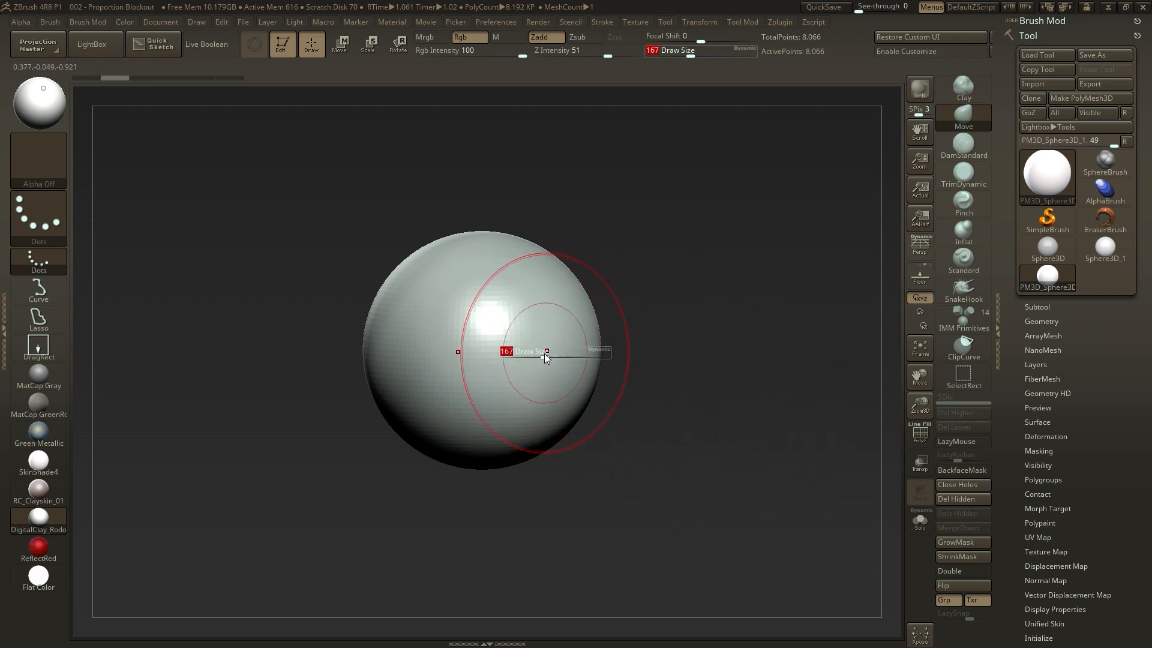
Reshape the sphere's side profile with an enlarged Move brush
key("bracketright")
left_click_drag(924, 410, 709, 393)
key("s")
left_click_drag(576, 355, 590, 355)
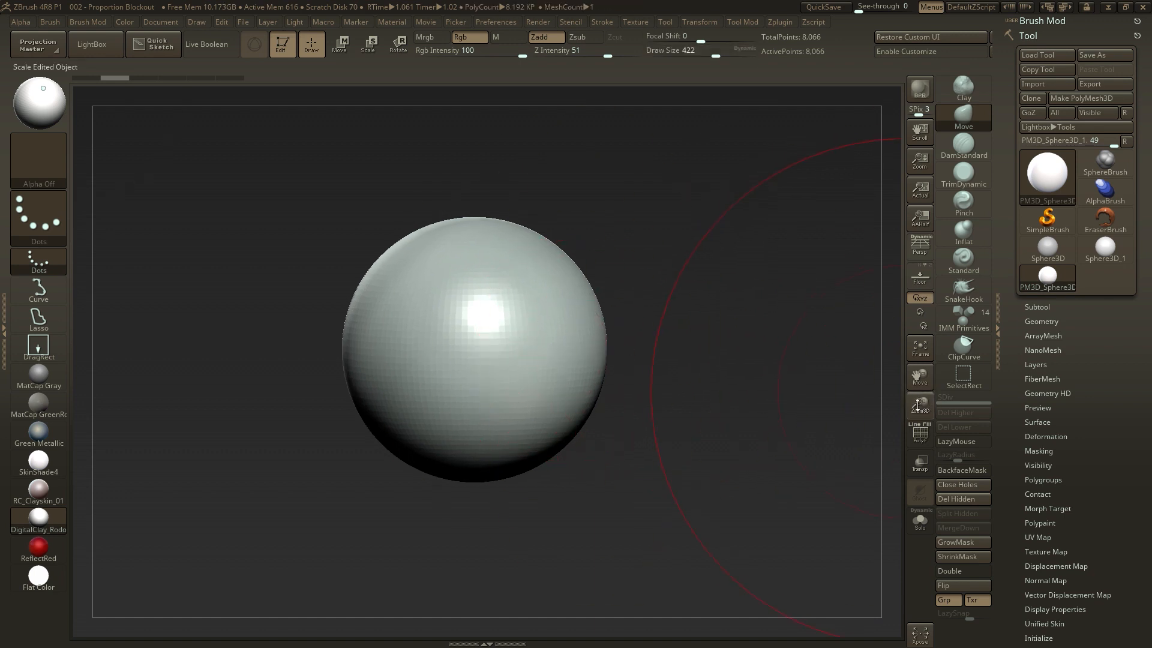
left_click_drag(921, 405, 671, 311)
key("s")
mouse_move(539, 367)
left_mouse_down()
mouse_move(548, 413)
mouse_move(460, 404)
left_mouse_up()
left_click_drag(642, 379, 661, 378)
mouse_move(544, 403)
left_mouse_down()
mouse_move(553, 430)
mouse_move(566, 428)
left_mouse_up()
key("s")
left_click_drag(562, 432, 558, 451)
left_click_drag(545, 445, 541, 459)
left_click_drag(624, 393, 696, 389)
left_click_drag(591, 419, 582, 418)
left_click_drag(583, 377, 527, 353)
key("ctrl+z")
key("ctrl+z")
key("ctrl+z")
key("ctrl+z")
Pull the sphere's outline into shape with a smaller Move brush
key("s")
mouse_move(525, 348)
left_mouse_down()
mouse_move(510, 350)
mouse_move(482, 322)
mouse_move(517, 338)
mouse_move(502, 367)
left_mouse_up()
key("s")
key("s")
key("s")
left_click_drag(515, 358, 550, 336)
Trim the sphere's sides straight in front view with ClipCurve, leaving a narrow upright capsule
left_click_drag(588, 353, 630, 327, "shift")
left_click(963, 348, "ctrl+shift")
mouse_move(588, 201)
left_mouse_down("ctrl+shift")
mouse_move(585, 403)
mouse_move(560, 411)
left_mouse_up("ctrl+shift")
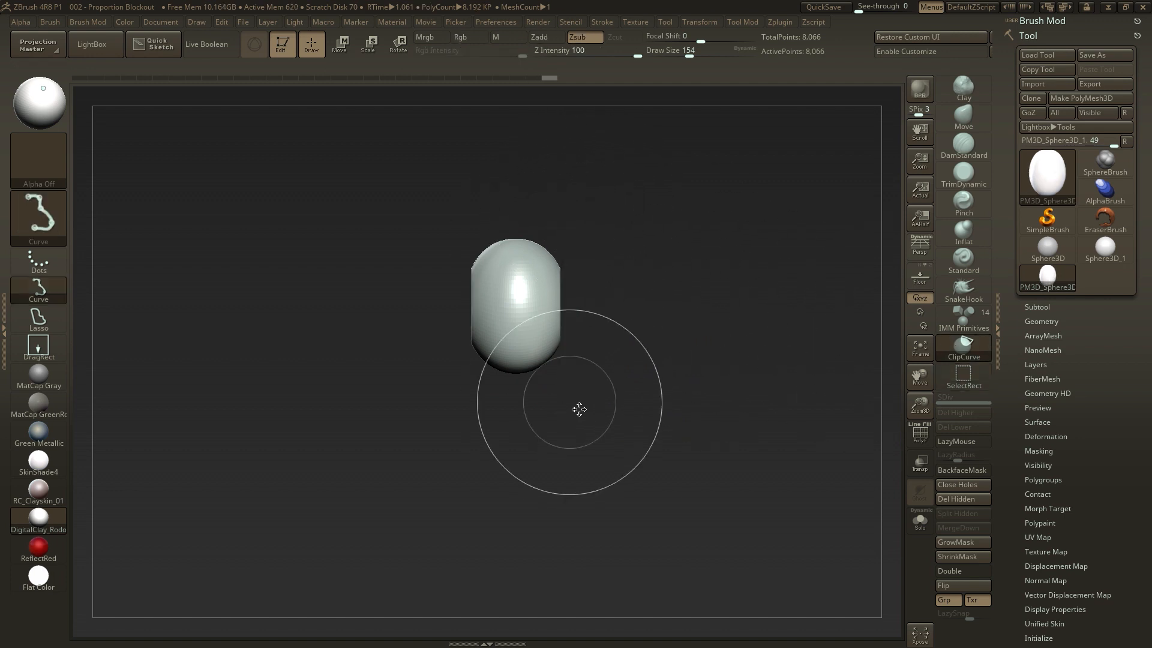
Refine the capsule's outline with the Move brush from front and side views, using a draw size of 108
left_click_drag(587, 309, 531, 314)
left_click_drag(579, 349, 562, 345)
key("s")
mouse_move(562, 345)
left_mouse_down()
mouse_move(700, 345)
mouse_move(617, 366)
mouse_move(519, 245)
mouse_move(560, 251)
left_mouse_up()
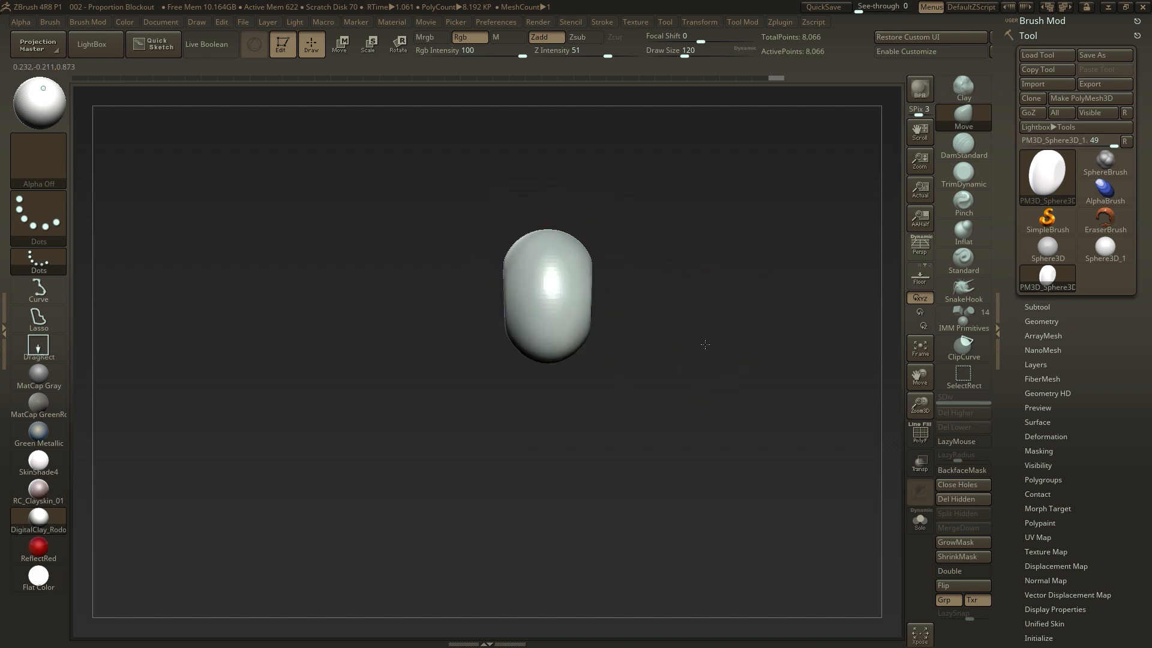
mouse_move(659, 423)
left_mouse_down()
mouse_move(509, 329)
mouse_move(648, 380)
mouse_move(674, 344)
mouse_move(655, 396)
mouse_move(685, 424)
mouse_move(660, 390)
mouse_move(679, 407)
left_mouse_up()
key("s")
left_click_drag(543, 349, 539, 349)
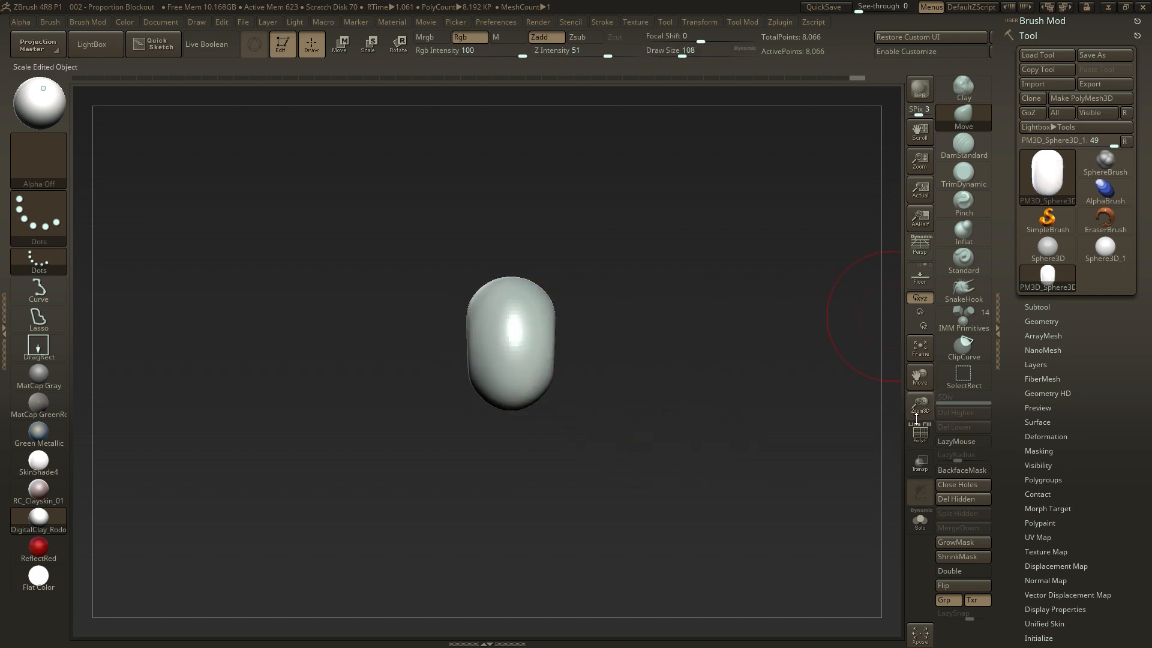
Duplicate the capsule downward with the transform gizmo to build a vertical column of four capsules
key("w")
left_click_drag(511, 252, 530, 417, "ctrl")
left_click_drag(908, 412, 908, 438)
left_click_drag(585, 408, 519, 379, "alt")
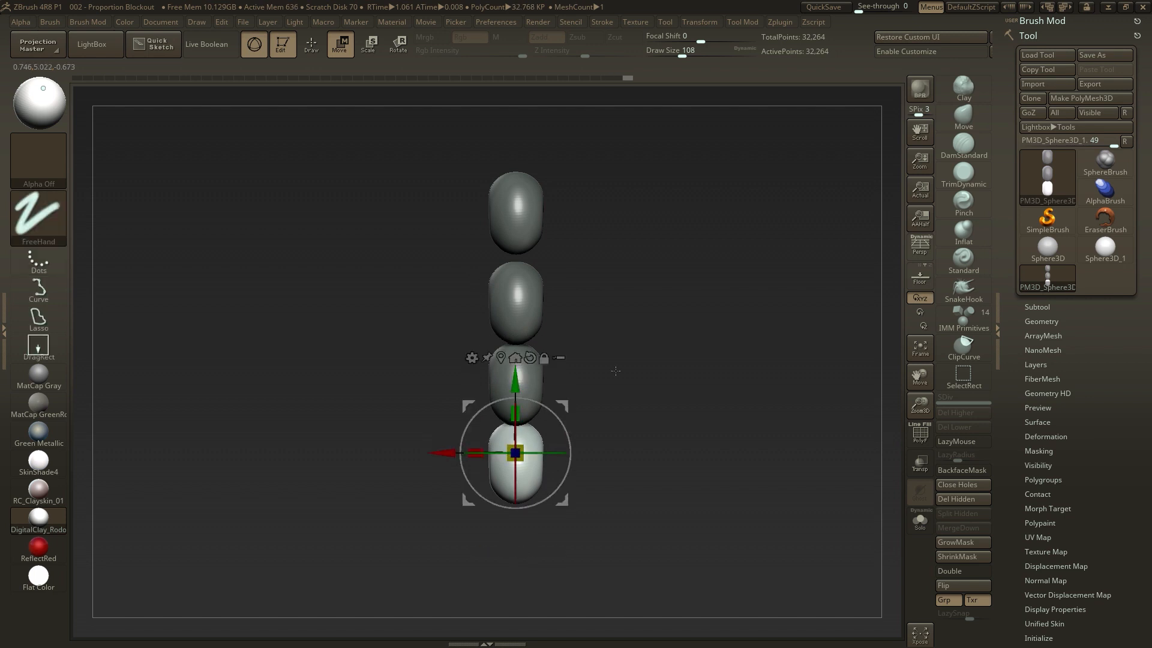
Centre the gizmo on the two lowest capsules, move them up slightly and clear the mask
left_click(539, 377)
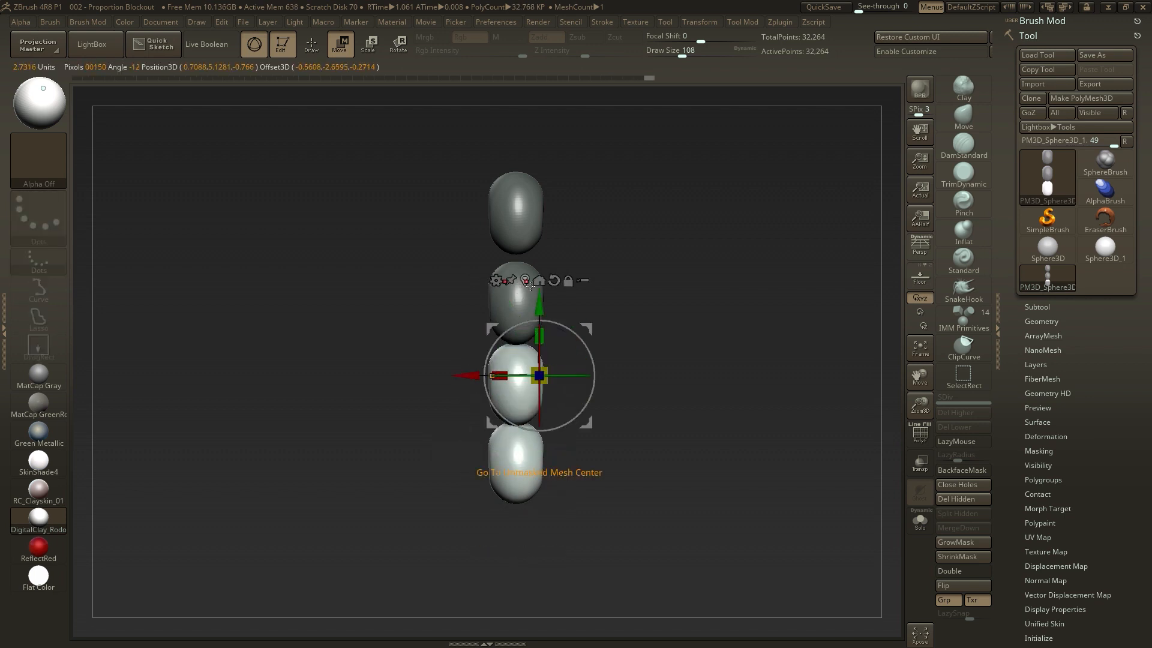
left_click(534, 281)
left_click_drag(527, 384, 527, 373)
key("q")
left_click_drag(660, 313, 663, 314, "ctrl")
Mask all but the second capsule from the top and shape it into an egg-like ribcage with the Move brush
key("w")
left_click(516, 294, "ctrl")
key("q")
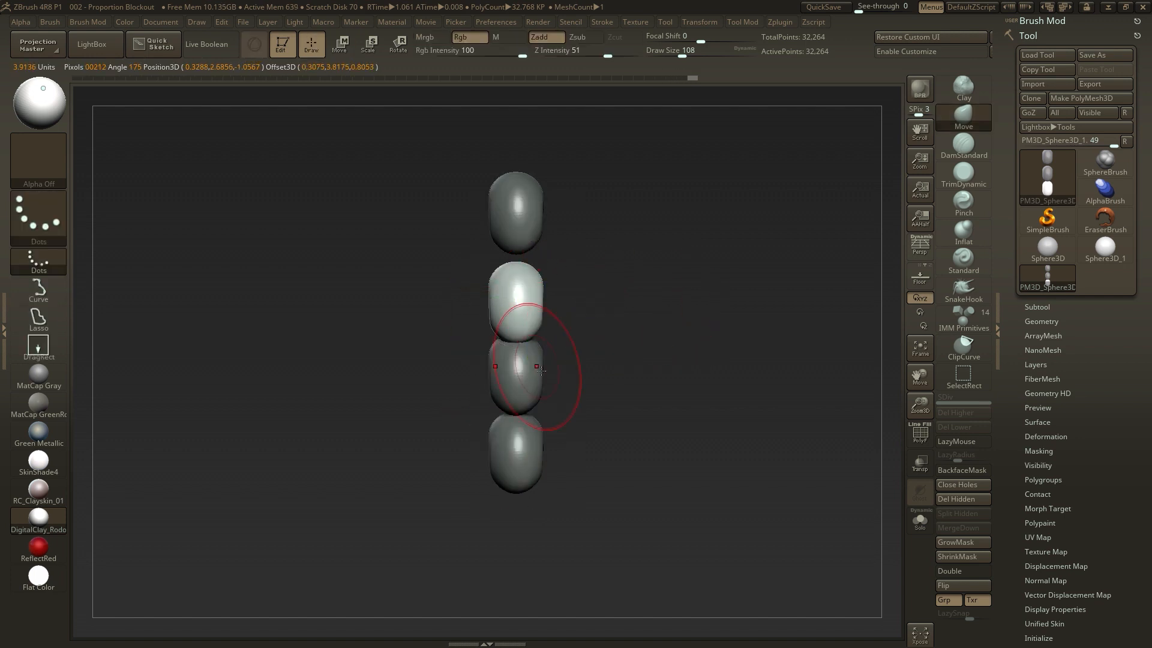
key("s")
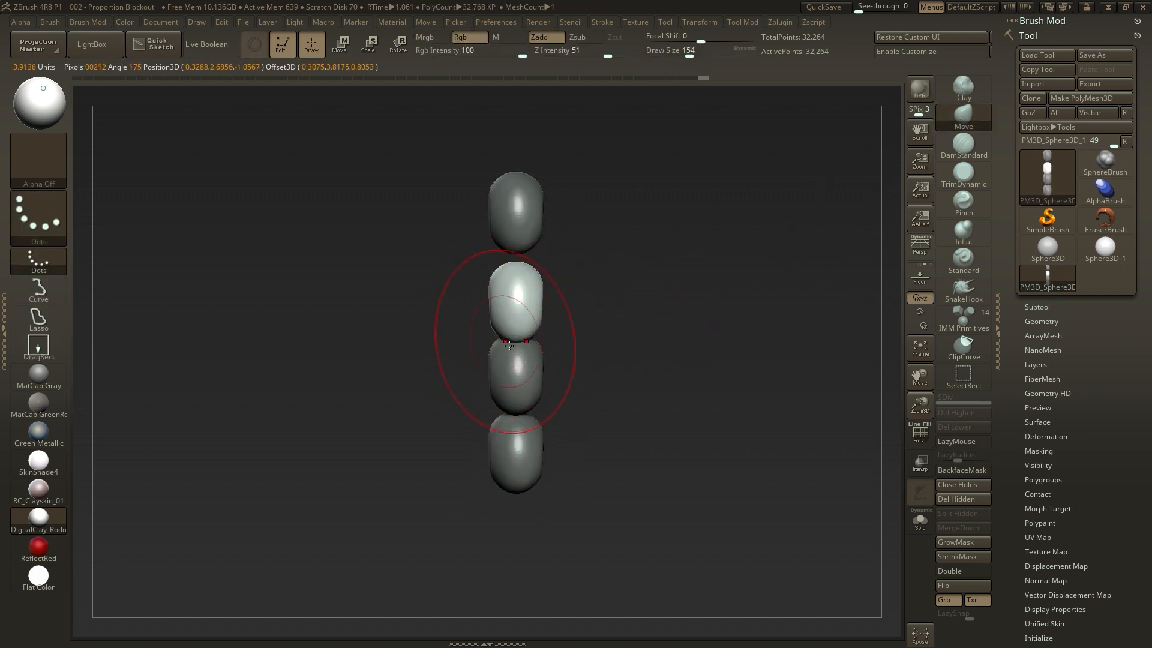
left_click_drag(514, 347, 501, 369)
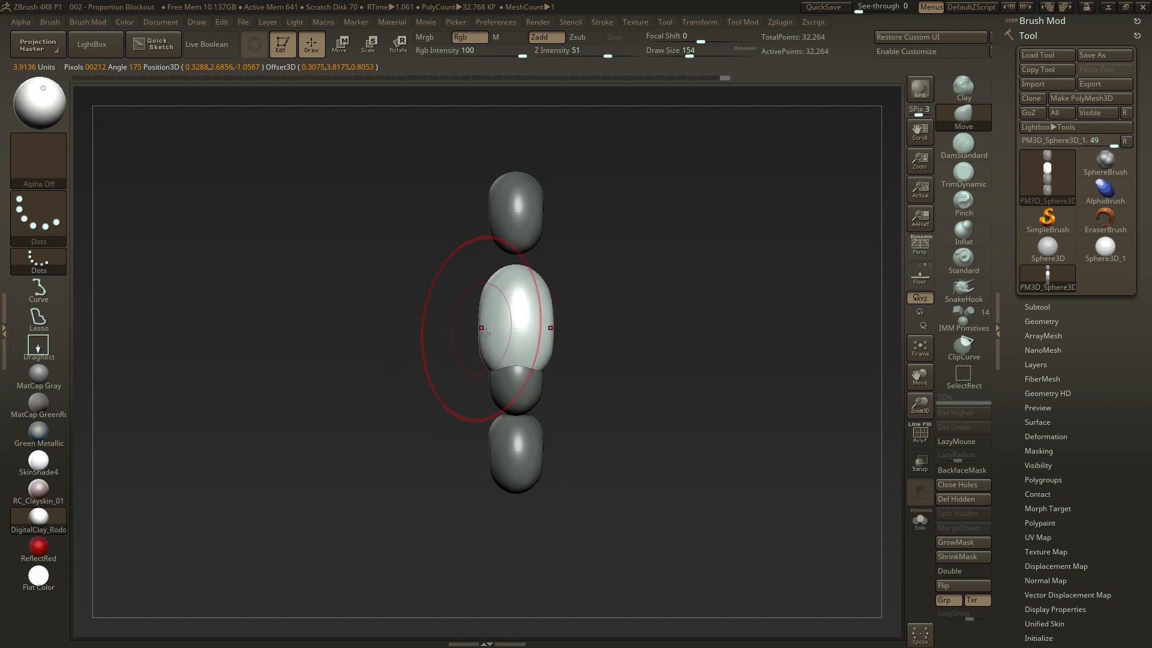
mouse_move(635, 324)
left_mouse_down()
mouse_move(519, 337)
mouse_move(556, 300)
left_mouse_up()
mouse_move(636, 342)
left_mouse_down("shift")
mouse_move(586, 360)
mouse_move(576, 339)
mouse_move(568, 348)
left_mouse_up("shift")
key("s")
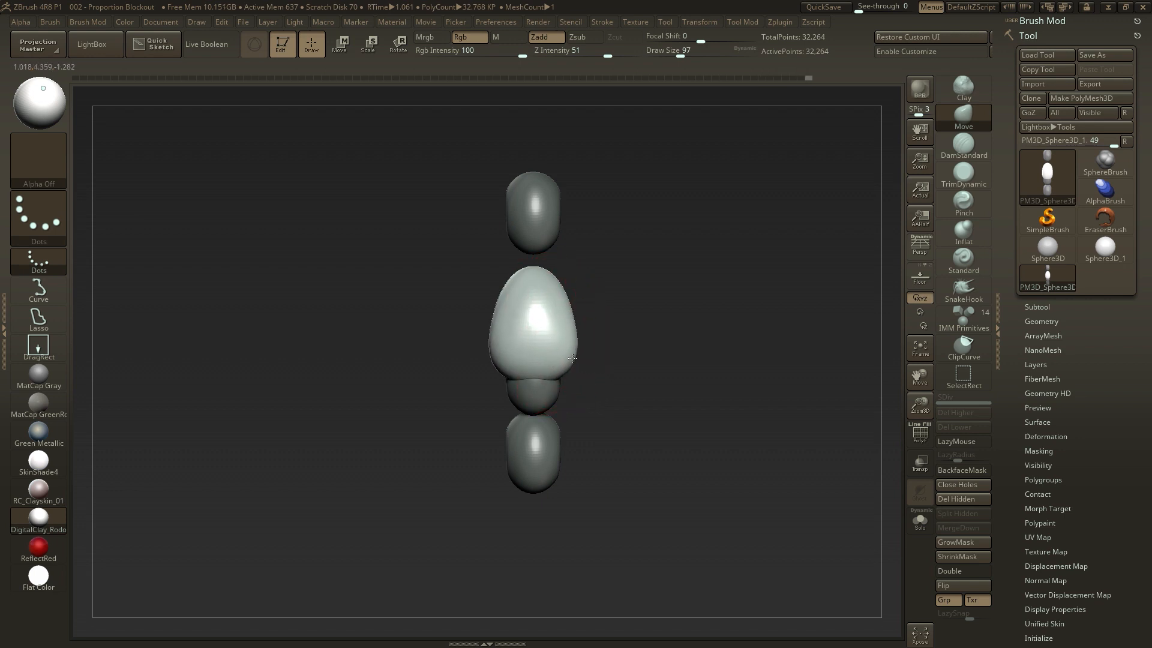
mouse_move(527, 327)
right_mouse_down()
mouse_move(587, 308)
mouse_move(556, 350)
right_mouse_up()
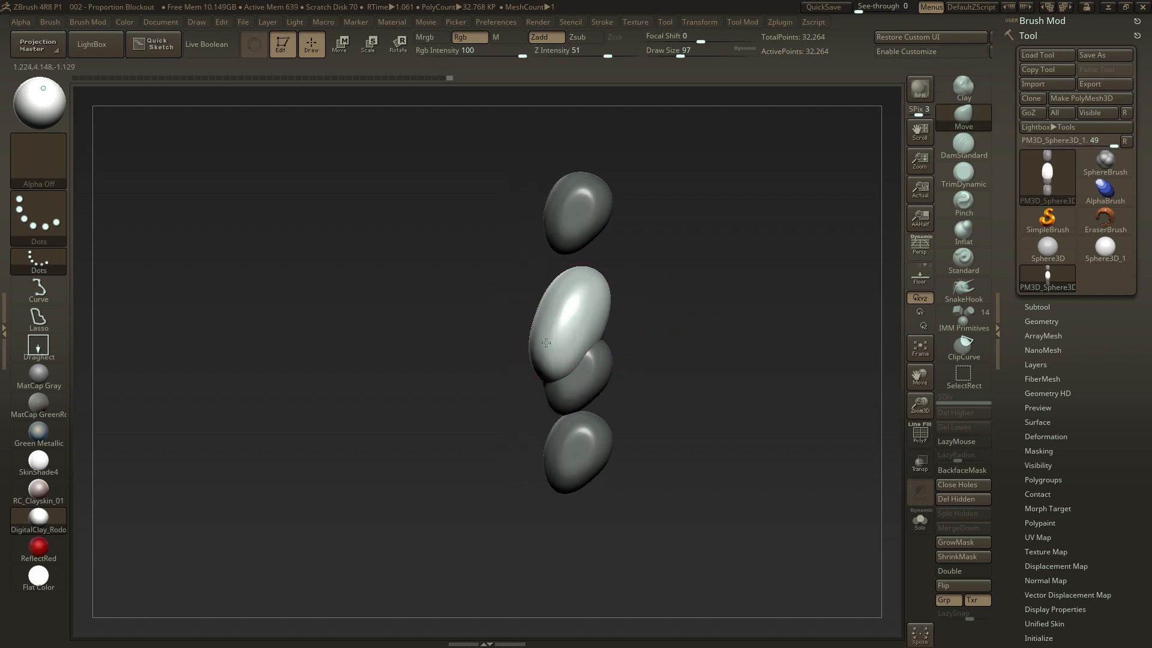
left_click_drag(558, 319, 573, 318, "shift")
Mask all but the third capsule and slim it into a waist connecting the ribcage and lowest capsule
mouse_move(662, 293)
left_mouse_down("alt")
mouse_move(642, 345)
mouse_move(647, 399)
left_mouse_up("alt")
key("w")
left_click(521, 375, "alt")
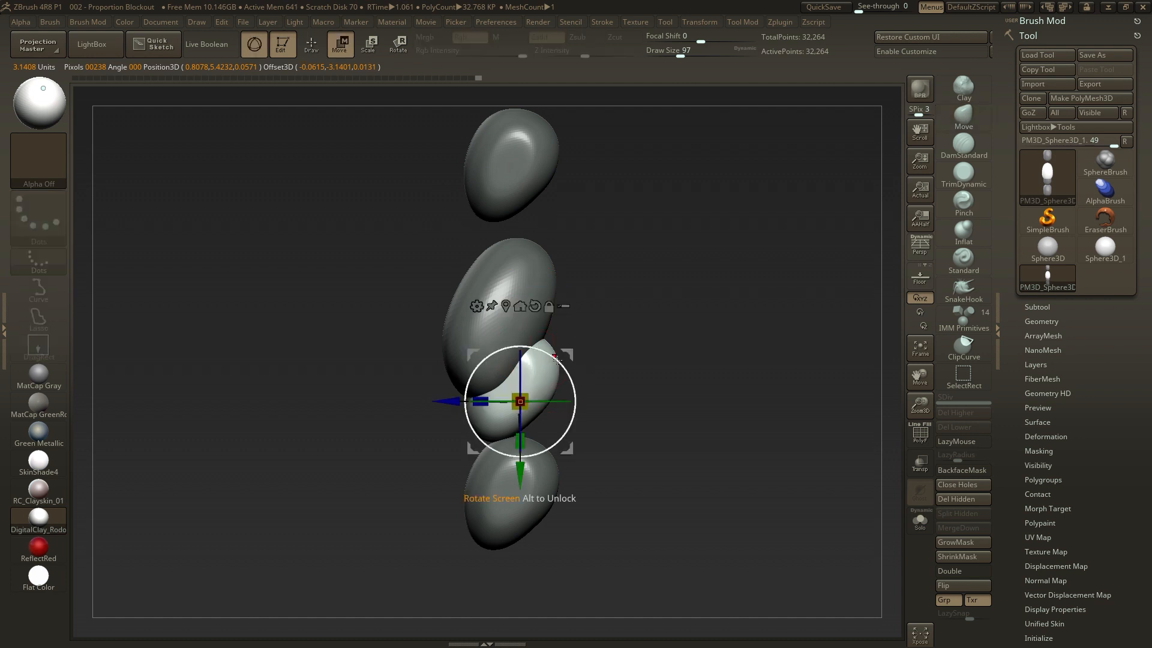
mouse_move(562, 356)
left_mouse_down()
mouse_move(528, 326)
mouse_move(534, 333)
left_mouse_up()
key("q")
key("s")
left_click_drag(582, 369, 606, 369)
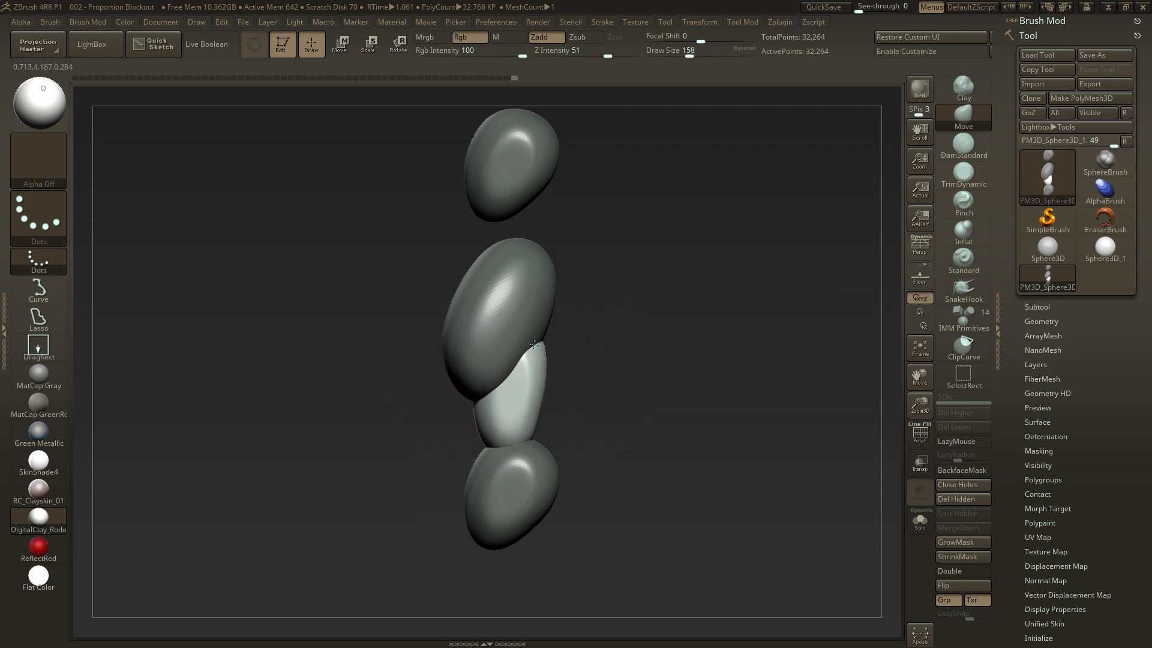
key("s")
left_click_drag(558, 416, 528, 429)
key("s")
key("s")
left_click_drag(513, 376, 510, 376)
Mask all but the ribcage and adjust its lower profile with the Move brush
key("w")
left_click(496, 332, "alt")
key("q")
key("s")
left_click_drag(490, 336, 485, 336)
left_click_drag(499, 375, 489, 385)
left_click_drag(591, 384, 660, 371)
left_click_drag(660, 371, 733, 351, "alt")
Mask all but the lowest capsule and begin shaping its side profile as a pelvis with the Move brush
key("s")
key("w")
left_click(514, 477, "alt")
key("q")
key("s")
left_click_drag(543, 416, 527, 416)
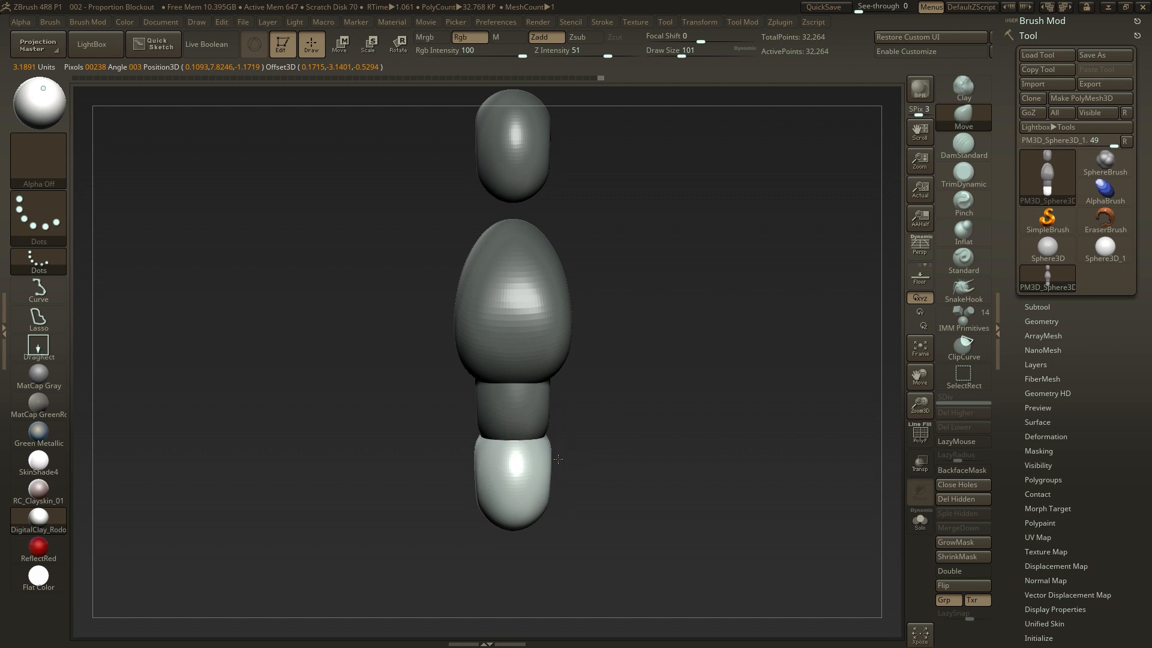
mouse_move(605, 442)
left_mouse_down()
mouse_move(545, 454)
mouse_move(596, 461)
left_mouse_up()
key("s")
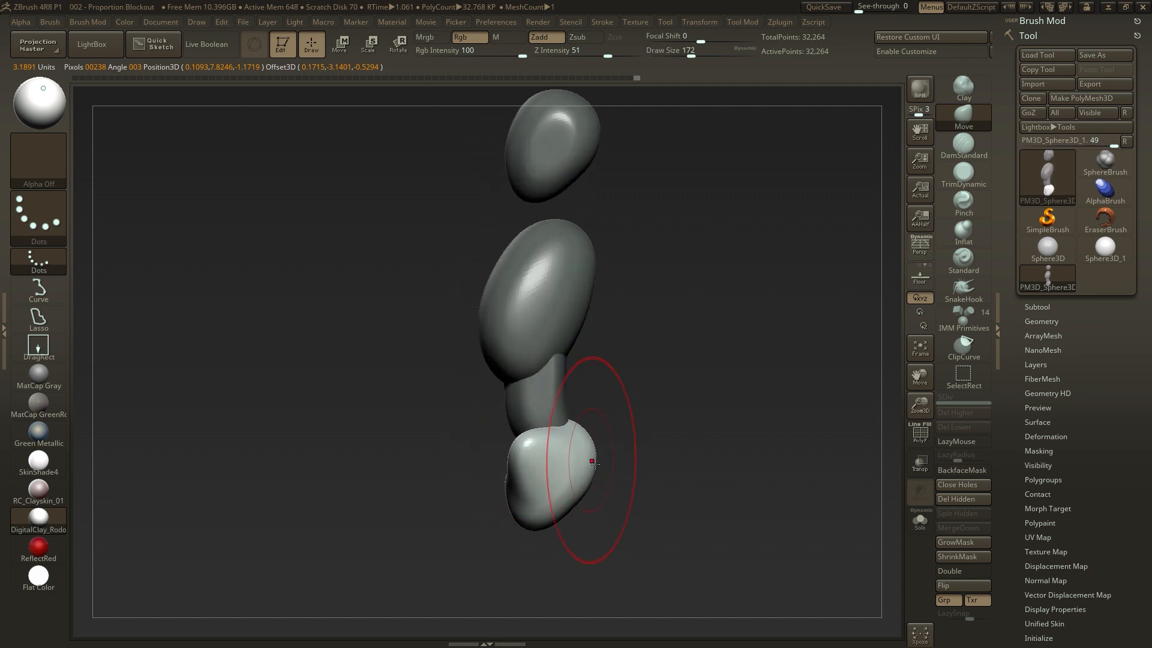
Pull the pelvis's lower end down into a tapered point with the Move brush
left_click_drag(654, 420, 725, 404, "shift")
key("s")
left_click_drag(613, 482, 604, 482)
left_click_drag(581, 524, 582, 549)
mouse_move(611, 507)
left_mouse_down()
mouse_move(602, 502)
mouse_move(620, 479)
left_mouse_up()
right_click_drag(624, 462, 632, 449)
Pull the pelvis's upper corners outward and shape its top edge into a V-shaped wedge
key("s")
left_click_drag(631, 450, 620, 460)
mouse_move(621, 461)
right_mouse_down()
mouse_move(661, 422)
mouse_move(636, 447)
right_mouse_up()
key("s")
left_click_drag(630, 450, 637, 450)
mouse_move(658, 501)
right_mouse_down()
mouse_move(540, 348)
mouse_move(578, 361)
right_mouse_up()
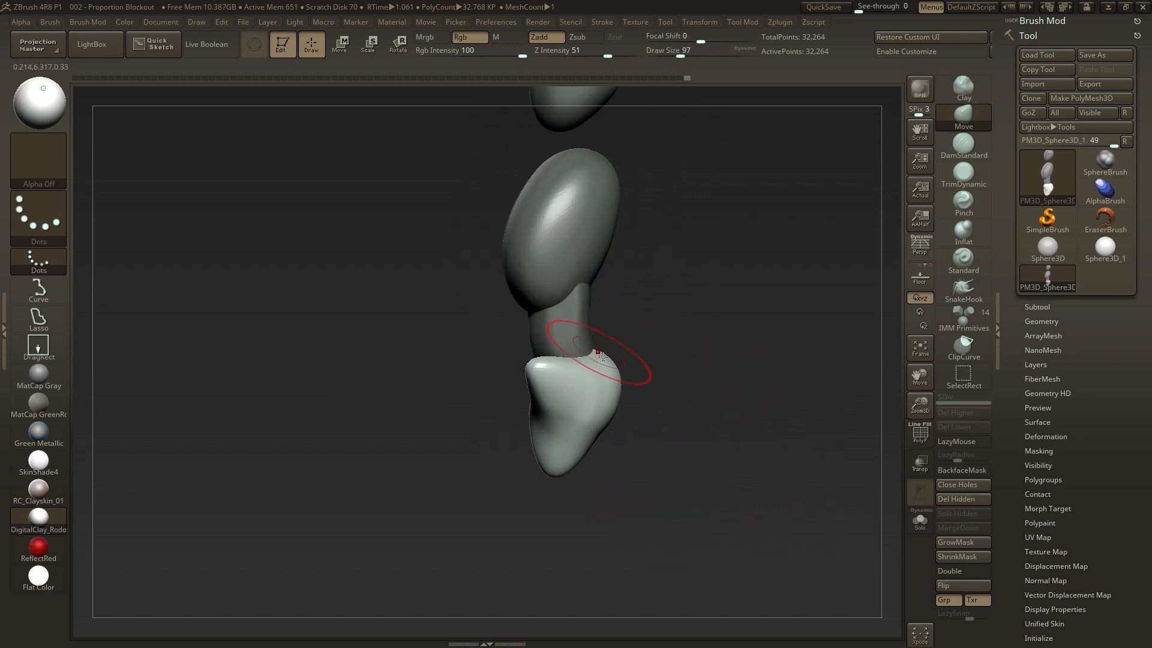
left_click_drag(596, 356, 598, 360)
right_click_drag(595, 422, 702, 394, "shift")
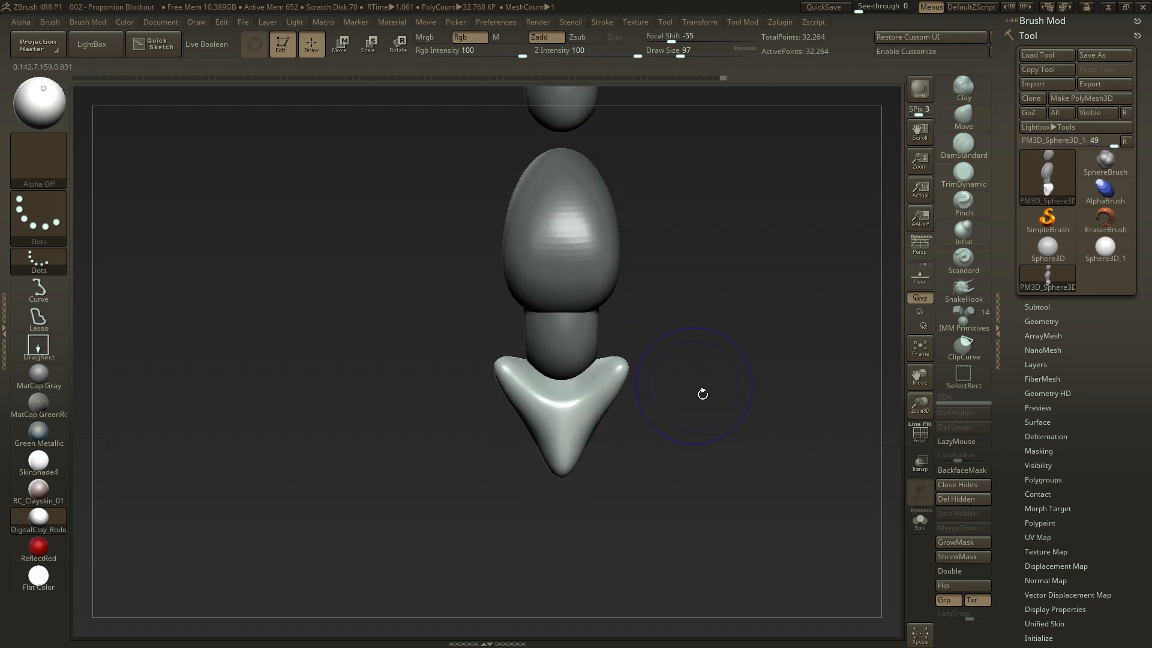
Mask all but the waist and bend its side profile between the ribcage and pelvis
key("w")
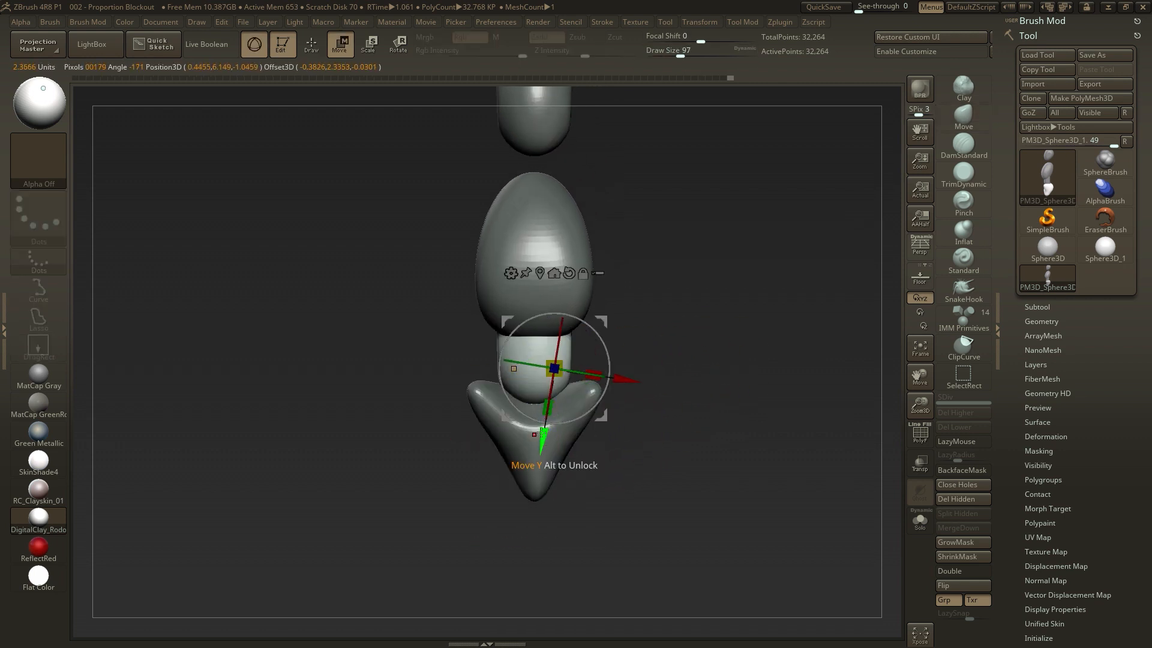
key("q")
right_click_drag(543, 391, 567, 388)
key("s")
left_click_drag(561, 379, 595, 361)
key("s")
key("s")
left_click_drag(569, 308, 573, 308)
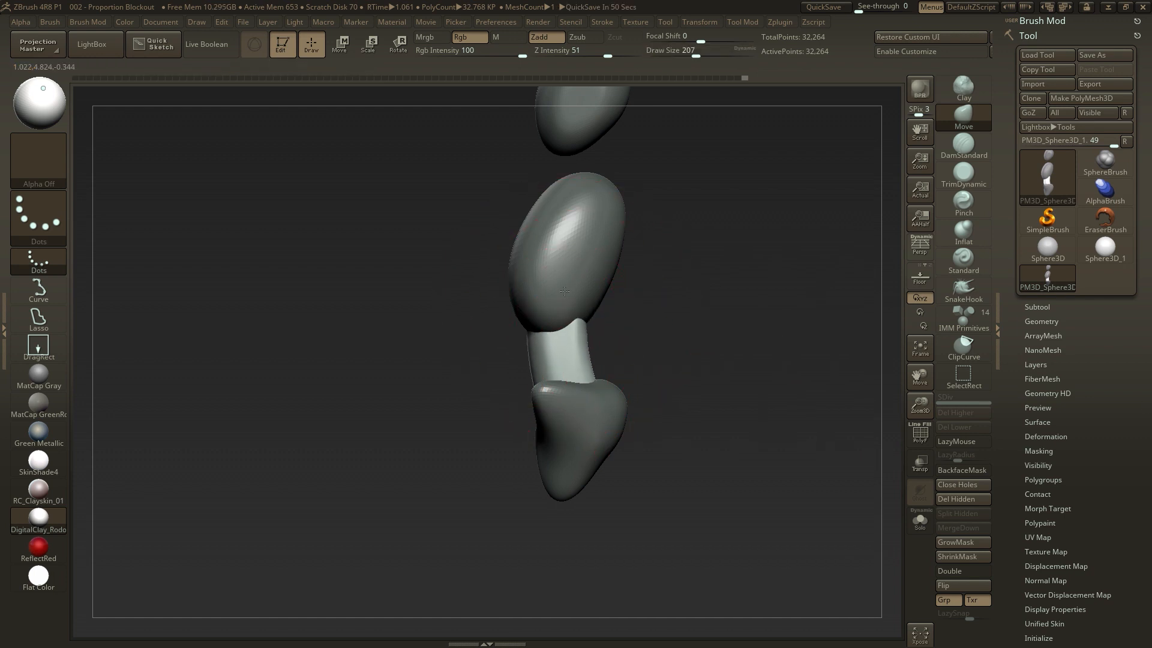
Mask all but the pelvis and adjust its profile and placement below the waist
key("w")
left_click(577, 404, "alt")
key("q")
key("s")
left_click_drag(577, 368, 585, 367)
key("w")
left_click_drag(644, 396, 654, 397)
mouse_move(702, 390)
right_mouse_down("ctrl")
mouse_move(705, 336)
mouse_move(667, 338)
right_mouse_up("ctrl")
key("q")
Mask all but the head, duplicate it downward and scale the copy down between head and ribcage
key("w")
left_click(563, 268, "alt")
left_click_drag(609, 204, 605, 205)
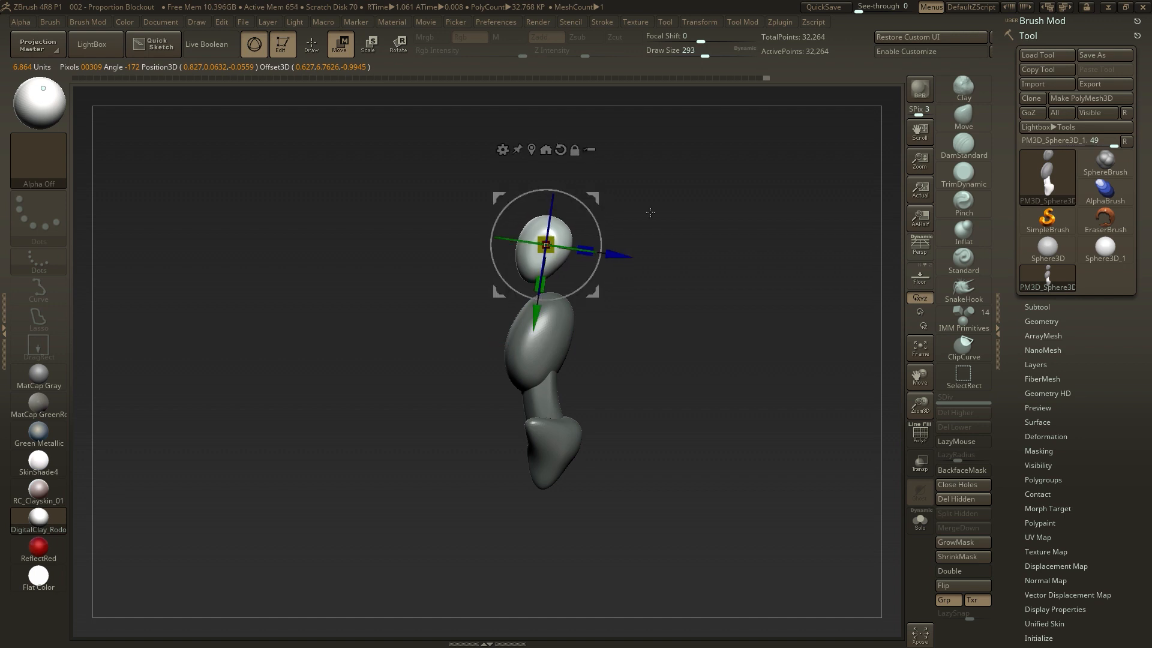
right_click_drag(648, 211, 680, 265, "shift")
left_click(541, 154)
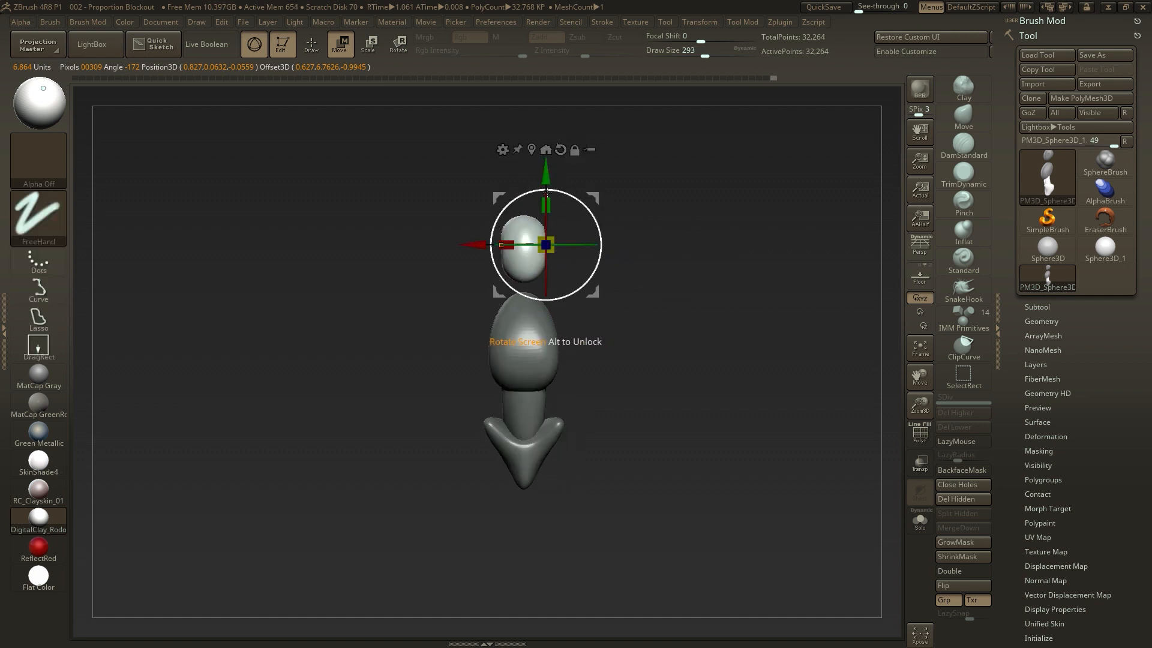
left_click_drag(534, 176, 536, 227)
right_click_drag(699, 277, 635, 291)
left_click_drag(529, 302, 529, 303)
left_click_drag(567, 254, 549, 245, "alt")
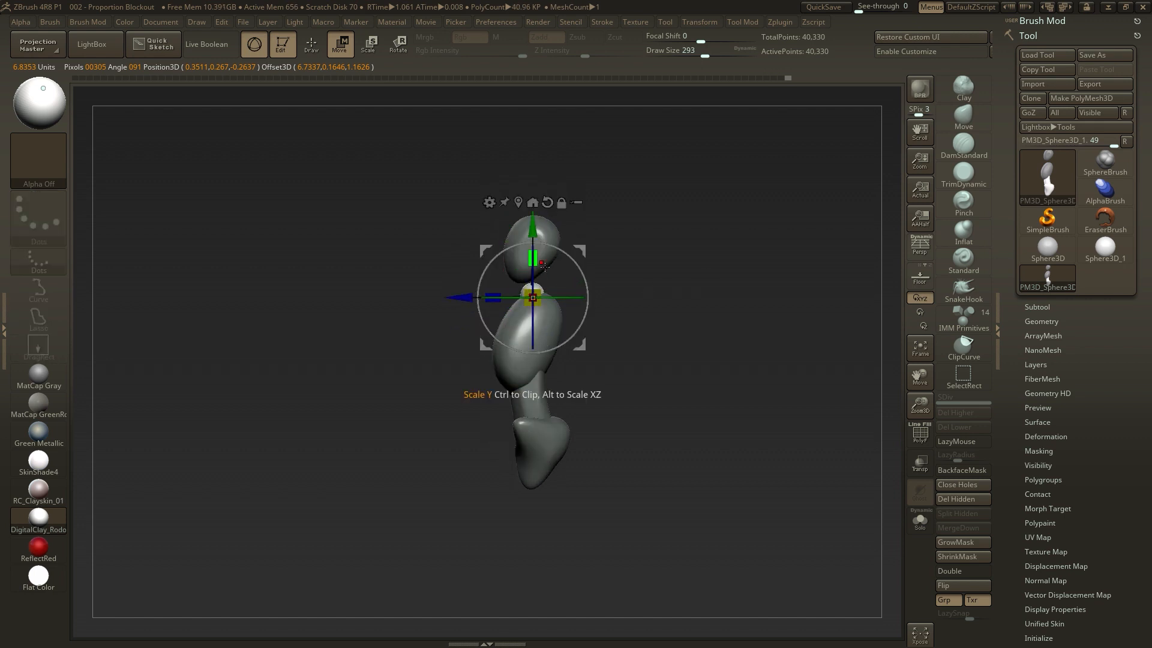
Shape the small copy into a neck joining the head and ribcage with the Move brush
key("q")
key("s")
mouse_move(548, 285)
left_mouse_down()
mouse_move(524, 286)
mouse_move(534, 296)
left_mouse_up()
key("s")
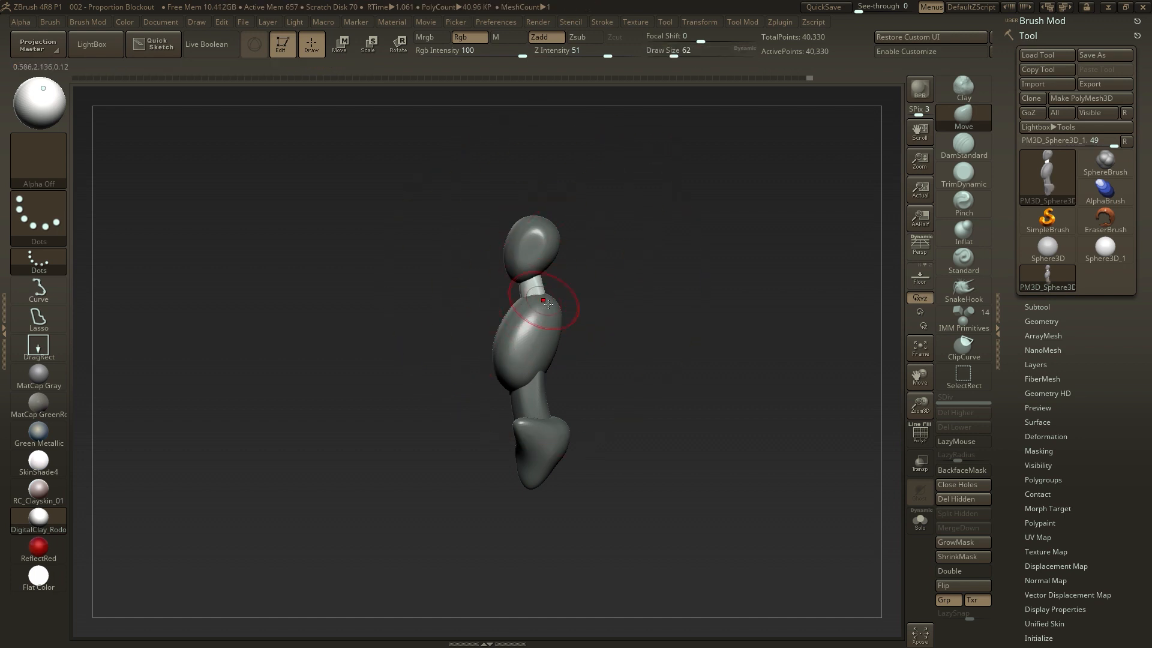
mouse_move(666, 321)
left_mouse_down()
mouse_move(630, 318)
mouse_move(677, 341)
left_mouse_up()
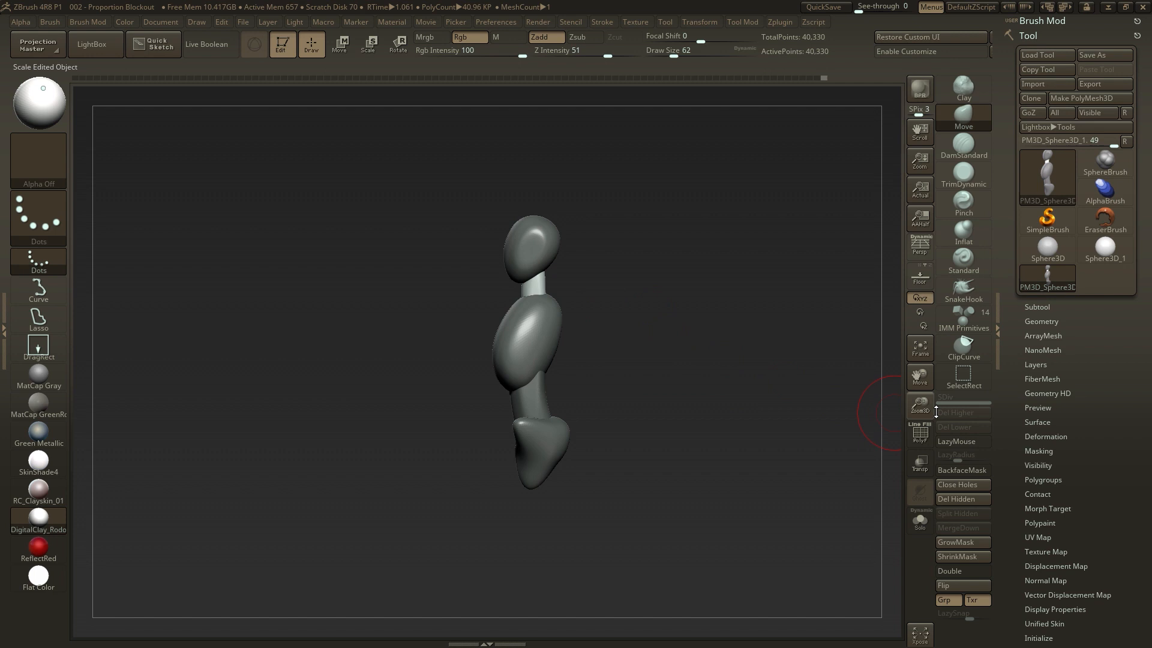
Mask all but the head and fill out its side profile with the Move brush
left_click_drag(927, 409, 924, 450)
mouse_move(630, 264)
left_mouse_down("shift")
mouse_move(609, 305)
mouse_move(643, 316)
mouse_move(564, 273)
left_mouse_up("shift")
key("w")
key("q")
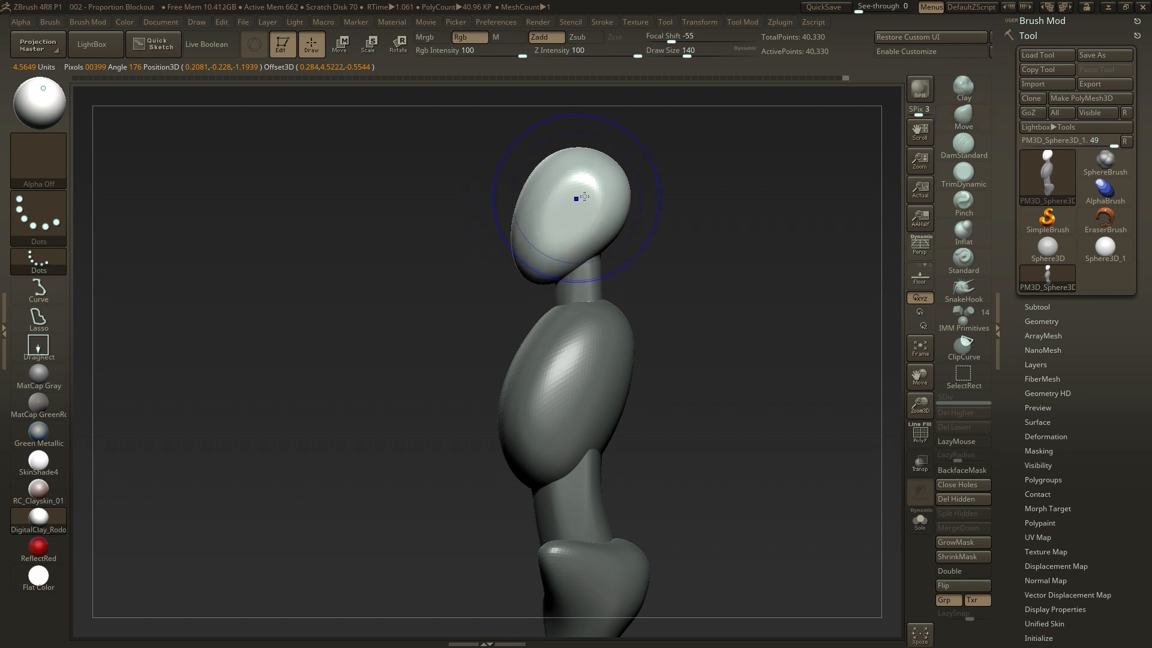
mouse_move(676, 275)
left_mouse_down()
mouse_move(688, 267)
mouse_move(806, 368)
mouse_move(782, 312)
left_mouse_up()
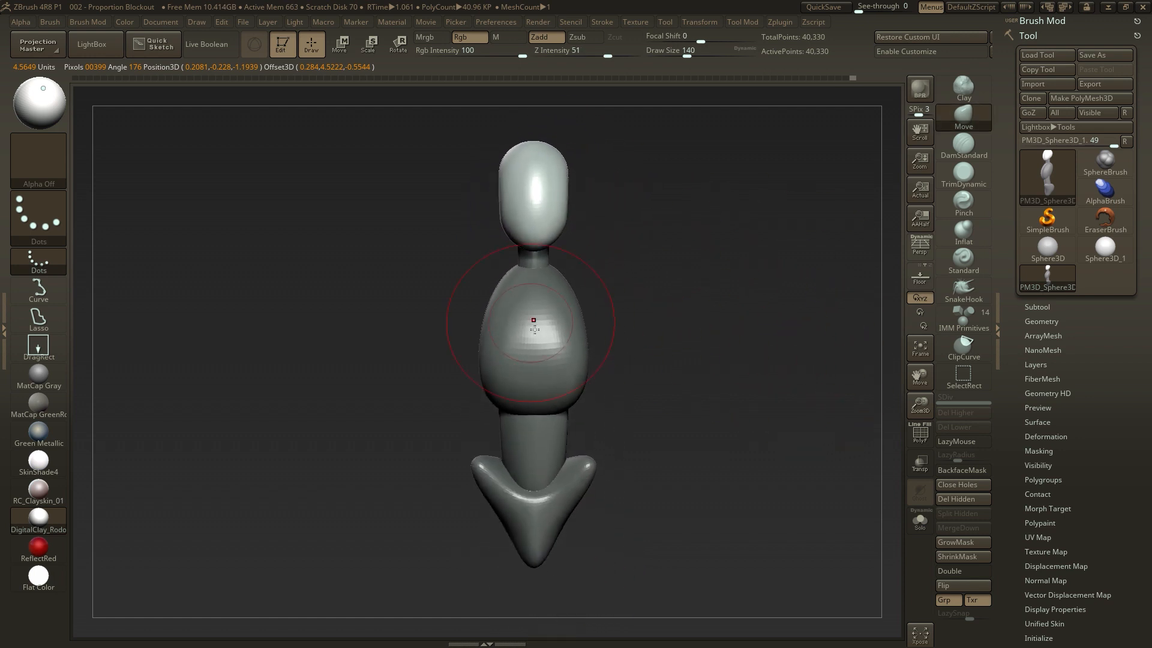
Mask all but the ribcage and refine its form from several angles with the Move brush
key("w")
left_click(543, 337, "alt")
key("q")
key("s")
left_click_drag(546, 354, 554, 357)
left_click_drag(557, 352, 576, 344, "shift")
left_click_drag(717, 357, 754, 361)
mouse_move(576, 368)
left_mouse_down()
mouse_move(686, 338)
mouse_move(688, 367)
left_mouse_up()
mouse_move(696, 368)
left_mouse_down("shift")
mouse_move(709, 369)
mouse_move(642, 348)
mouse_move(673, 363)
left_mouse_up("shift")
Mask all but the waist and flare its upper end into the ribcage with a smaller Move brush
key("w")
left_click(503, 424, "ctrl")
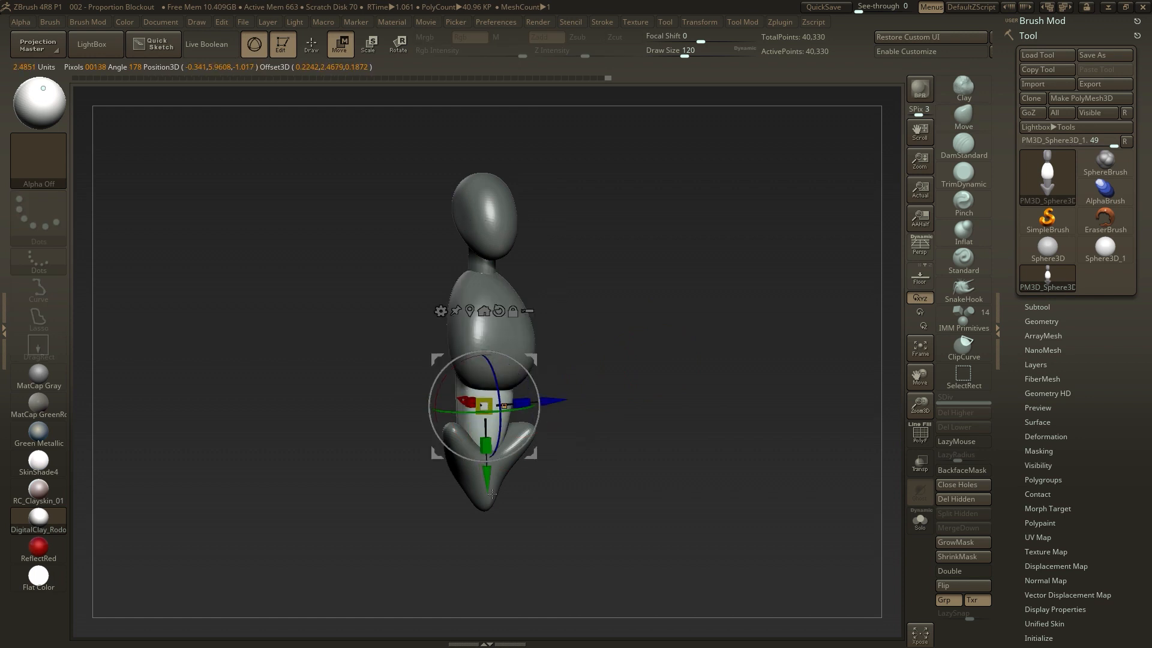
key("q")
key("s")
left_click_drag(513, 444, 505, 444)
left_click_drag(642, 390, 738, 384)
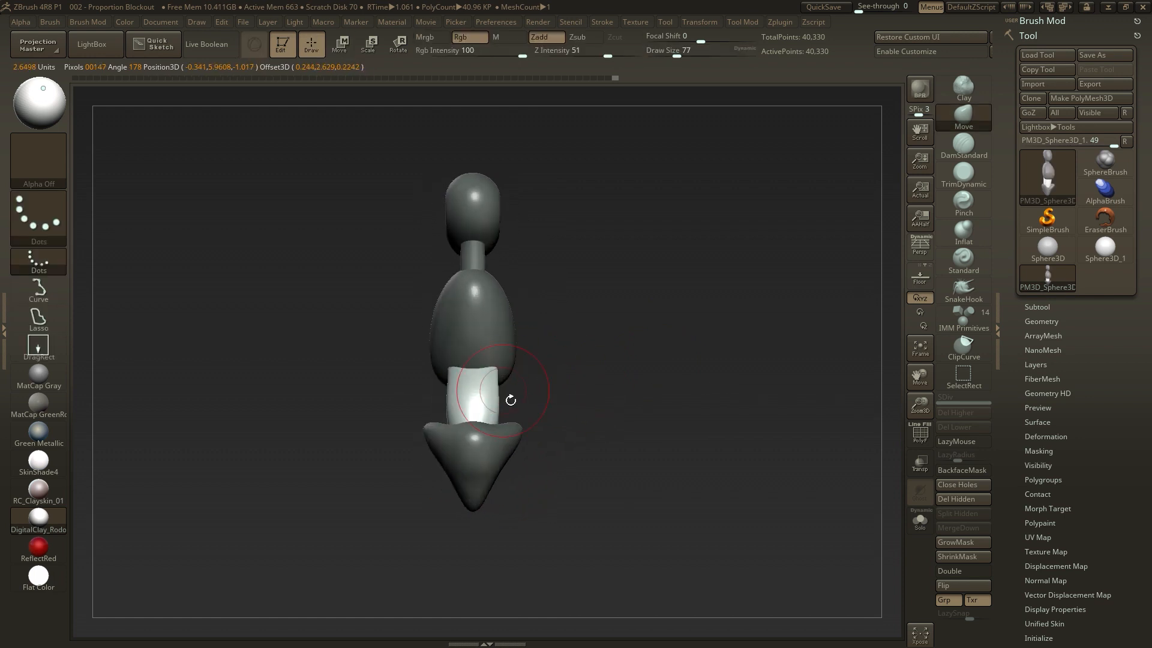
left_click_drag(603, 380, 561, 370)
left_click_drag(561, 371, 571, 345, "alt")
Mask all but the ribcage and carve an inverted-V rib arch low on its front with the DamStandard brush
key("w")
left_click(497, 349, "ctrl")
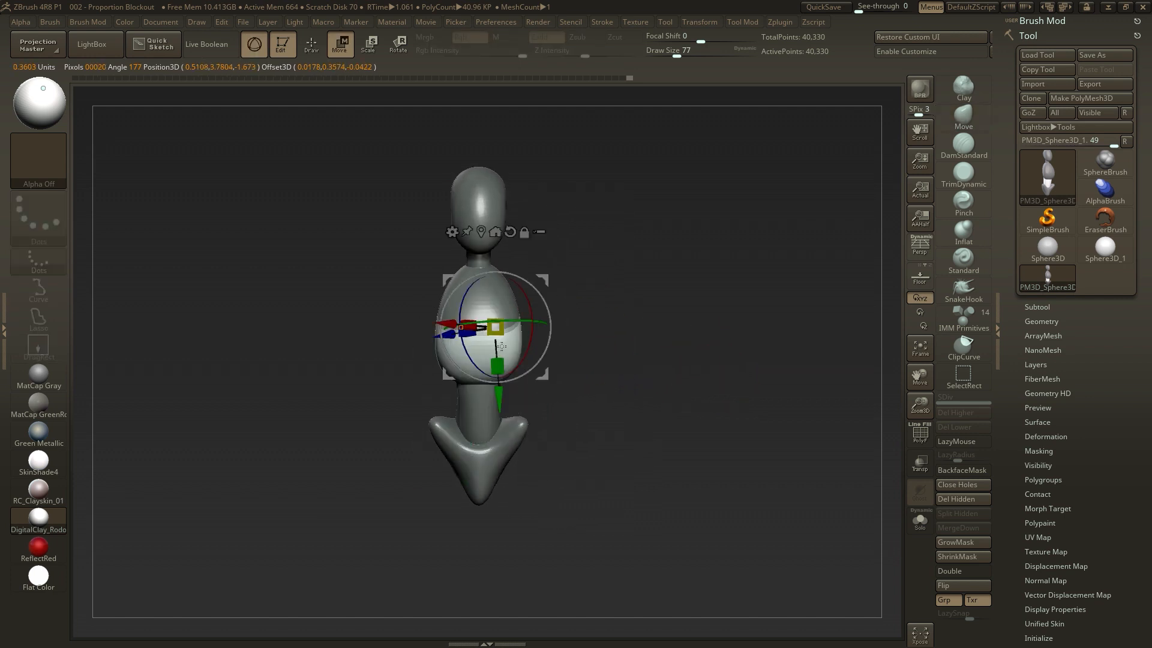
key("q")
key("s")
left_click_drag(483, 406, 477, 406)
left_click(963, 146)
left_click_drag(677, 313, 651, 384, "alt")
key("ctrl+z")
left_click_drag(475, 351, 486, 352)
key("ctrl+z")
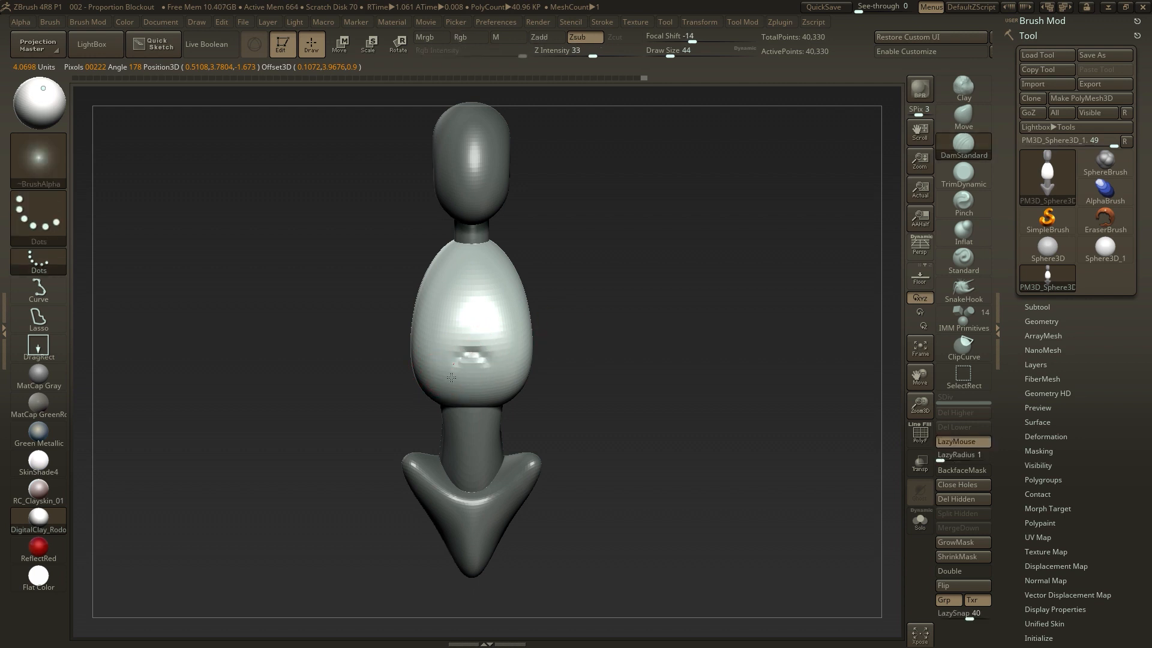
left_click_drag(429, 399, 537, 386)
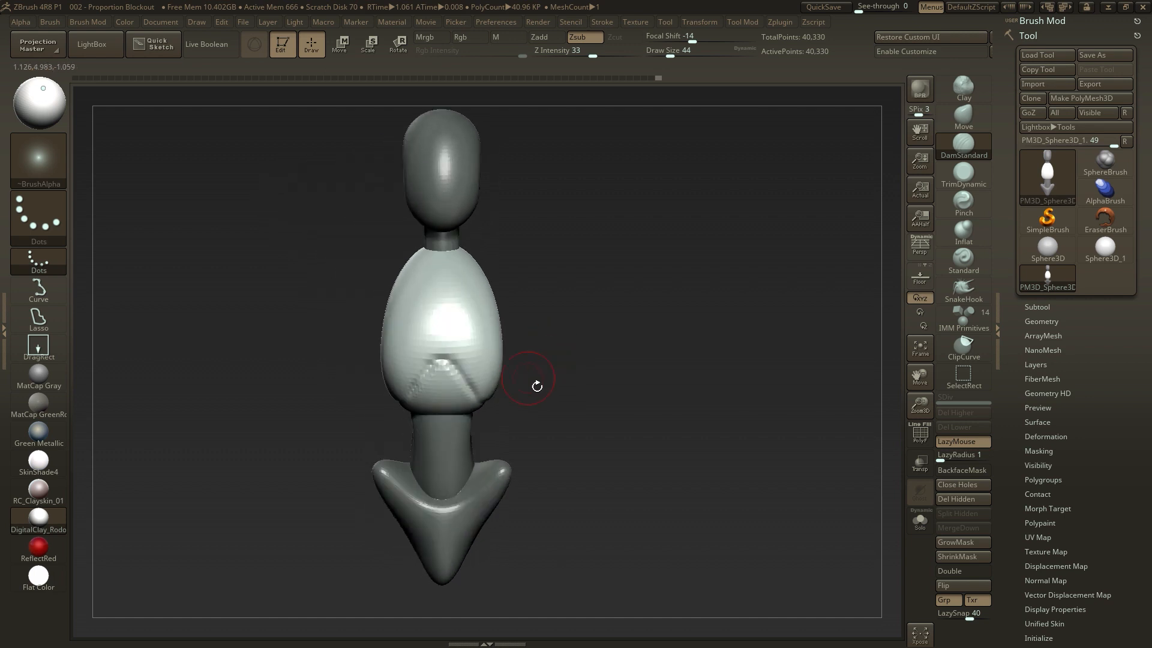
Reshape the peak of the rib arch with the Move brush at draw size 41
left_click(959, 116)
left_click_drag(451, 384, 452, 378)
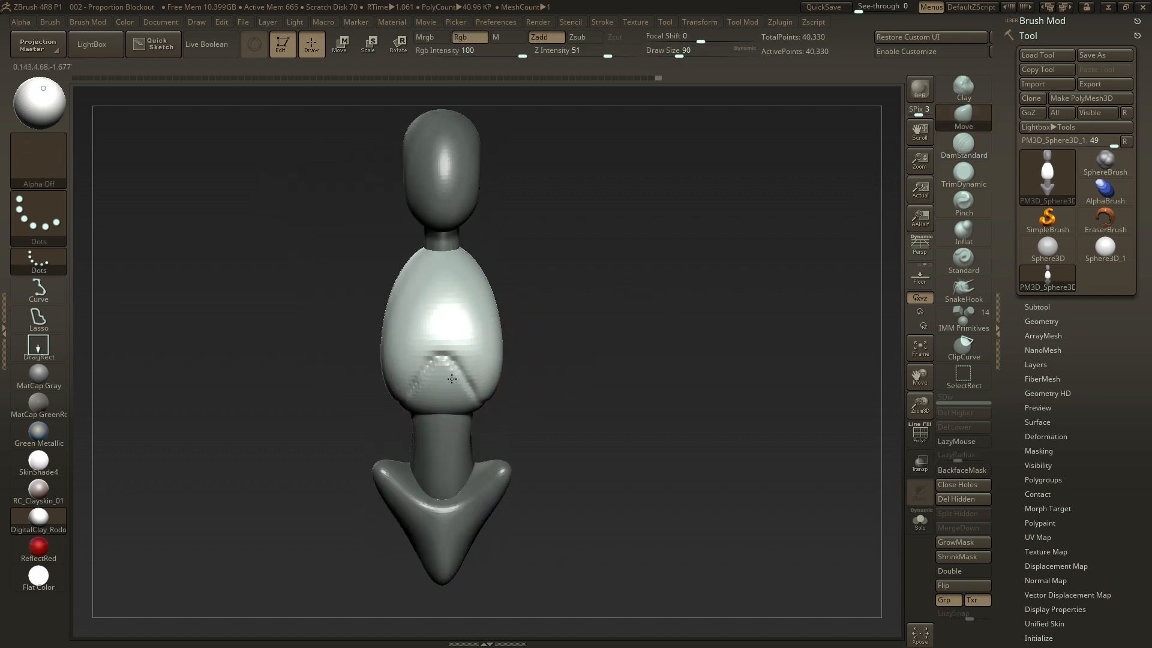
key("s")
left_click_drag(444, 323, 434, 324)
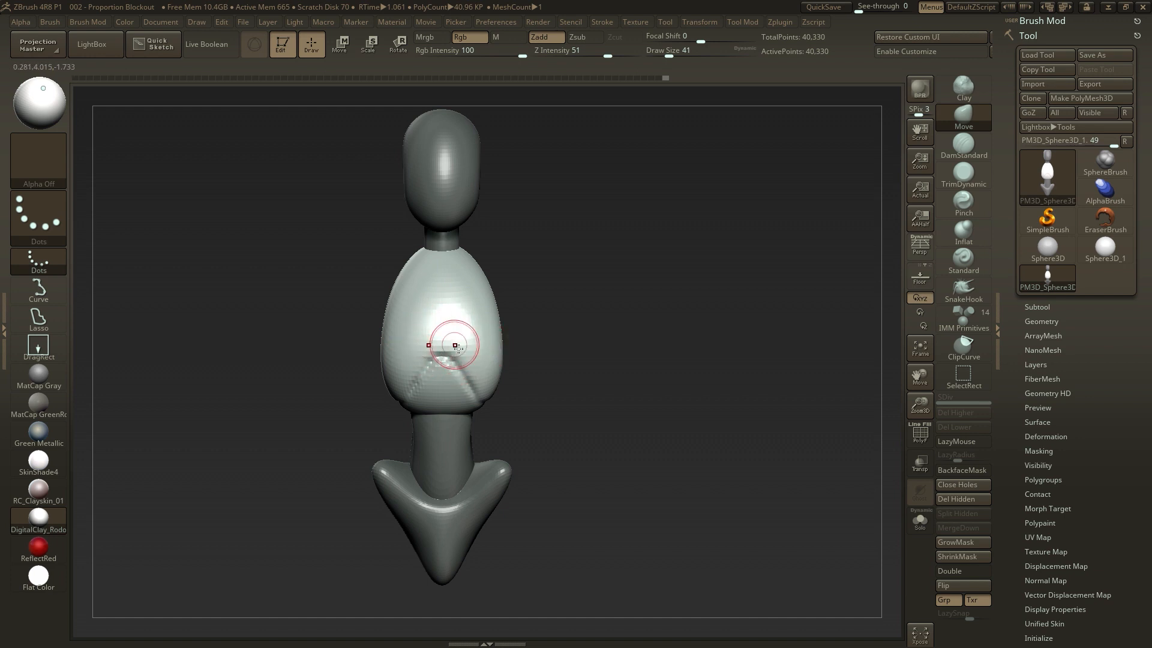
Refine the ribcage's outer sides and upper slopes with a larger Move brush and smooth the carved arch
key("bracketright")
mouse_move(613, 340)
left_mouse_down("alt")
mouse_move(654, 360)
mouse_move(622, 358)
left_mouse_up("alt")
key("bracketright")
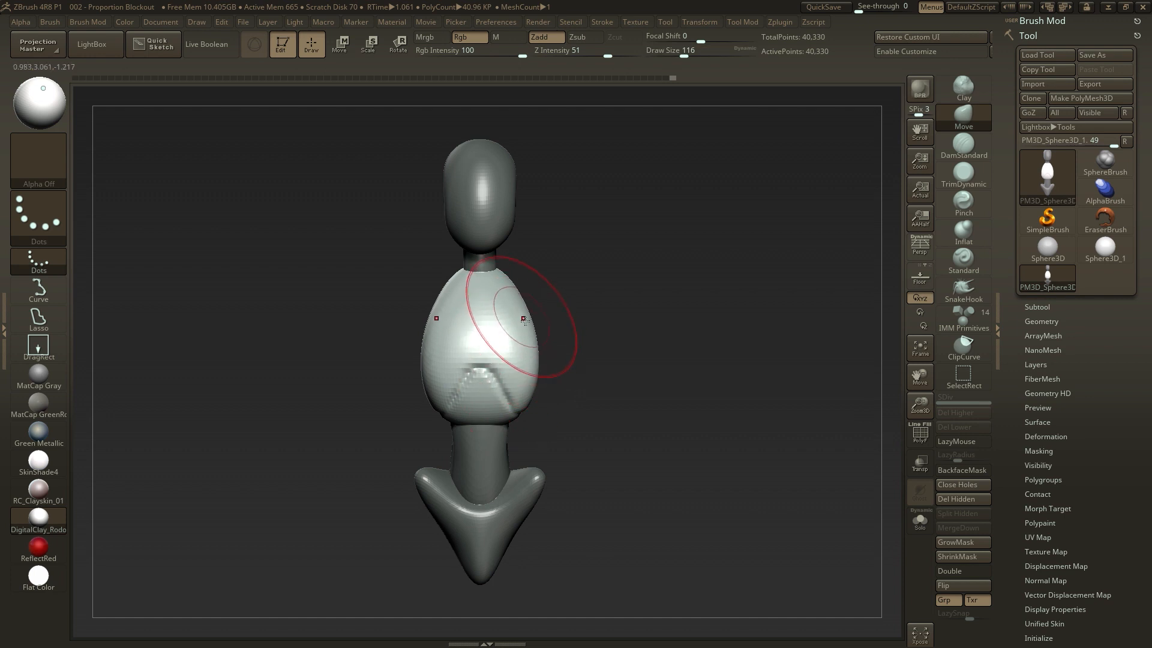
key("bracketright")
key("s")
left_click_drag(533, 337, 526, 337)
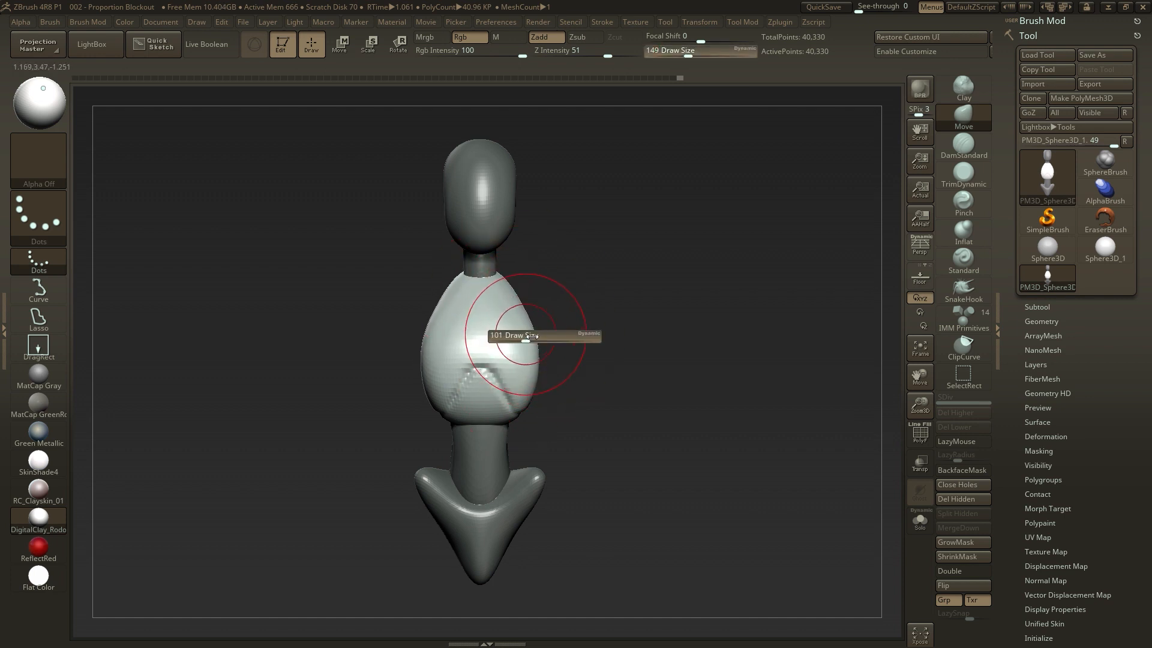
key("shift")
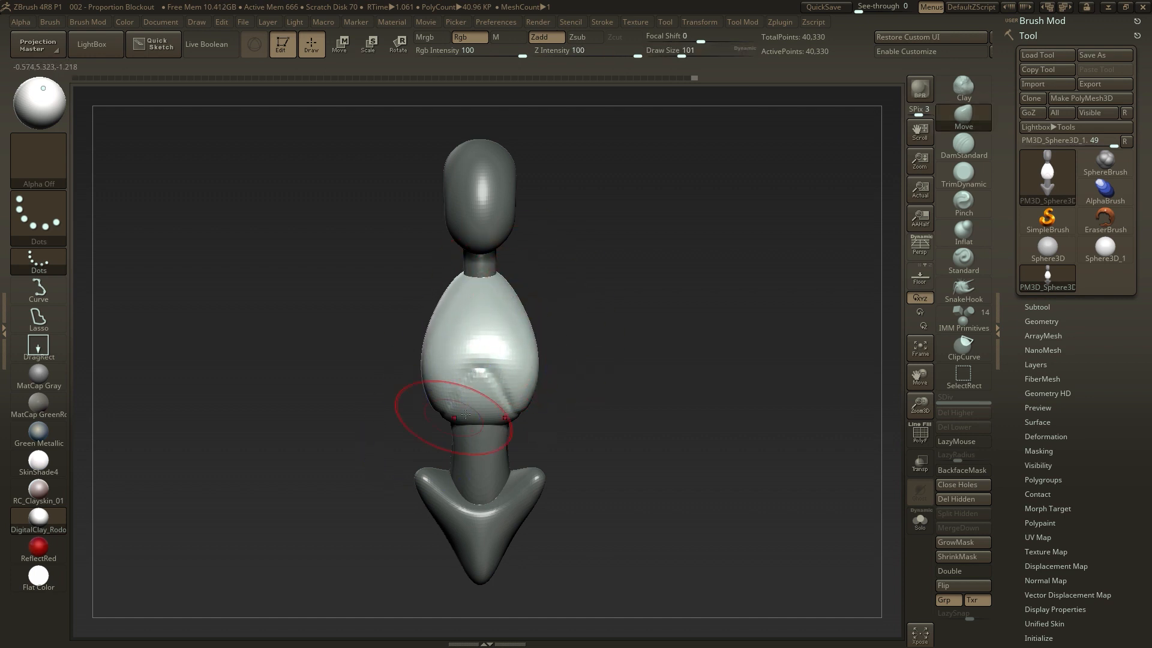
Set up the Clay brush with Alpha 28 and a Z Intensity of about 14
left_click_drag(704, 310, 368, 270)
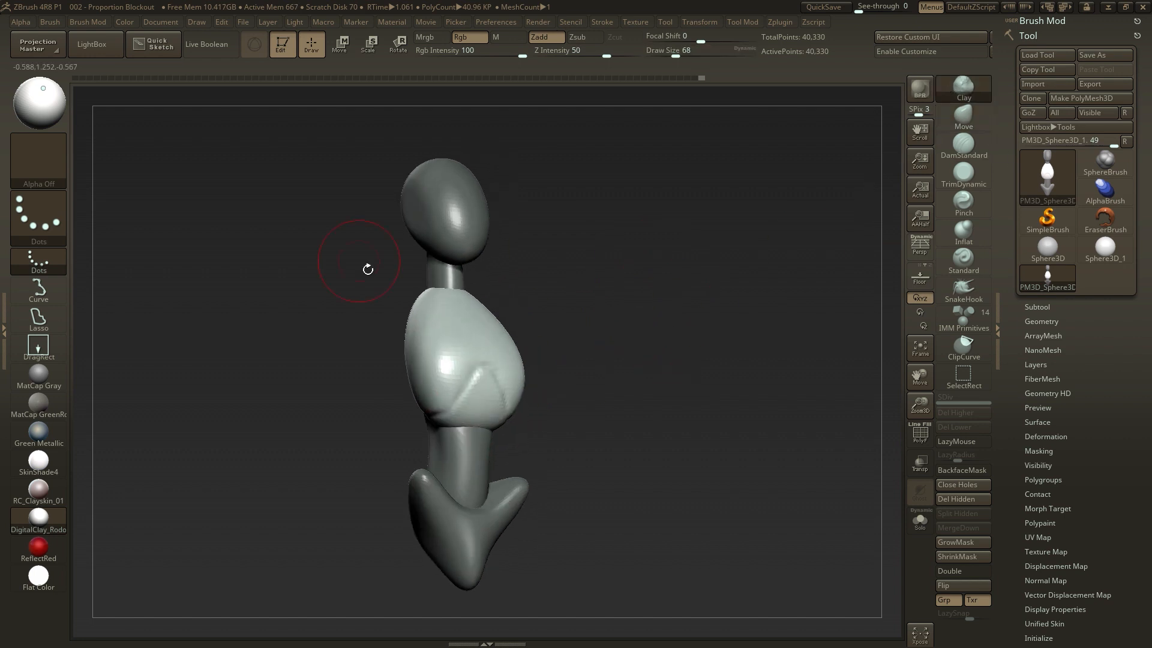
left_click(45, 152)
left_click(208, 197)
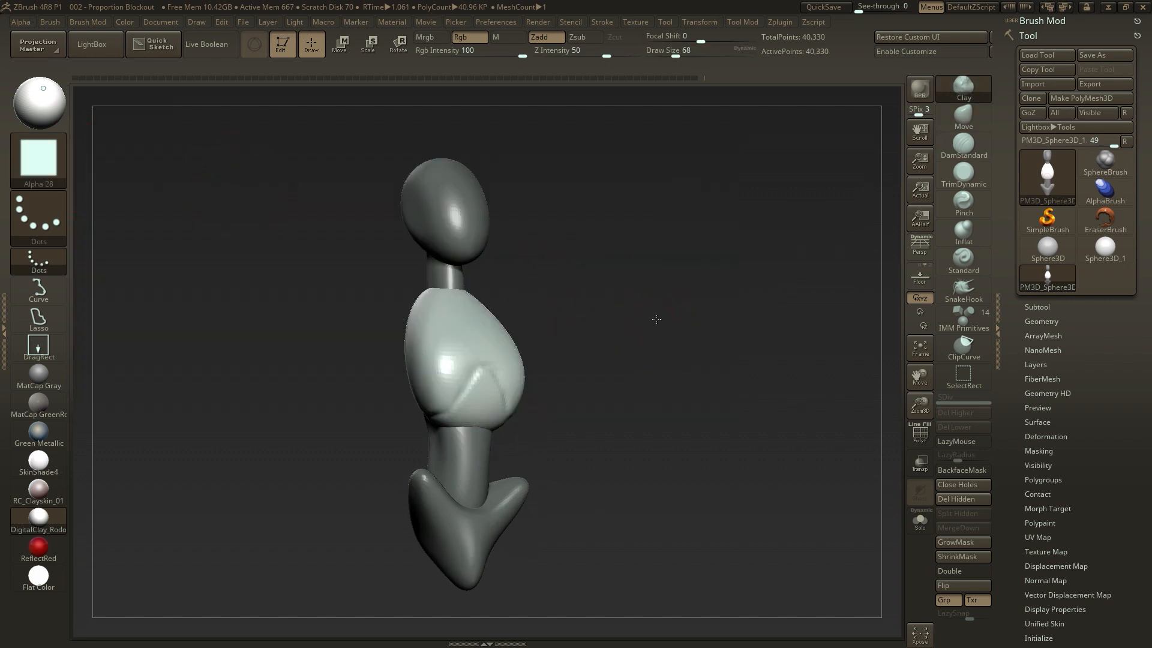
left_click_drag(656, 319, 651, 283)
left_click_drag(607, 54, 598, 55)
left_click_drag(589, 52, 585, 52)
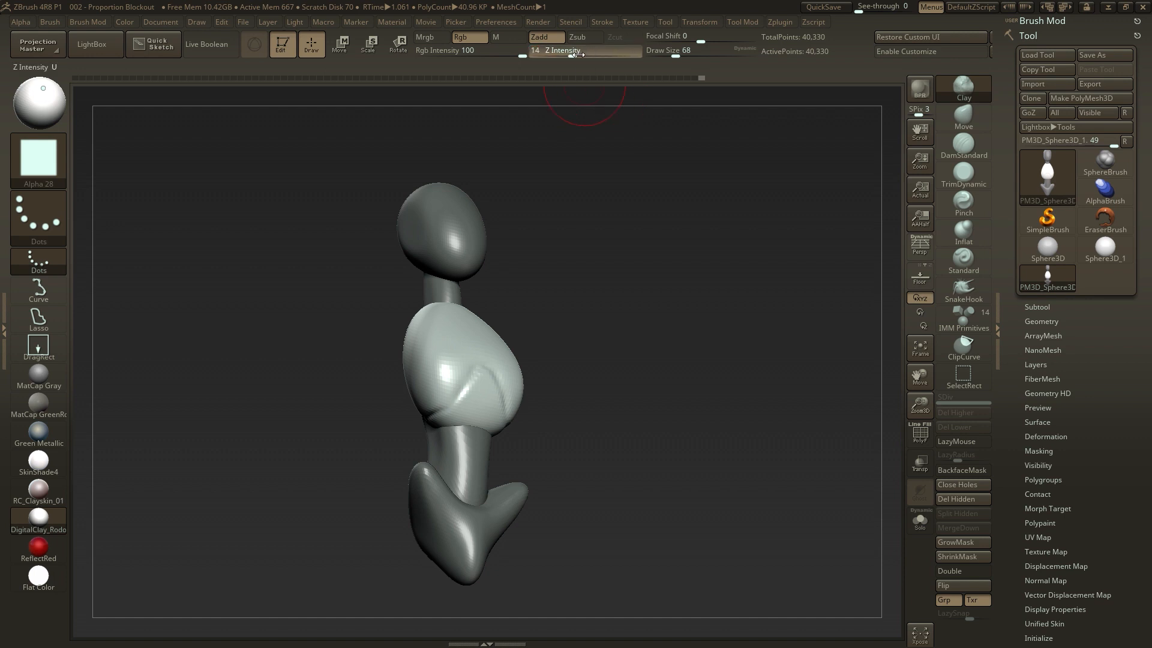
Carve away the ribcage surface below the arch with the Clay brush so the waist is exposed, smoothing the cut
right_click_drag(628, 133, 594, 321)
key("s")
left_click_drag(430, 376, 424, 376)
right_click_drag(424, 378, 473, 393)
left_click_drag(488, 371, 463, 397, "alt")
mouse_move(457, 420)
right_mouse_down()
mouse_move(674, 338)
mouse_move(543, 360)
right_mouse_up()
left_click_drag(468, 384, 471, 339, "shift")
right_click_drag(606, 336, 900, 276)
Cut deeper along the underside of the rib arch with the DamStandard brush and smooth the strokes
left_click(950, 149)
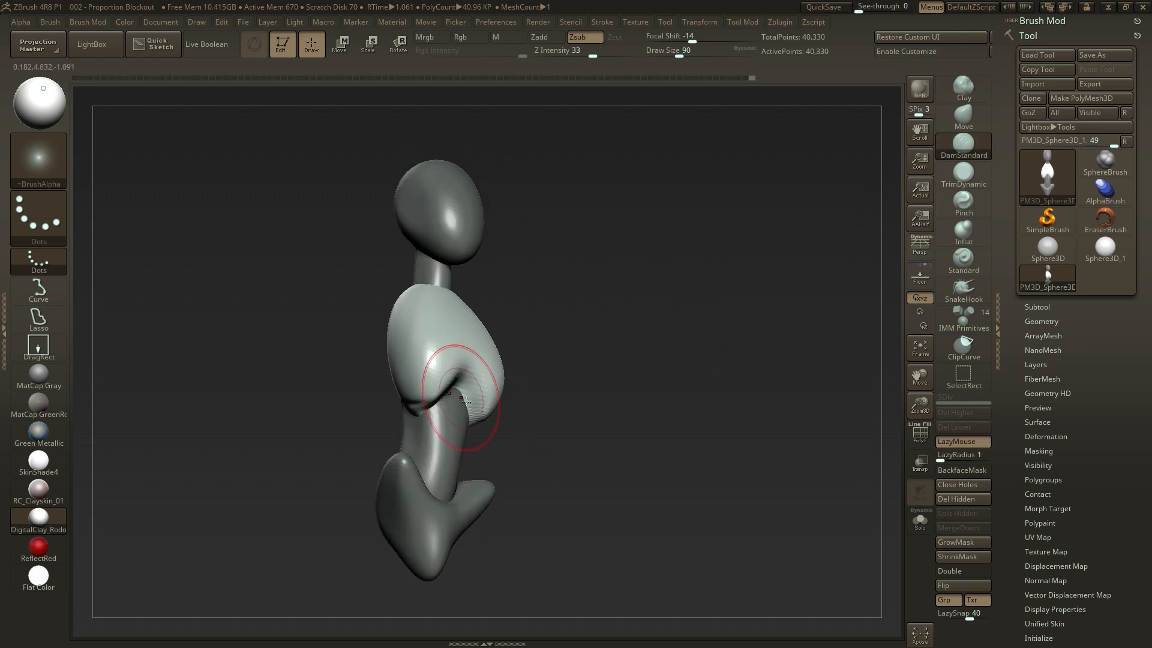
right_click_drag(534, 385, 460, 382)
right_click_drag(414, 414, 651, 350)
key("shift")
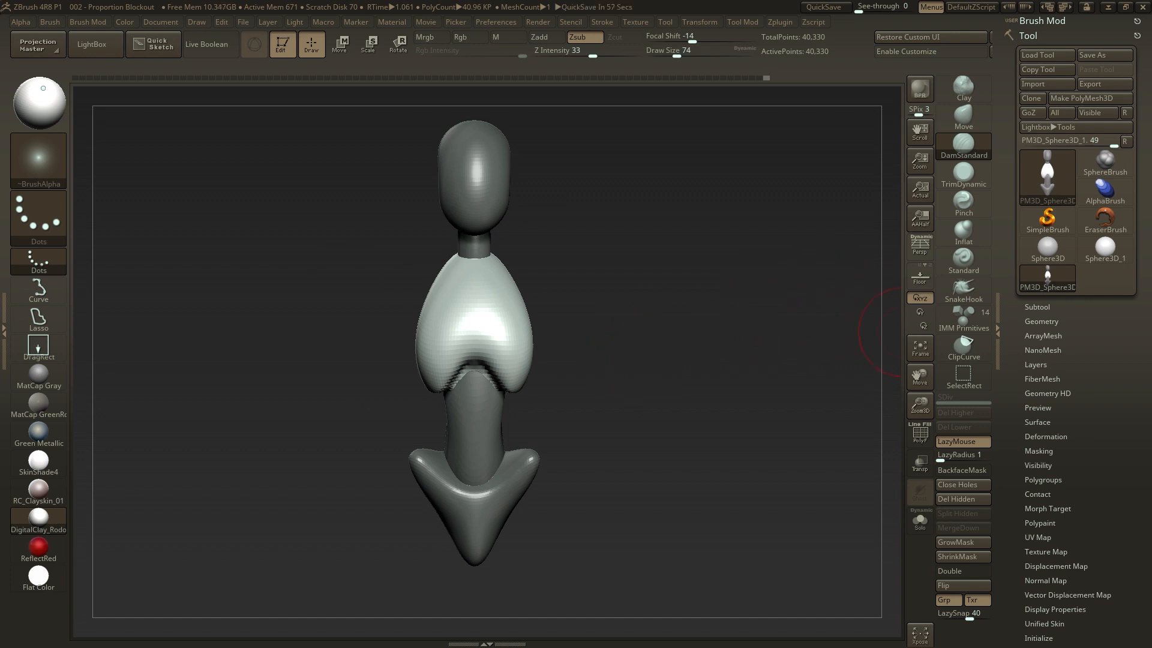
Clean up the rough inner edge of the rib arch with the TrimDynamic brush
left_click(959, 174)
right_click_drag(498, 288, 438, 318)
mouse_move(905, 382)
right_mouse_down()
mouse_move(515, 380)
mouse_move(588, 384)
mouse_move(515, 368)
right_mouse_up()
key("[")
key("[")
key("[")
Widen the rib arch and adjust the ribcage's lower tips with the Move brush at draw sizes 54 and 80
left_click(964, 117)
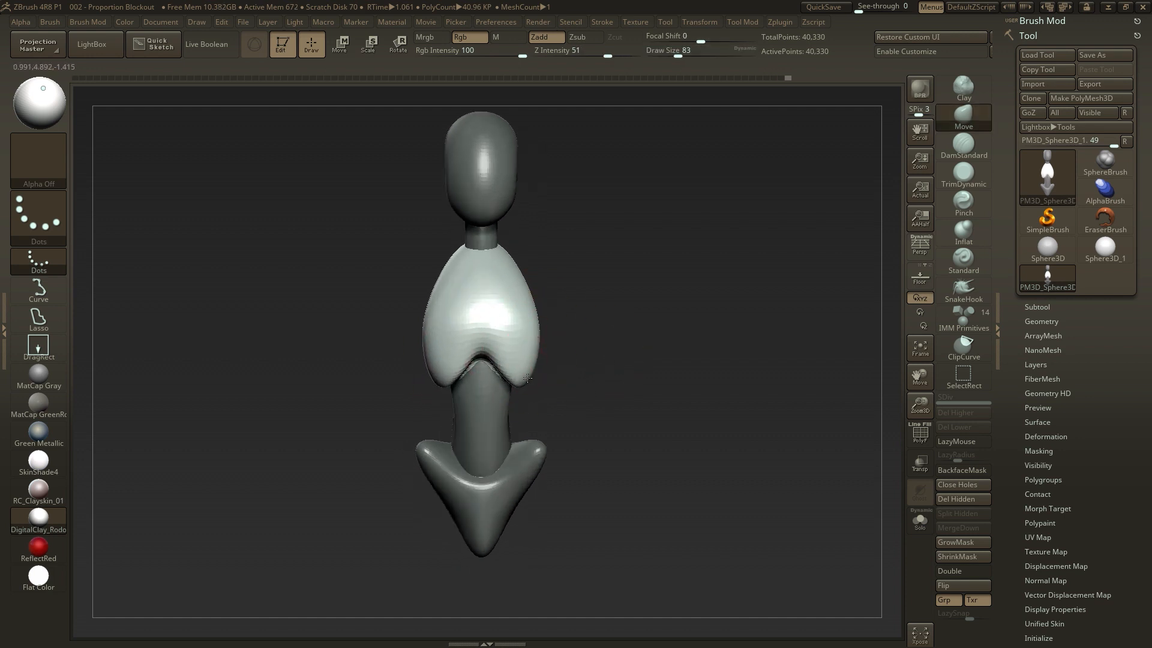
key("s")
left_click_drag(484, 350, 479, 351)
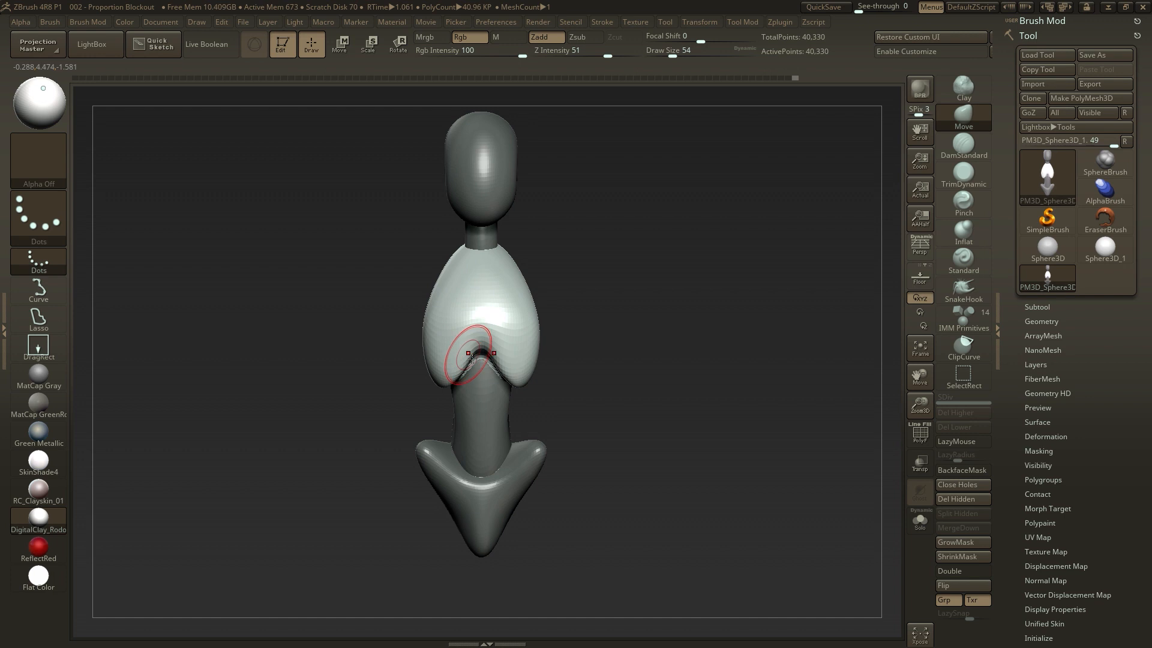
key("s")
left_click_drag(439, 387, 447, 384)
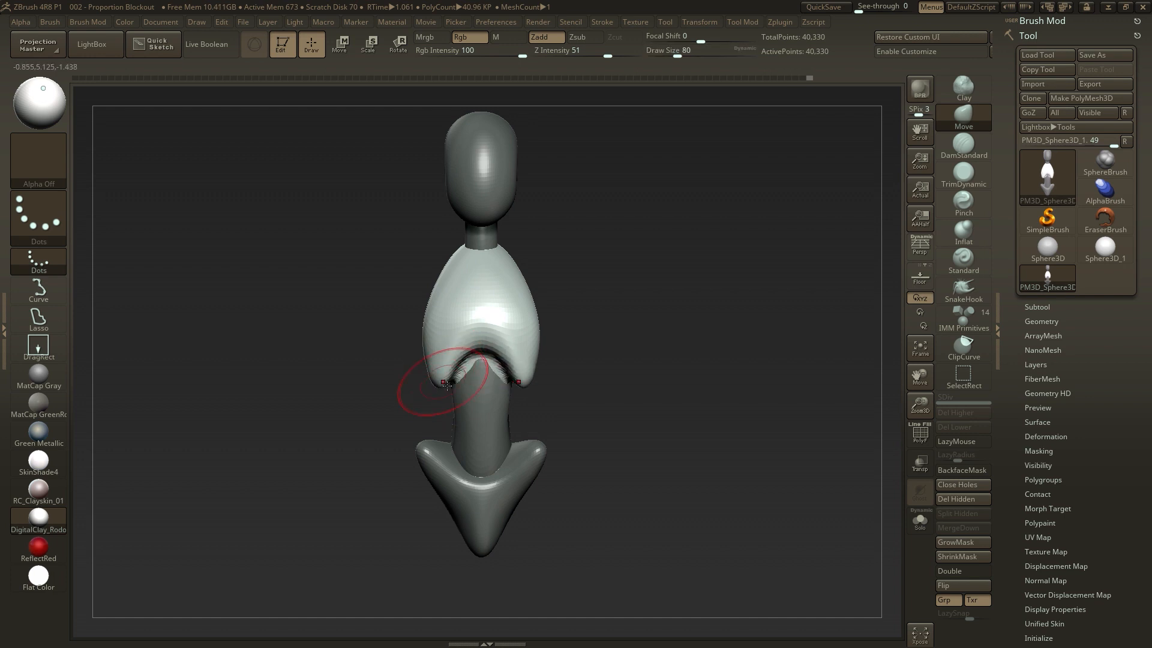
Reshape the ribcage's back and chest in side view with the Move brush at draw size 80
right_click_drag(497, 351, 628, 313)
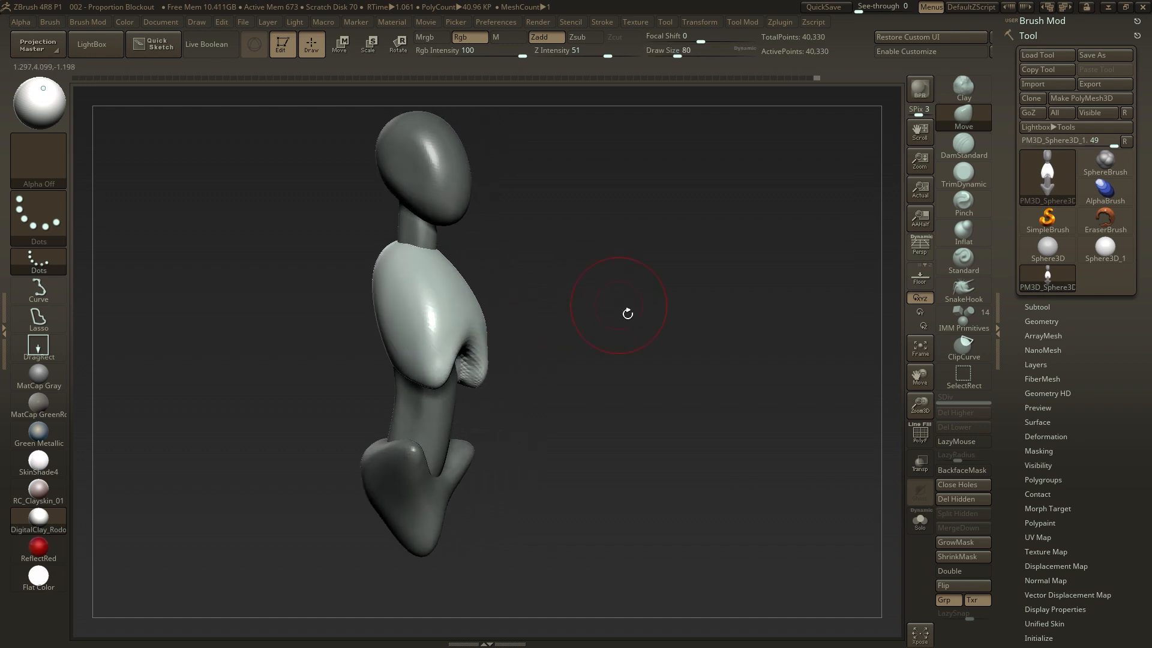
right_click_drag(484, 359, 497, 302)
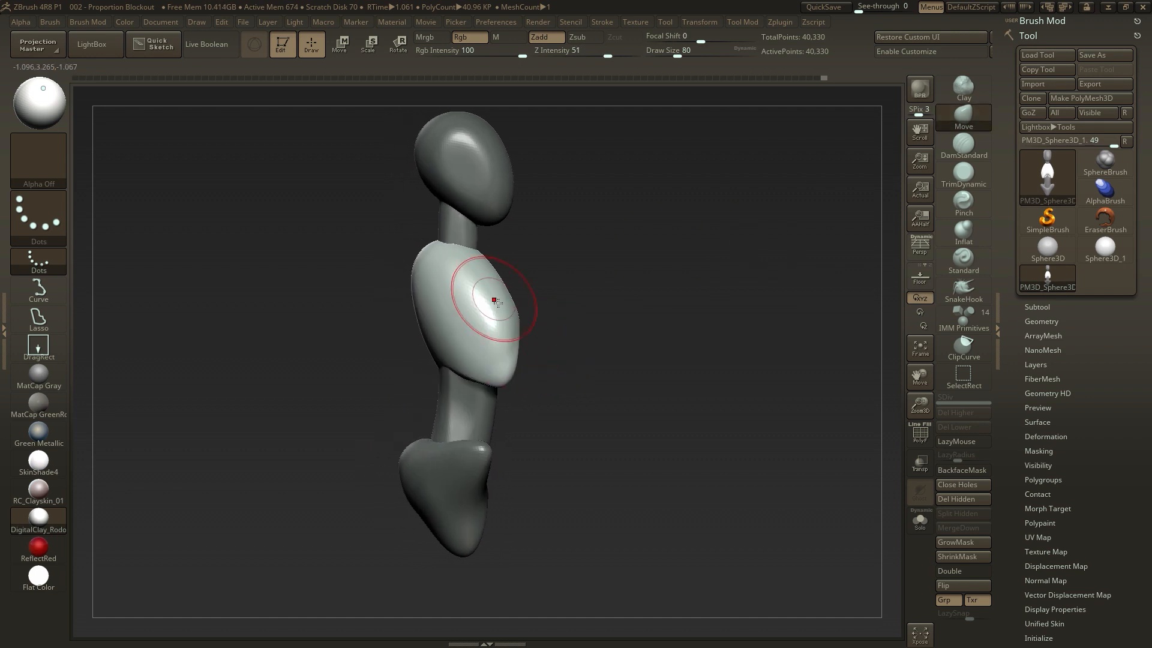
left_click_drag(435, 261, 429, 265)
key("bracketleft")
key("bracketleft")
key("bracketleft")
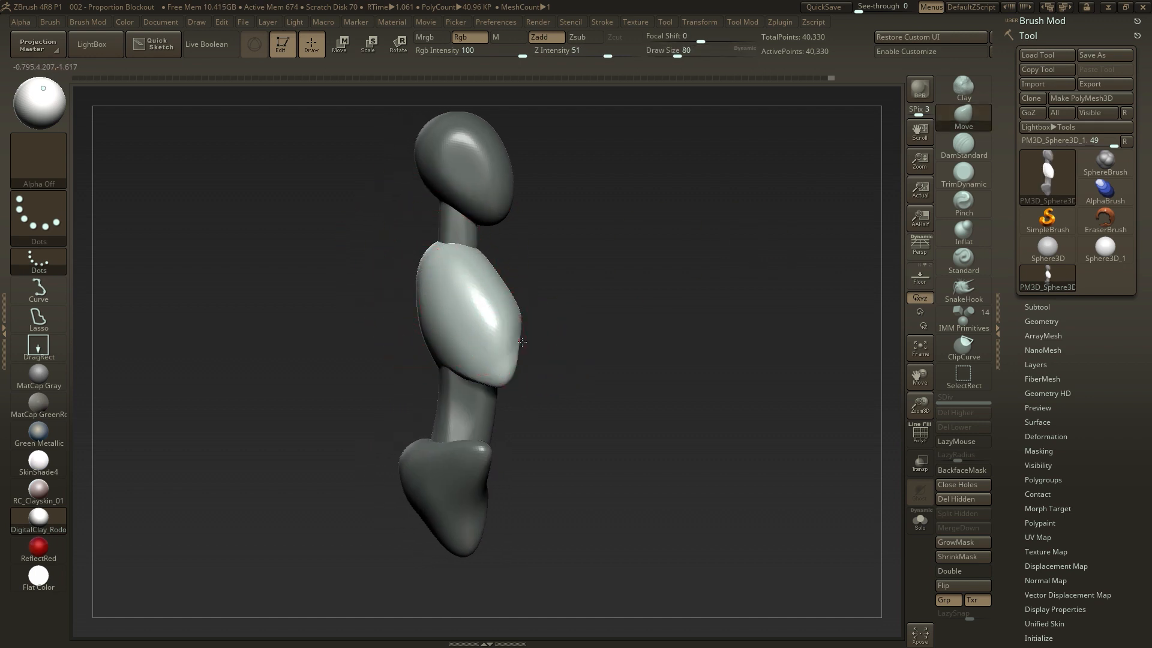
Refine the lower rib tips and arch edges from several angles with the Move brush at draw size 41
right_click_drag(519, 342, 623, 400)
key("s")
left_click_drag(517, 379, 509, 381)
mouse_move(504, 396)
right_mouse_down()
mouse_move(658, 288)
mouse_move(616, 329)
right_mouse_up()
right_click_drag(449, 377, 519, 360)
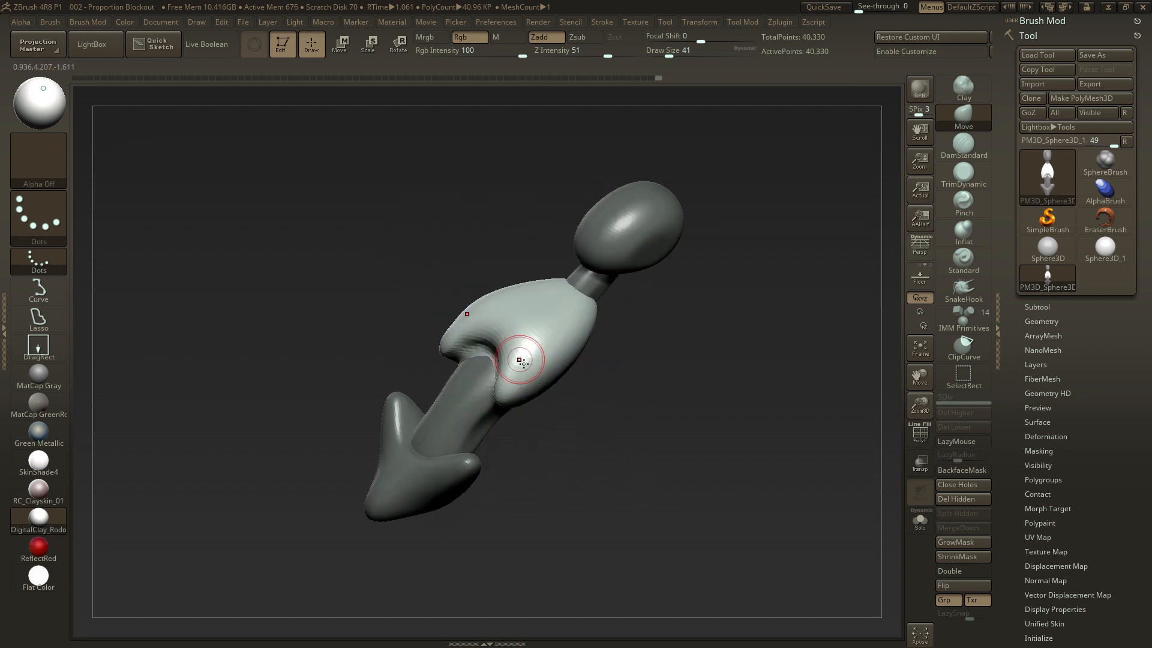
right_click_drag(426, 372, 462, 370, "shift")
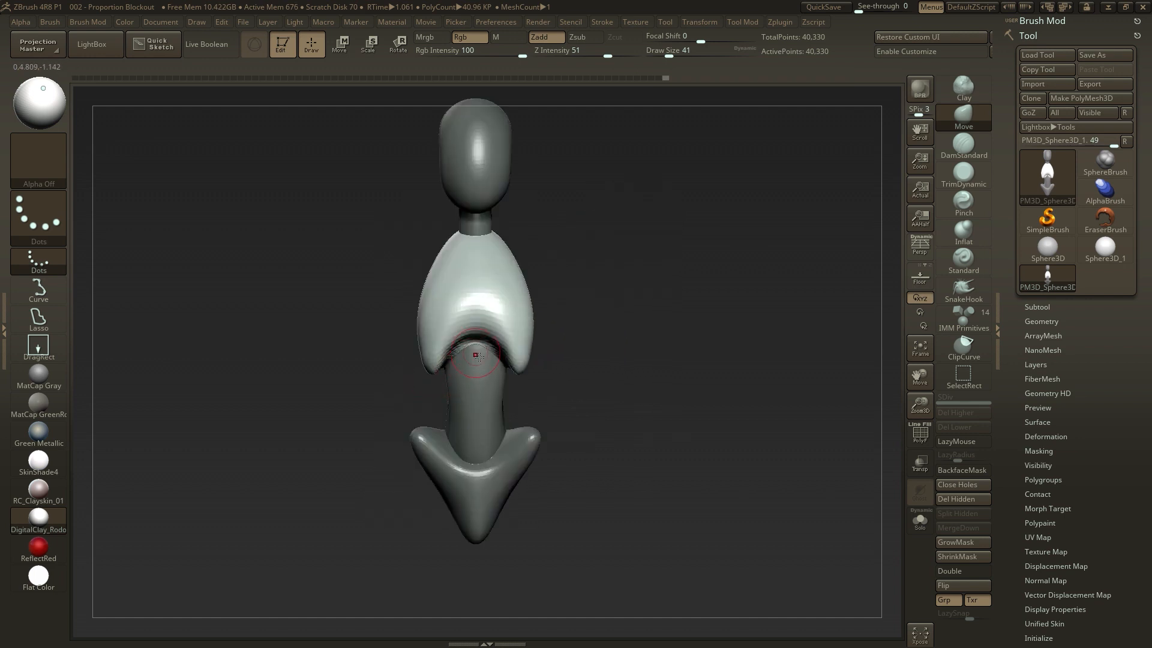
Adjust the ribcage's overall outline from front and side with the Move brush at draw sizes 207 and 145
key("s")
left_click_drag(543, 336, 558, 336)
mouse_move(528, 335)
right_mouse_down()
mouse_move(514, 322)
mouse_move(420, 324)
right_mouse_up()
key("b")
key("m")
key("v")
right_click_drag(607, 336, 660, 326, "shift")
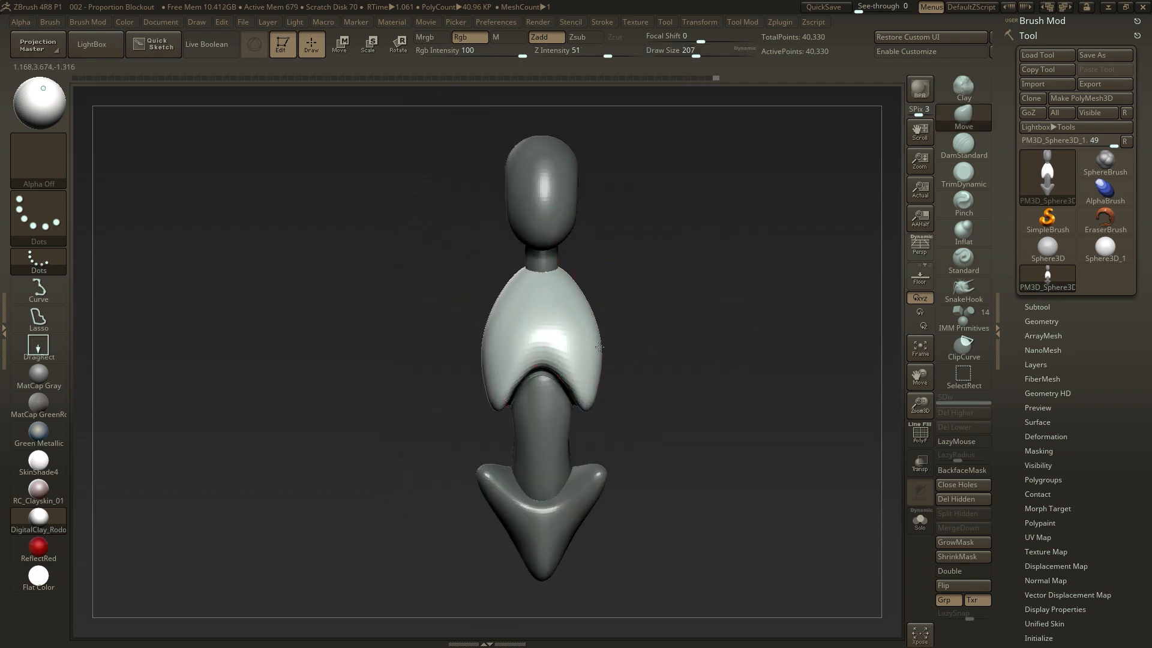
key("s")
left_click_drag(618, 343, 607, 342)
mouse_move(606, 342)
right_mouse_down()
mouse_move(676, 340)
mouse_move(618, 337)
mouse_move(663, 348)
right_mouse_up()
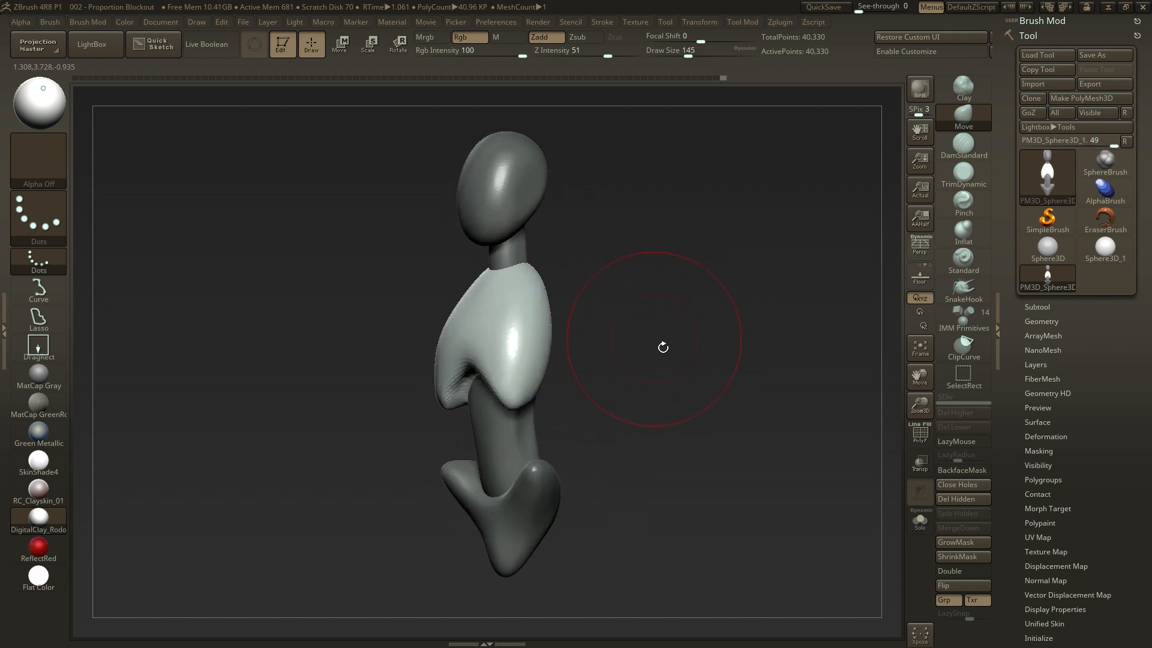
mouse_move(663, 347)
right_mouse_down()
mouse_move(664, 277)
mouse_move(543, 336)
mouse_move(553, 380)
mouse_move(504, 362)
mouse_move(552, 334)
mouse_move(656, 386)
mouse_move(498, 334)
right_mouse_up()
Mask all but the waist, then flatten its back with the TrimDynamic brush at draw size 37 and smooth it
key("w")
key("q")
mouse_move(576, 288)
right_mouse_down()
mouse_move(648, 255)
mouse_move(805, 416)
mouse_move(660, 414)
right_mouse_up()
left_click(481, 430, "alt")
key("s")
left_click_drag(480, 430, 462, 429)
mouse_move(636, 384)
right_mouse_down()
mouse_move(613, 420)
mouse_move(696, 414)
right_mouse_up()
left_click(964, 175)
left_click_drag(528, 384, 531, 423)
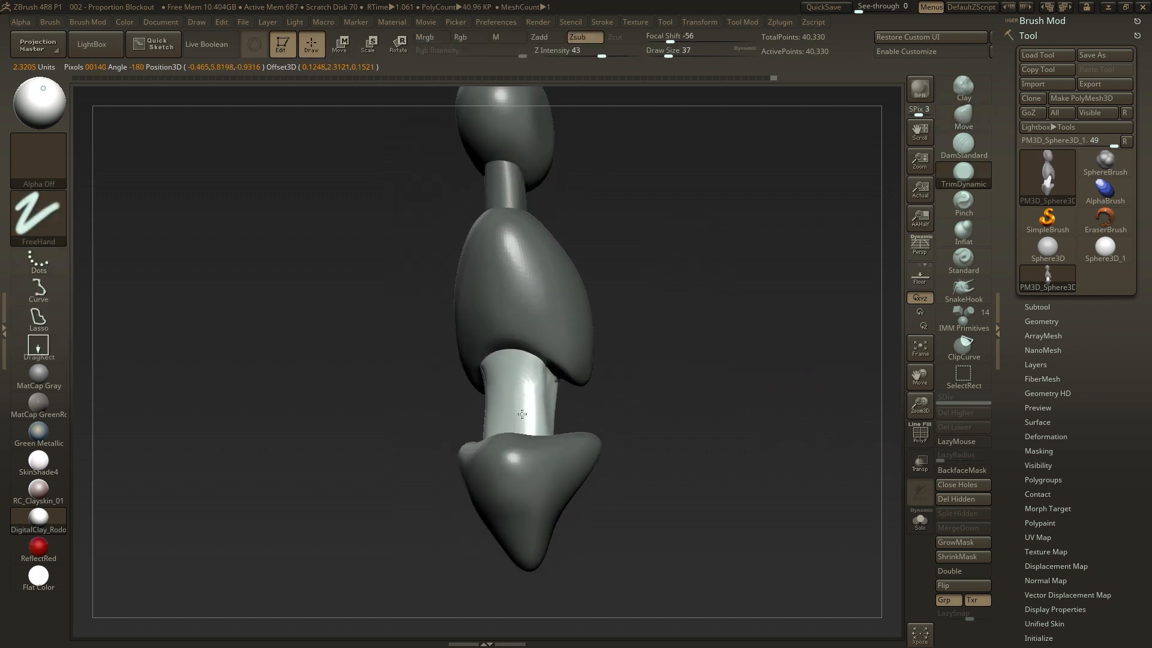
right_click_drag(672, 390, 720, 384)
left_click_drag(545, 399, 543, 420, "shift")
Mask all but the ribcage and fine-tune its lower sides with the Move brush at draw size 46
right_click_drag(666, 384, 731, 378)
left_click(612, 336, "alt")
left_click(963, 117)
left_click_drag(630, 339, 621, 334)
mouse_move(676, 328)
right_mouse_down()
mouse_move(746, 340)
mouse_move(690, 312)
right_mouse_up()
key("s")
left_click_drag(627, 338, 636, 342)
right_click_drag(636, 342, 733, 373)
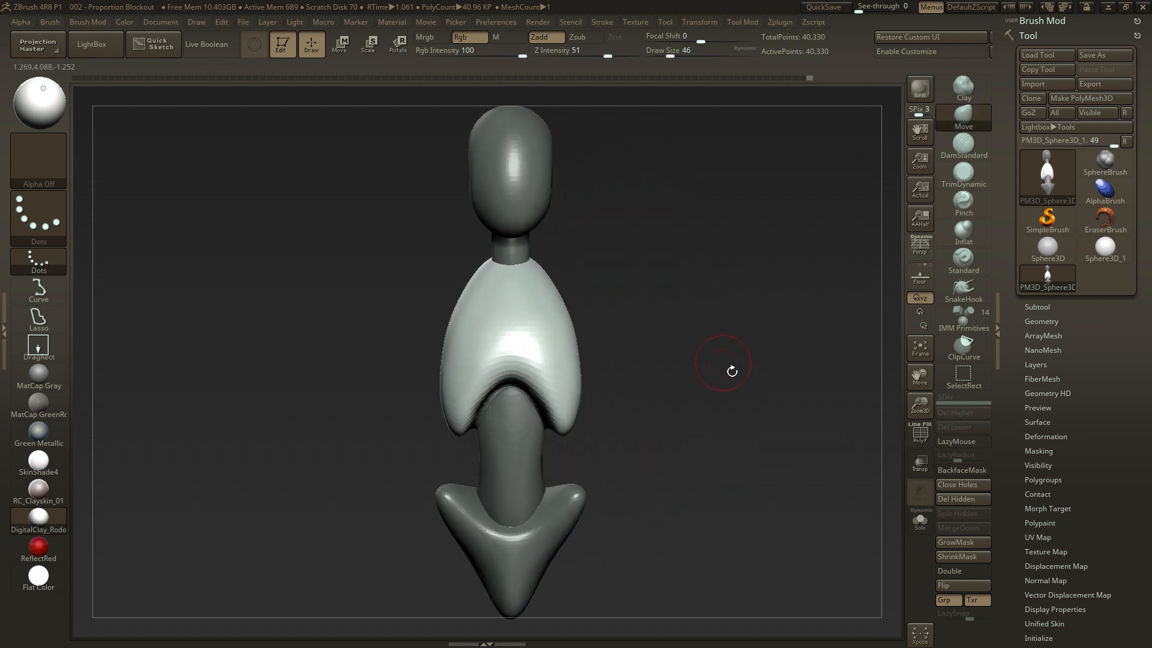
key("f")
Mask all but the pelvis and insert a mirrored pair of spheres beside it with the IMM Primitives brush
right_click_drag(869, 427, 617, 431)
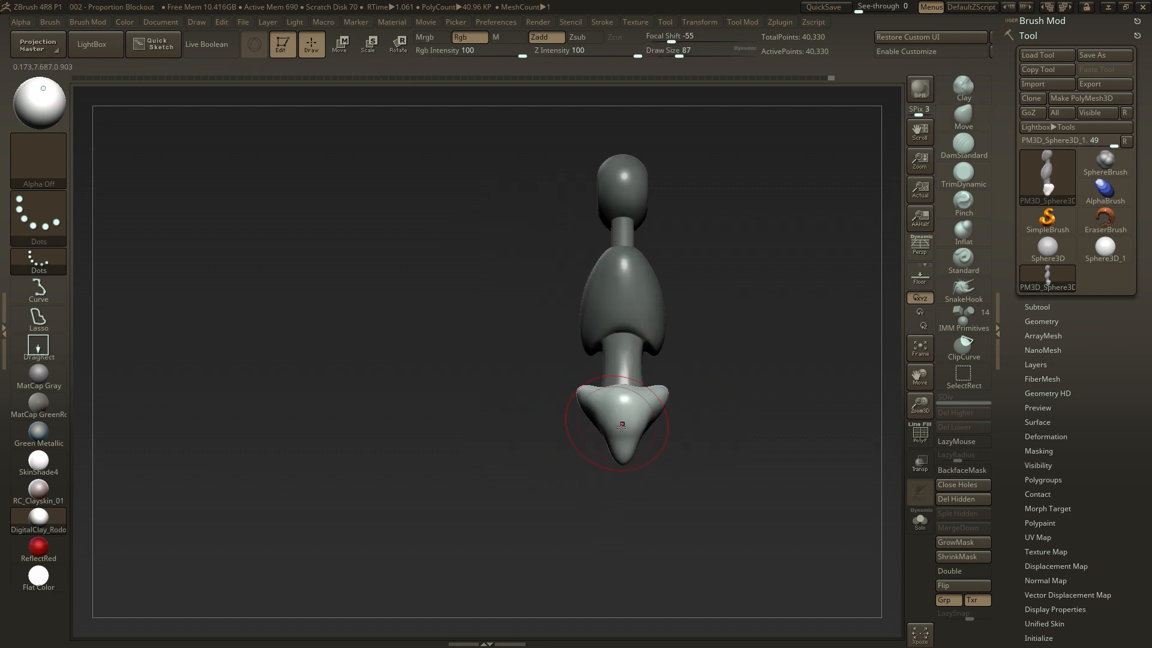
mouse_move(789, 414)
right_mouse_down("alt")
mouse_move(656, 368)
mouse_move(677, 347)
mouse_move(702, 350)
right_mouse_up("alt")
left_click(964, 323)
left_click_drag(303, 118, 487, 113)
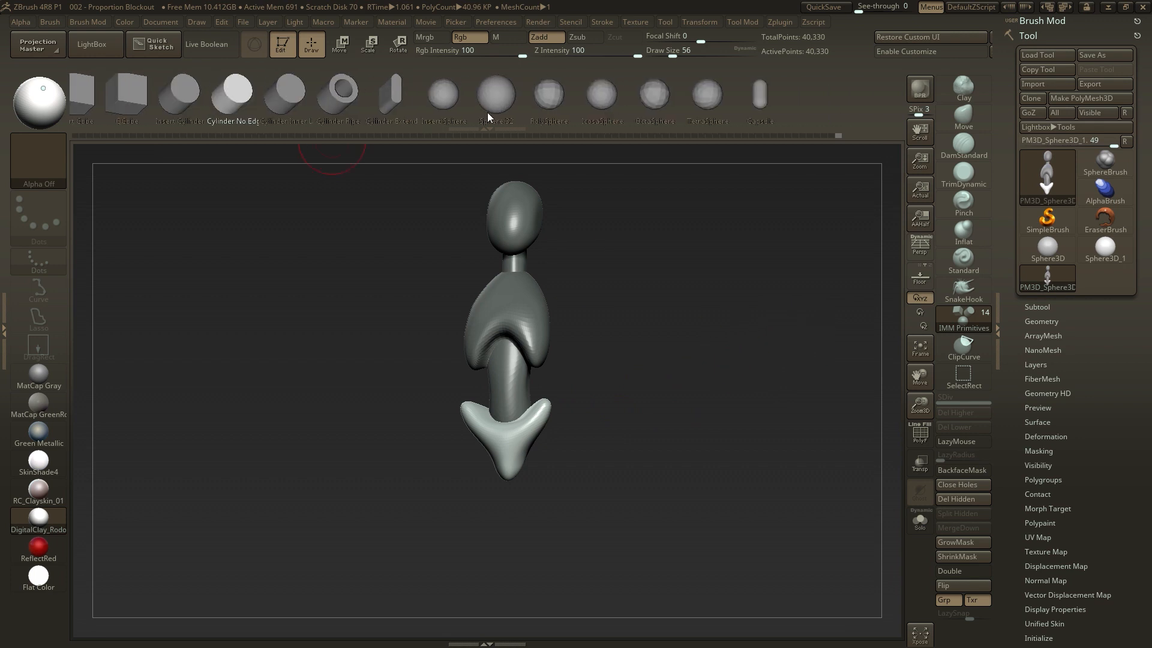
left_click(431, 108)
right_click_drag(650, 288, 554, 436)
left_click_drag(553, 435, 567, 441)
Reset the gizmo's orientation and stretch the two spheres downward into long thigh shapes
right_click_drag(567, 441, 626, 435)
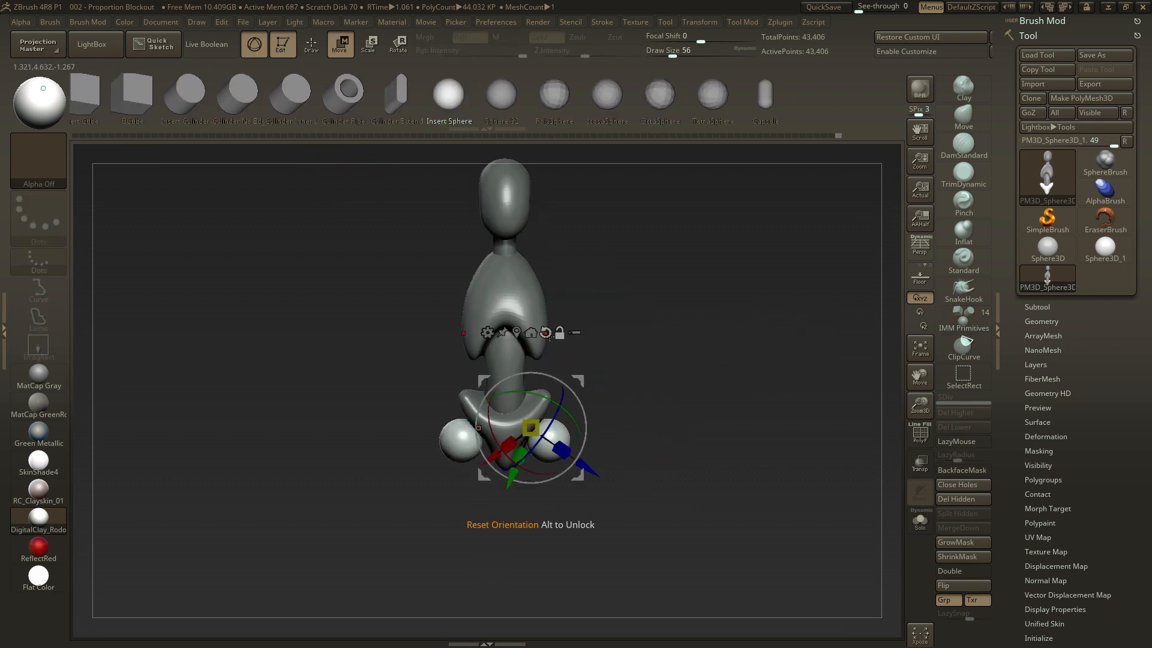
left_click(546, 333)
left_click(531, 333)
left_click_drag(548, 396, 555, 440)
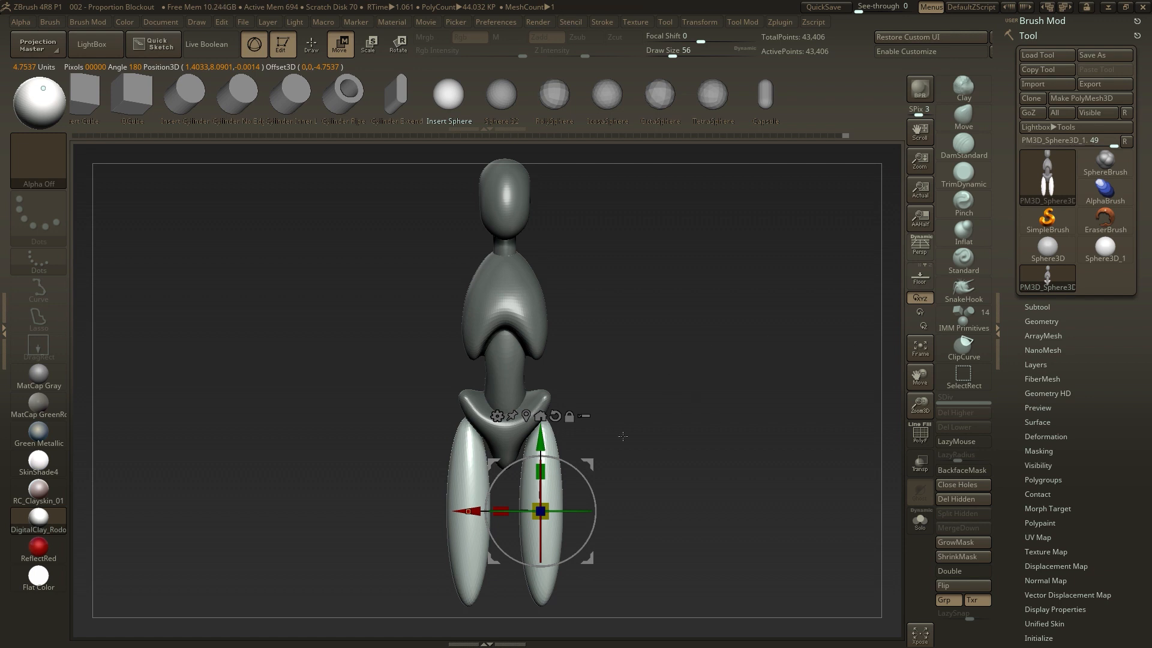
Raise the thighs so their upper ends overlap the sides of the pelvis
key("q")
mouse_move(921, 378)
left_mouse_down()
mouse_move(929, 392)
mouse_move(930, 290)
left_mouse_up()
key("s")
left_click_drag(564, 348, 616, 345)
key("s")
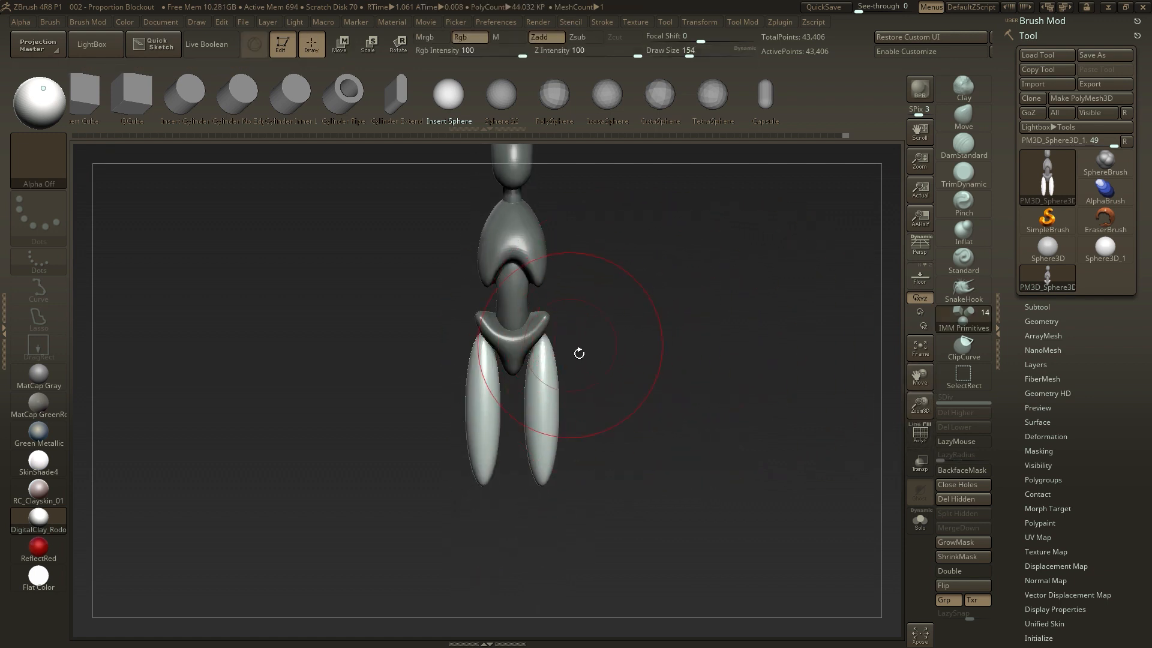
key("w")
left_click_drag(542, 336, 542, 320)
key("q")
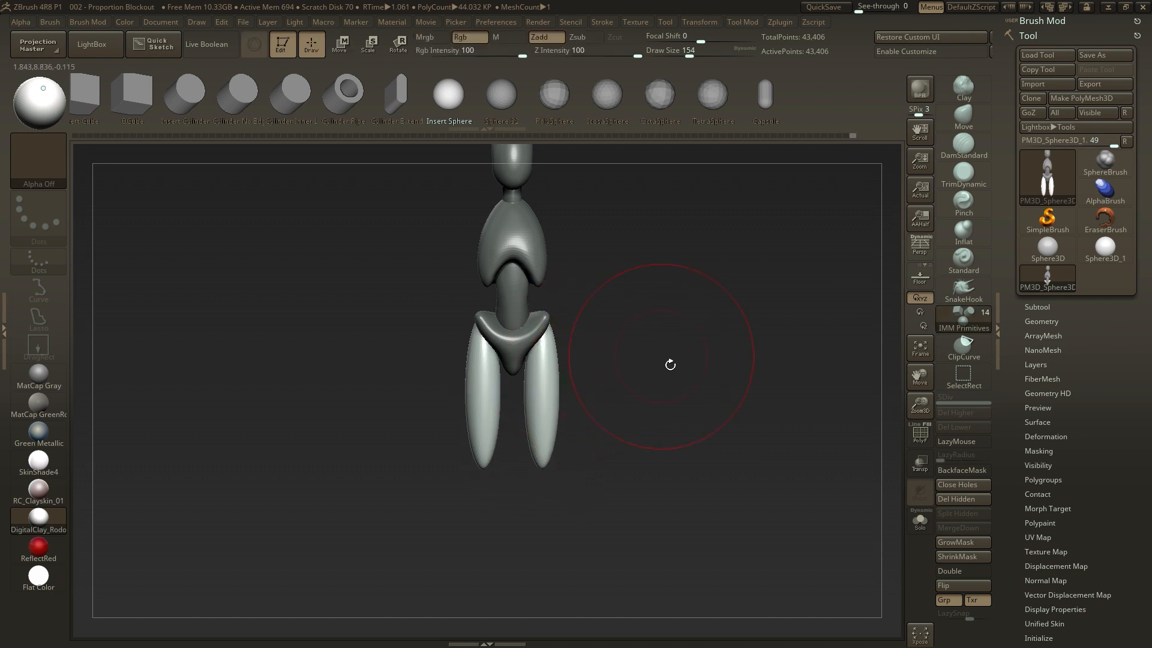
Place the gizmo's pivot at the upper end of the thighs and tilt them about 7° in side view
left_click_drag(670, 365, 589, 367)
key("w")
left_click_drag(537, 324, 538, 258, "alt")
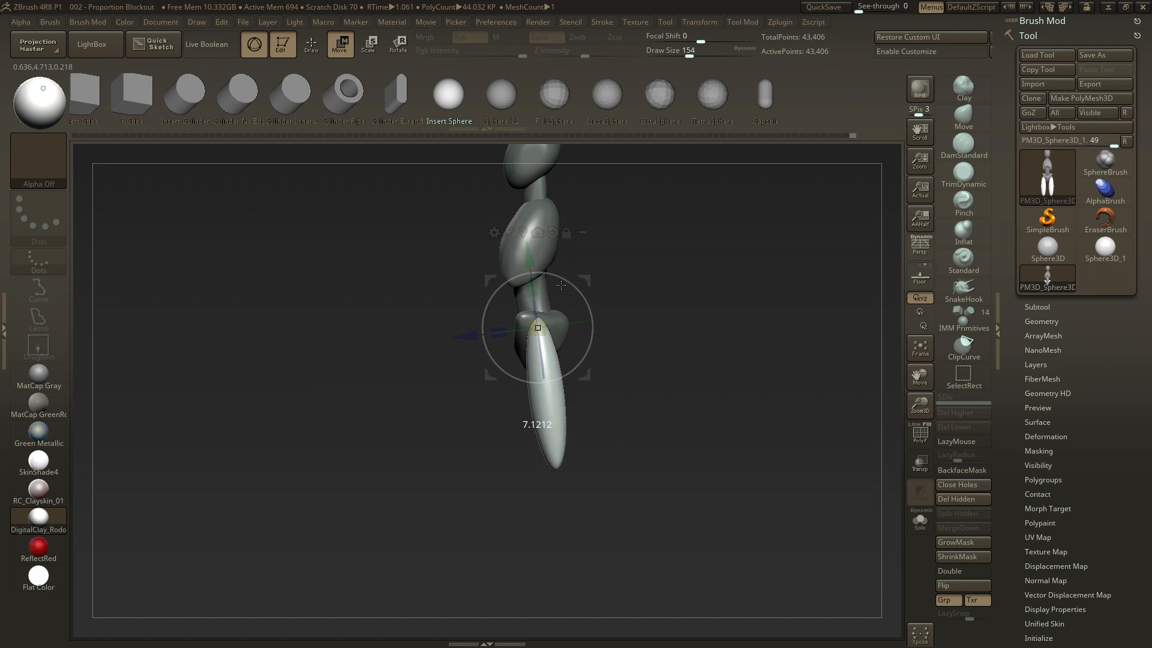
mouse_move(651, 344)
left_mouse_down()
mouse_move(671, 352)
mouse_move(573, 363)
left_mouse_up()
key("q")
Thicken the thighs with the Inflat brush and angle their lower ends inward in front view
key("s")
left_click(573, 363)
left_click(961, 148)
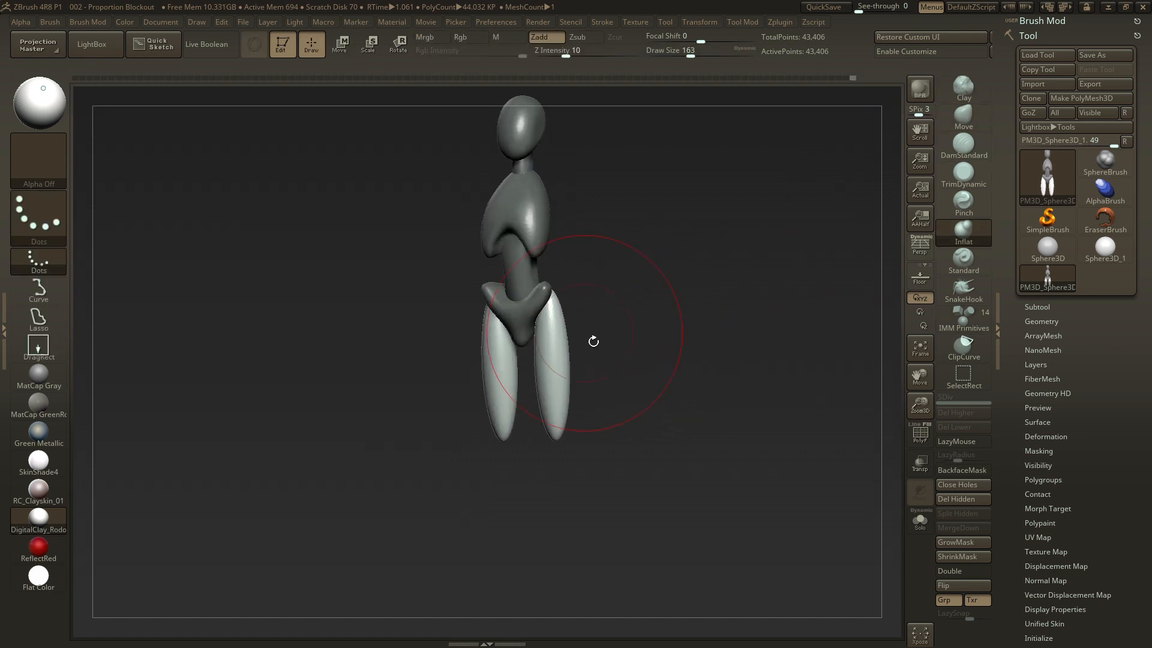
mouse_move(624, 353)
left_mouse_down("shift")
mouse_move(590, 330)
mouse_move(728, 293)
left_mouse_up("shift")
key("w")
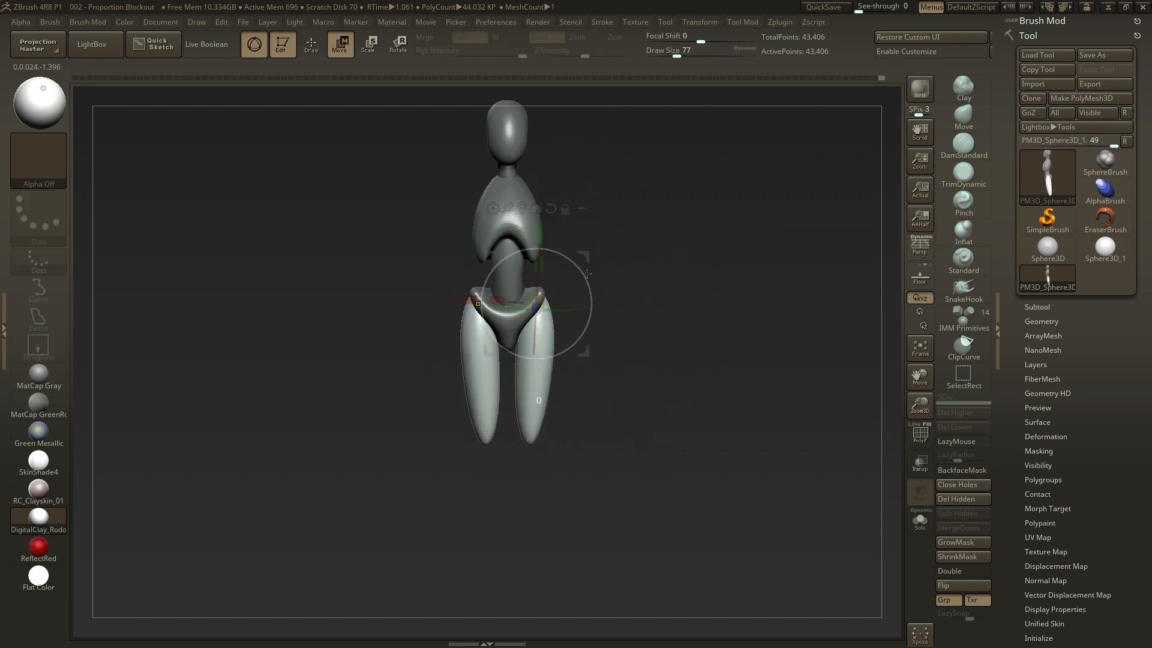
Shape the thighs' side and front contours with the Move brush at draw size 149
key("q")
key("b")
key("m")
key("v")
left_click_drag(547, 288, 567, 357, "shift")
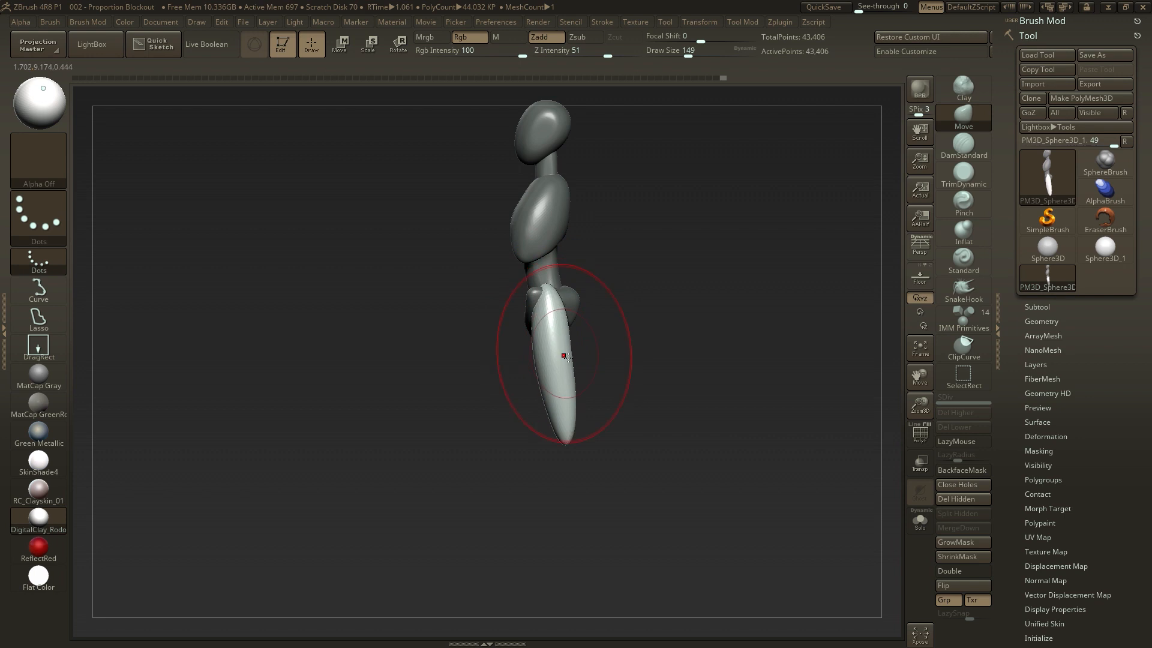
mouse_move(606, 423)
left_mouse_down("shift")
mouse_move(653, 360)
mouse_move(708, 360)
left_mouse_up("shift")
left_click_drag(602, 354, 558, 336)
mouse_move(678, 372)
left_mouse_down("shift")
mouse_move(772, 399)
mouse_move(748, 451)
left_mouse_up("shift")
Mask all but the ribcage and adjust its silhouette with the Move brush at draw size 116
left_click(543, 252, "alt")
key("w")
key("q")
left_click_drag(703, 420, 667, 452, "alt")
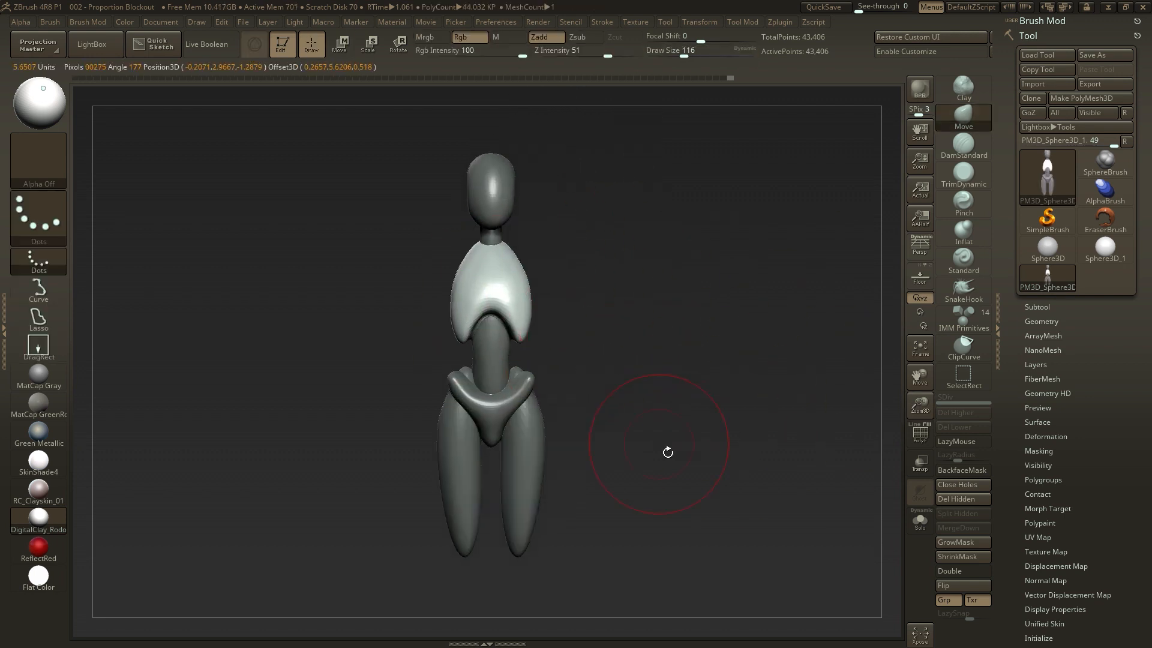
Mask all but the thighs, fill out their inner sides with the Inflat brush at draw size 128 and smooth them
left_click(532, 424, "alt")
key("s")
left_click_drag(572, 465, 576, 466)
left_click(964, 233)
left_click_drag(750, 414, 690, 474, "alt")
left_click_drag(503, 462, 492, 489)
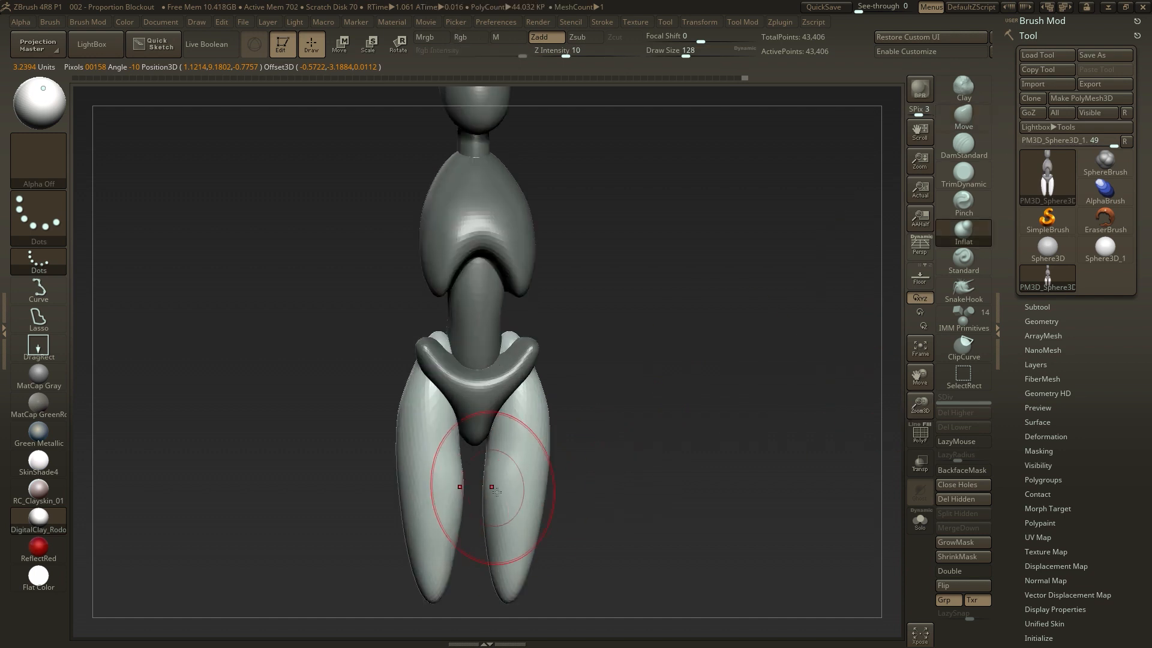
left_click_drag(588, 480, 636, 486)
left_click_drag(489, 499, 491, 522)
left_click_drag(493, 528, 496, 550, "shift")
Insert a mirrored pair of spheres behind the pelvis for the buttocks
left_click_drag(648, 480, 702, 366, "alt")
mouse_move(702, 366)
left_mouse_down()
mouse_move(720, 300)
mouse_move(738, 282)
mouse_move(810, 265)
left_mouse_up()
left_click(981, 328)
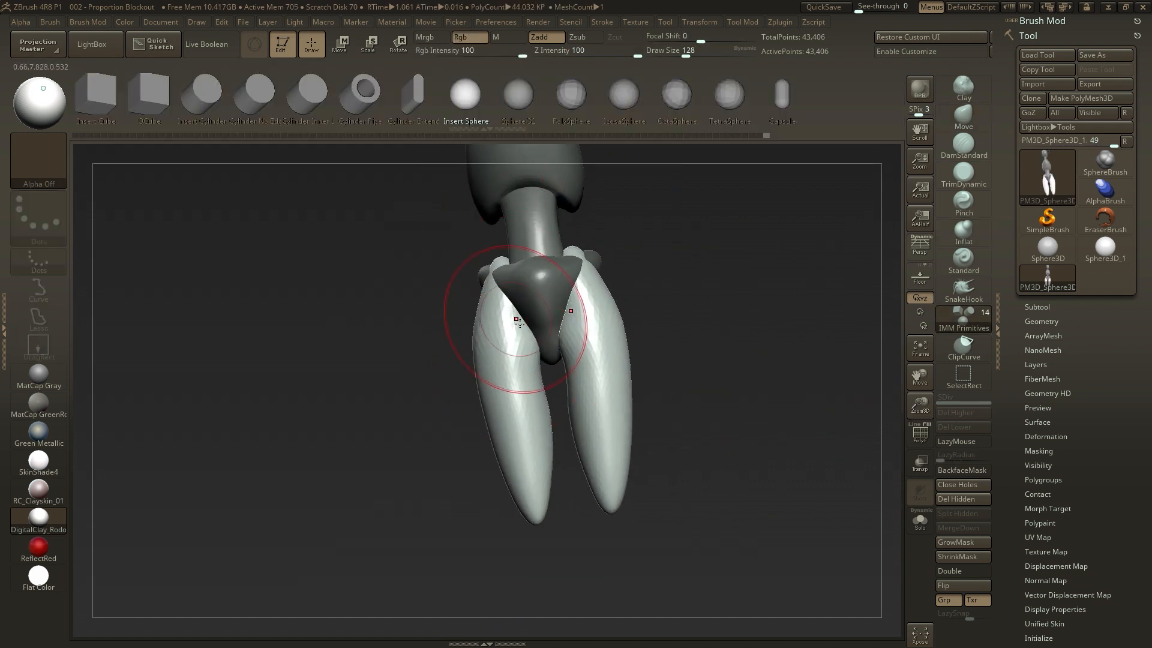
left_click_drag(535, 336, 543, 341)
left_click_drag(751, 340, 735, 336, "shift")
Position and scale the buttock spheres against the back of the pelvis and upper thighs
key("w")
left_click_drag(568, 260, 582, 253)
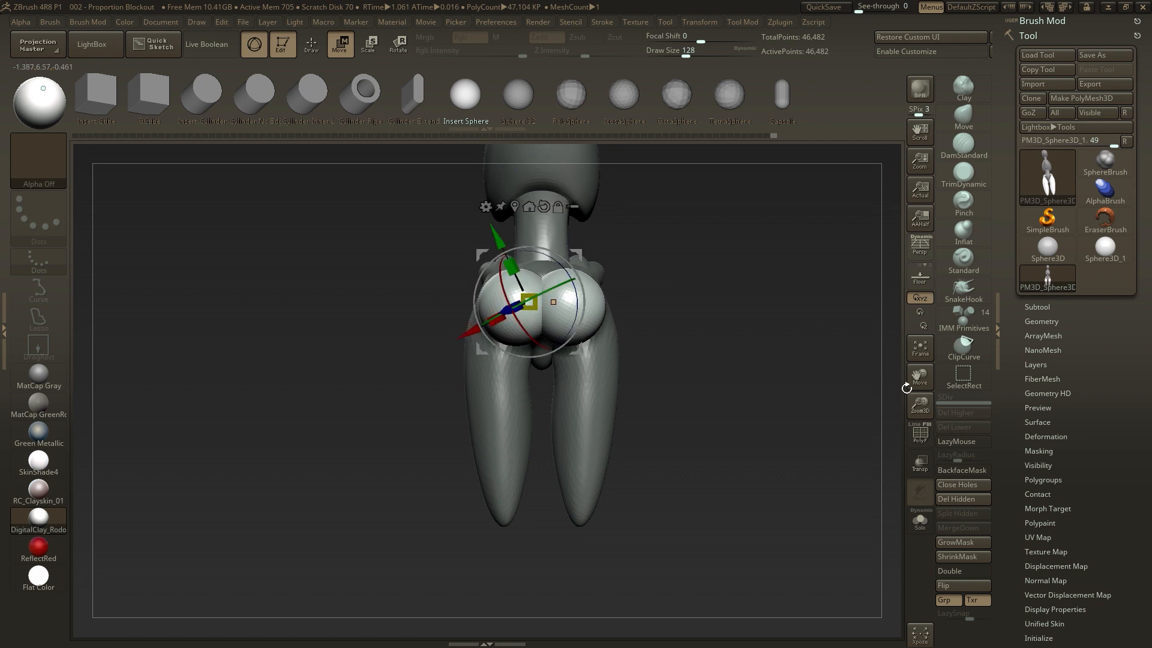
left_click_drag(751, 375, 724, 312, "alt")
left_click_drag(578, 325, 607, 313)
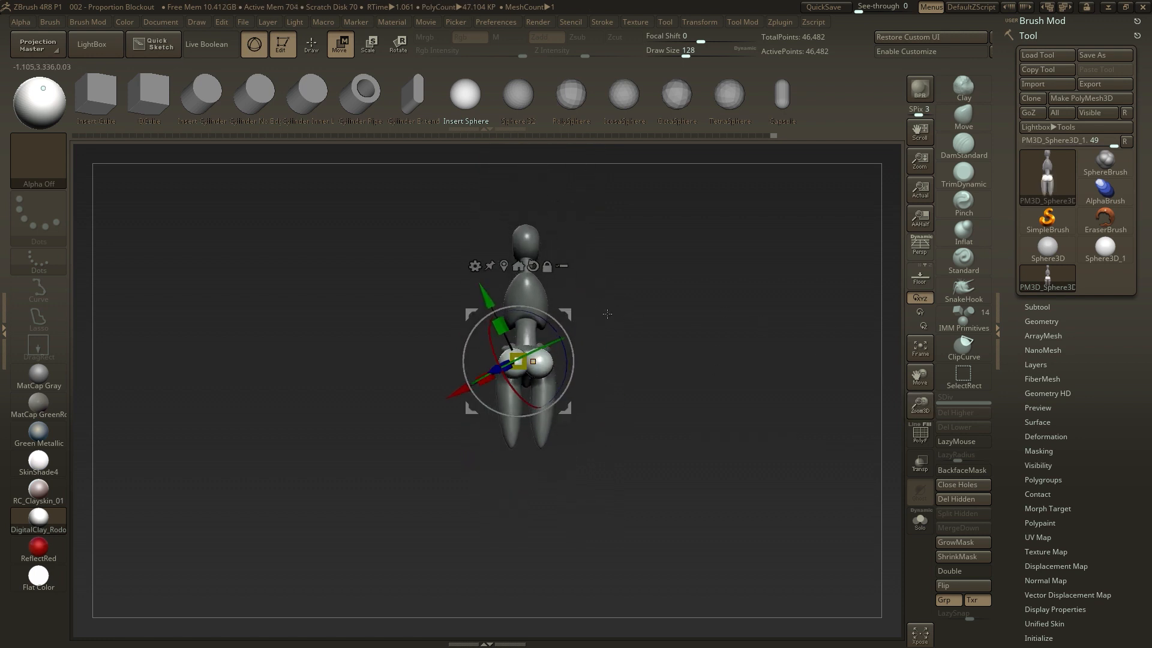
key("q")
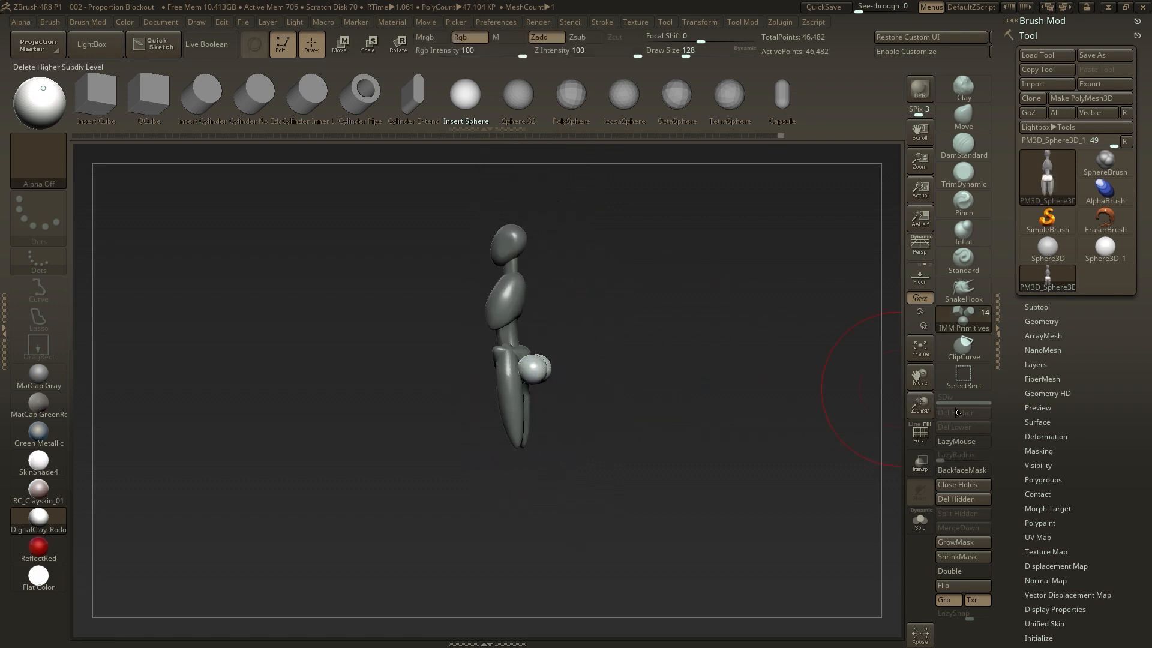
key("w")
key("q")
Reshape the buttock spheres in side view with the Move brush, blending their upper part toward the pelvis
mouse_move(682, 338)
left_mouse_down()
mouse_move(606, 338)
mouse_move(570, 312)
mouse_move(540, 324)
left_mouse_up()
left_click(963, 117)
mouse_move(420, 377)
left_mouse_down("shift")
mouse_move(510, 360)
mouse_move(618, 398)
left_mouse_up("shift")
key("[")
key("[")
key("s")
left_click_drag(636, 398, 545, 398)
mouse_move(618, 408)
left_mouse_down()
mouse_move(690, 408)
mouse_move(520, 410)
left_mouse_up()
Refine the buttocks' contours with the Move brush at draw size 77 and smooth their surface
key("s")
left_click_drag(696, 384, 579, 376)
key("s")
left_click_drag(515, 376, 528, 363)
left_click_drag(444, 367, 504, 371, "shift")
left_click_drag(672, 384, 610, 394)
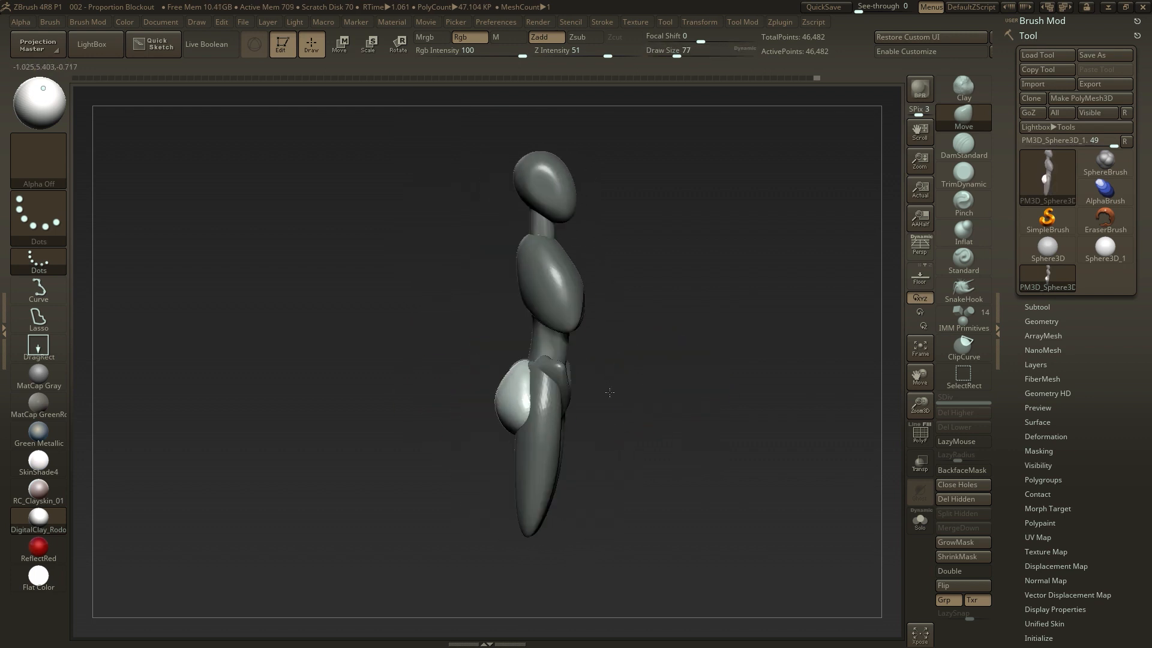
left_click_drag(514, 373, 510, 399, "shift")
left_click_drag(484, 438, 540, 438, "shift")
Expand the Subtool list and switch on the perspective view
left_click(519, 414, "alt")
key("w")
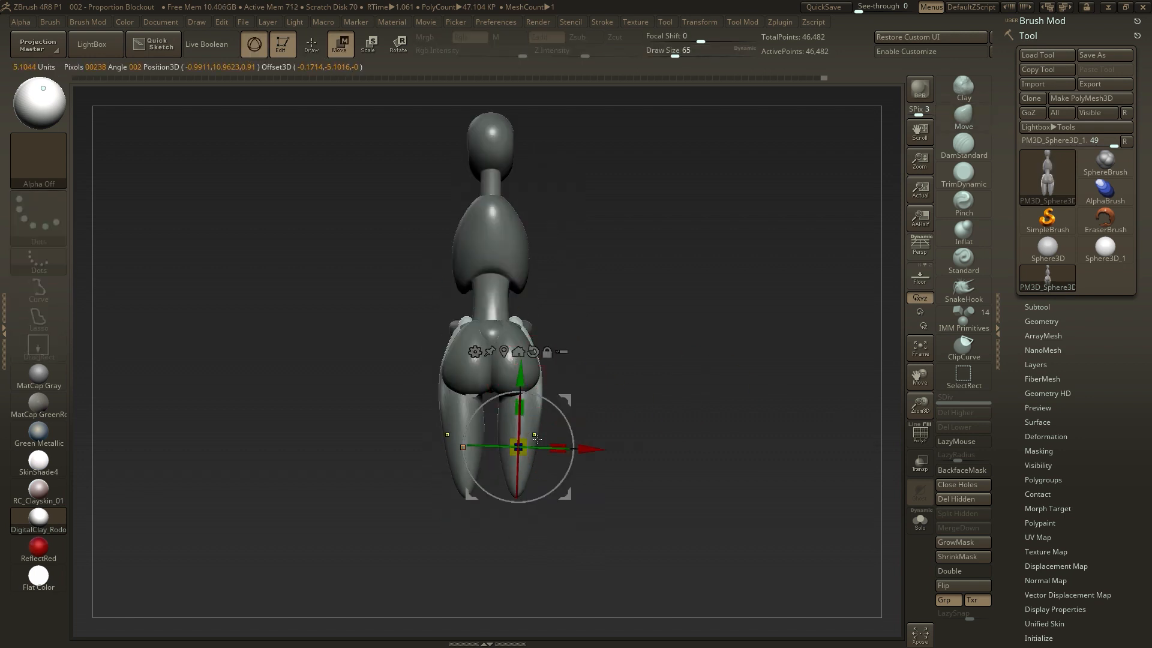
key("q")
left_click(1037, 307)
left_click_drag(683, 318, 705, 343, "ctrl")
mouse_move(678, 330)
left_mouse_down()
mouse_move(553, 263)
mouse_move(730, 360)
mouse_move(618, 393)
mouse_move(684, 410)
mouse_move(656, 363)
mouse_move(669, 373)
left_mouse_up()
Mask all but the thighs and adjust their outer contours with the Move brush at draw size 112
key("w")
left_click(543, 414, "ctrl")
key("q")
key("w")
left_click(539, 465, "ctrl")
key("q")
key("s")
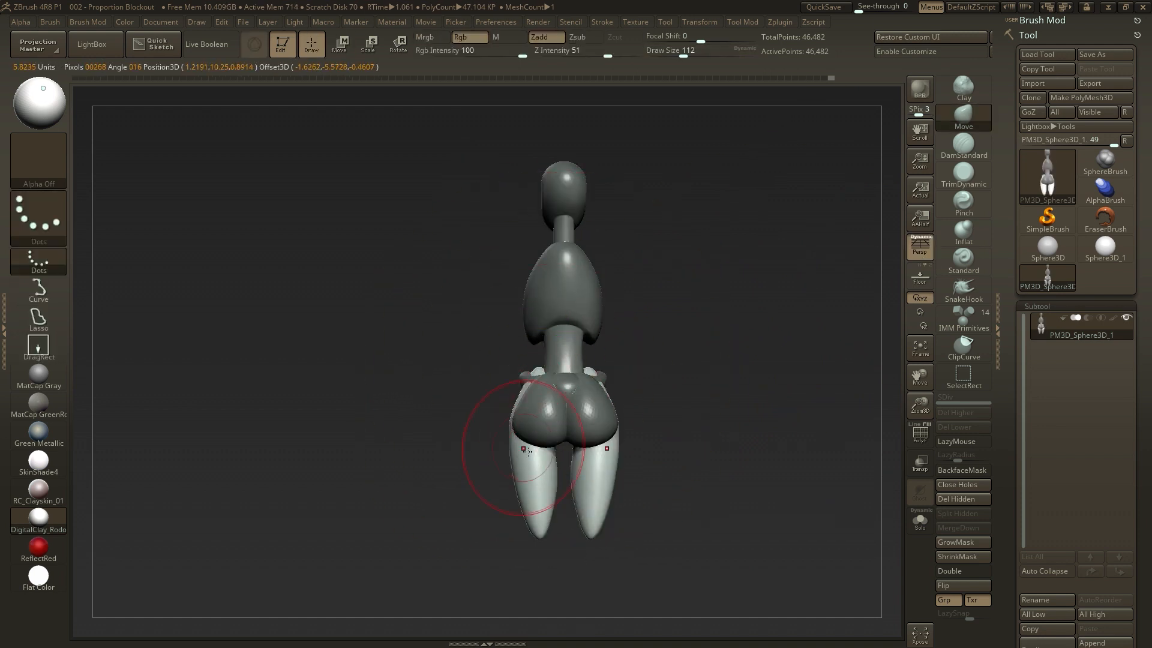
left_click_drag(463, 452, 690, 334)
Insert a mirrored pair of small spheres on the upper sides of the ribcage for the shoulders
key("w")
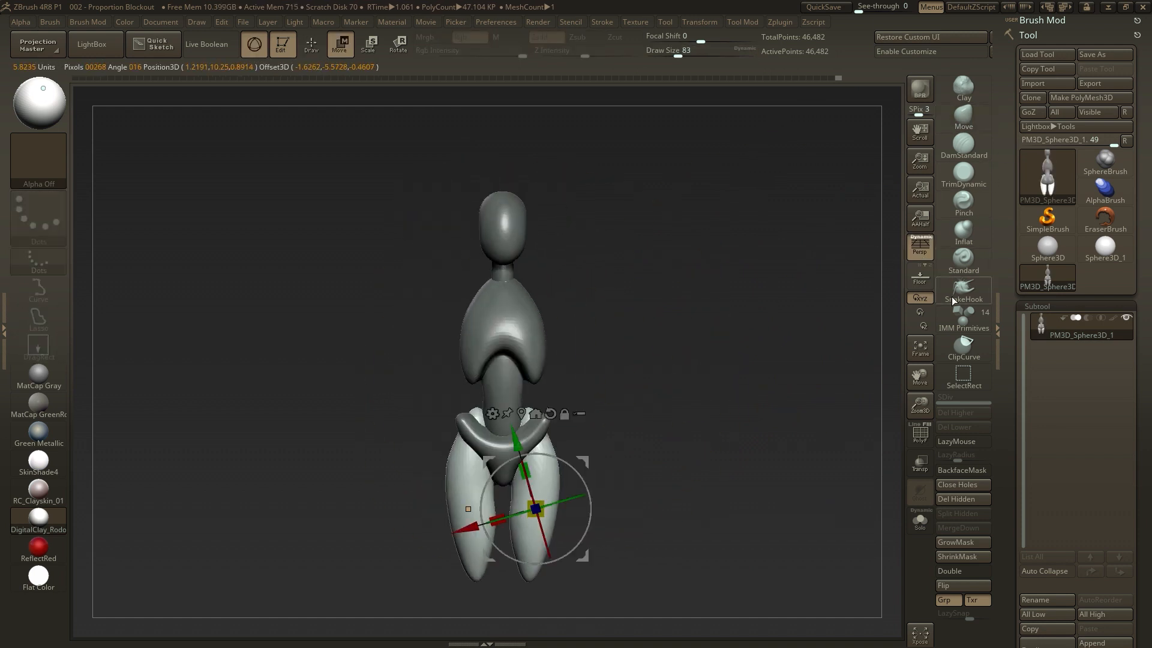
left_click(961, 313)
left_click_drag(794, 185, 646, 344)
left_click_drag(509, 332, 521, 334)
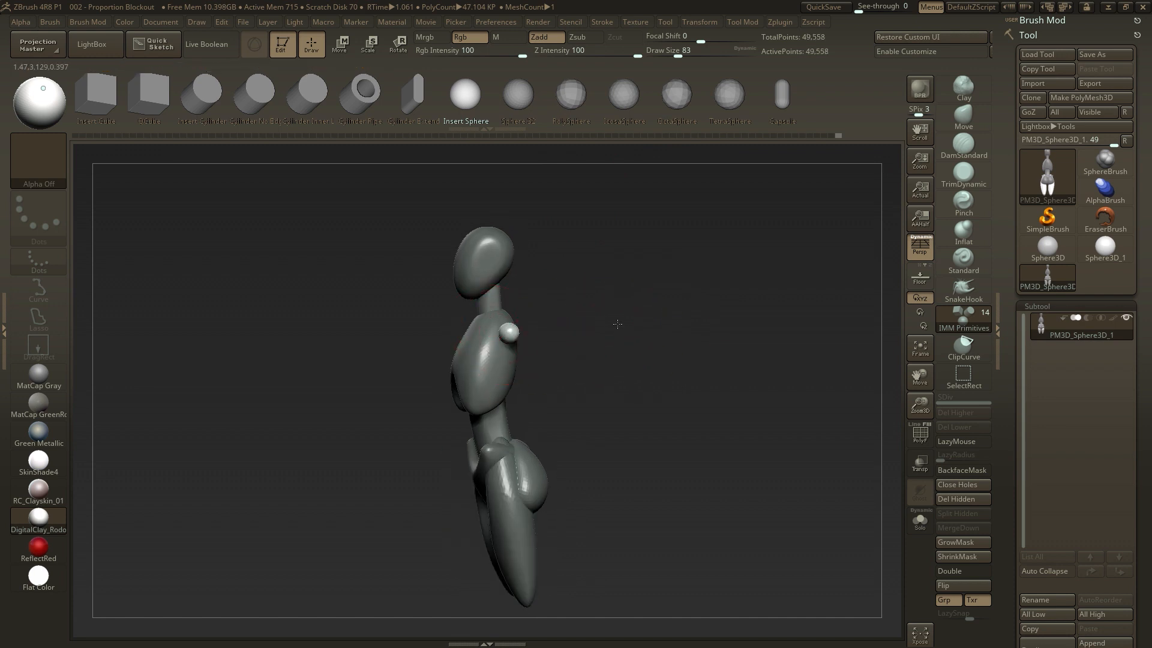
left_click_drag(618, 324, 547, 314)
Scale the shoulder spheres and place them at the ribcage's upper outer sides
key("w")
left_click_drag(620, 289, 537, 290)
left_click_drag(690, 307, 609, 301)
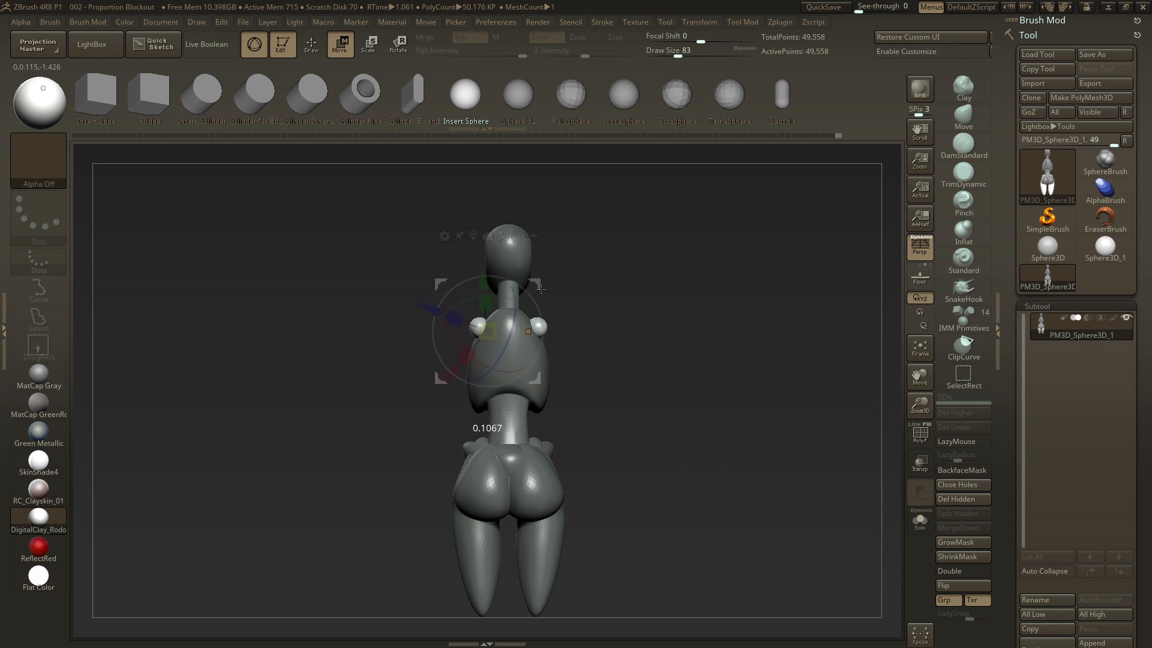
key("q")
mouse_move(551, 289)
left_mouse_down()
mouse_move(623, 337)
mouse_move(541, 322)
left_mouse_up()
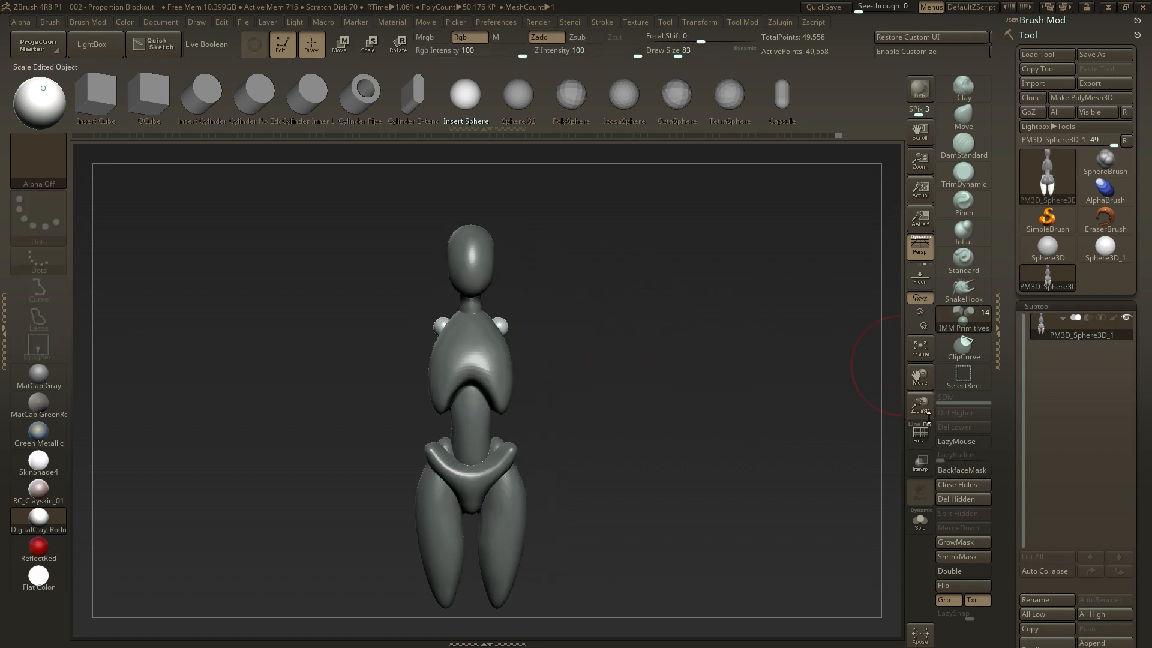
Enlarge the shoulder spheres and spread them outward in front view, with draw size 124
left_click_drag(929, 416, 928, 401)
key("w")
left_click_drag(502, 328, 528, 318)
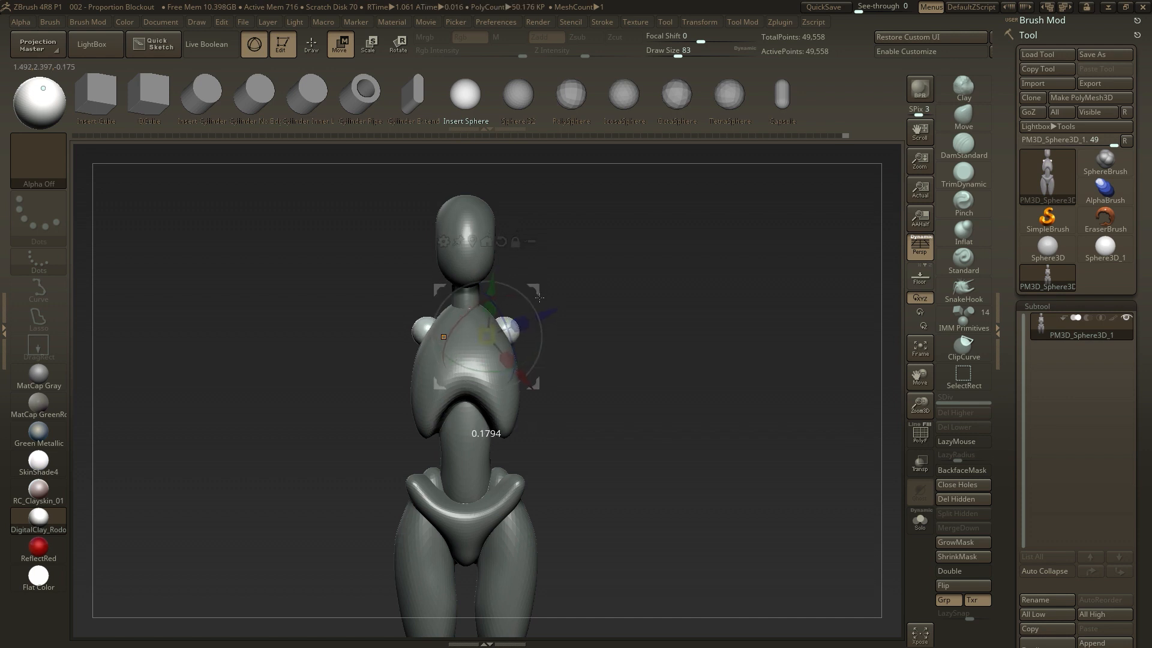
key("q")
mouse_move(704, 347)
left_mouse_down()
mouse_move(594, 376)
mouse_move(744, 384)
left_mouse_up()
left_click_drag(921, 415, 921, 398)
key("s")
left_click(581, 344)
mouse_move(605, 348)
left_mouse_down()
mouse_move(678, 388)
mouse_move(616, 380)
mouse_move(568, 325)
mouse_move(622, 315)
left_mouse_up()
left_click_drag(784, 384, 748, 382)
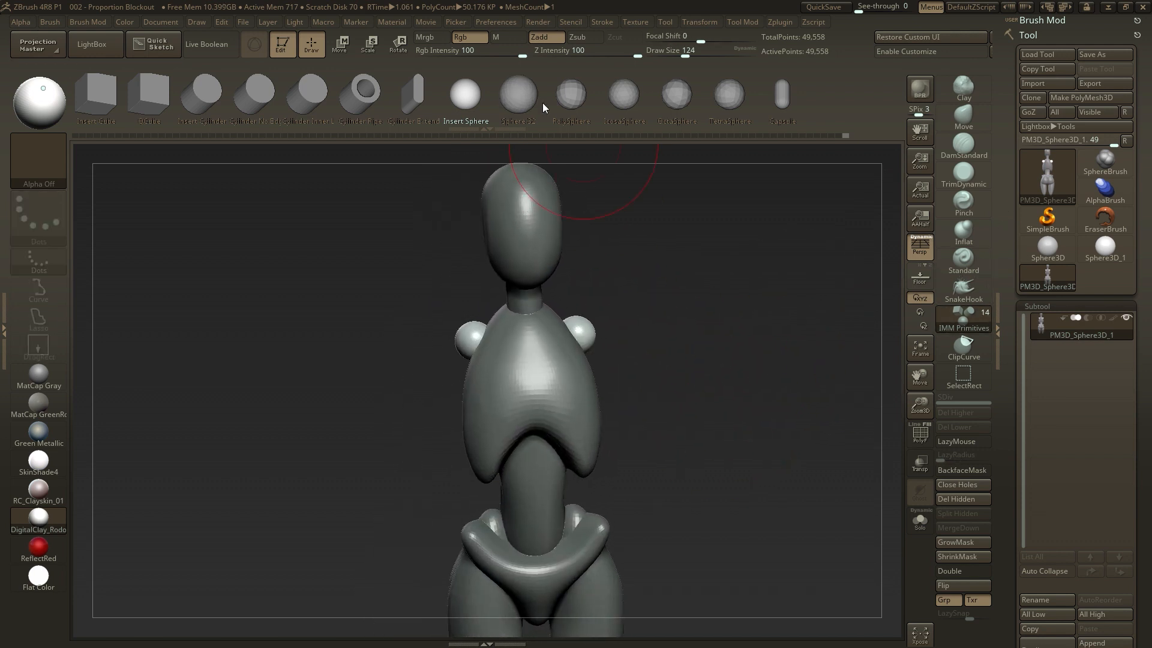
Insert a mirrored pair of small spheres below the neck and stretch them sideways into thin collarbones
left_click_drag(678, 316, 648, 319)
left_click_drag(544, 335, 551, 341)
left_click_drag(615, 304, 623, 296, "shift")
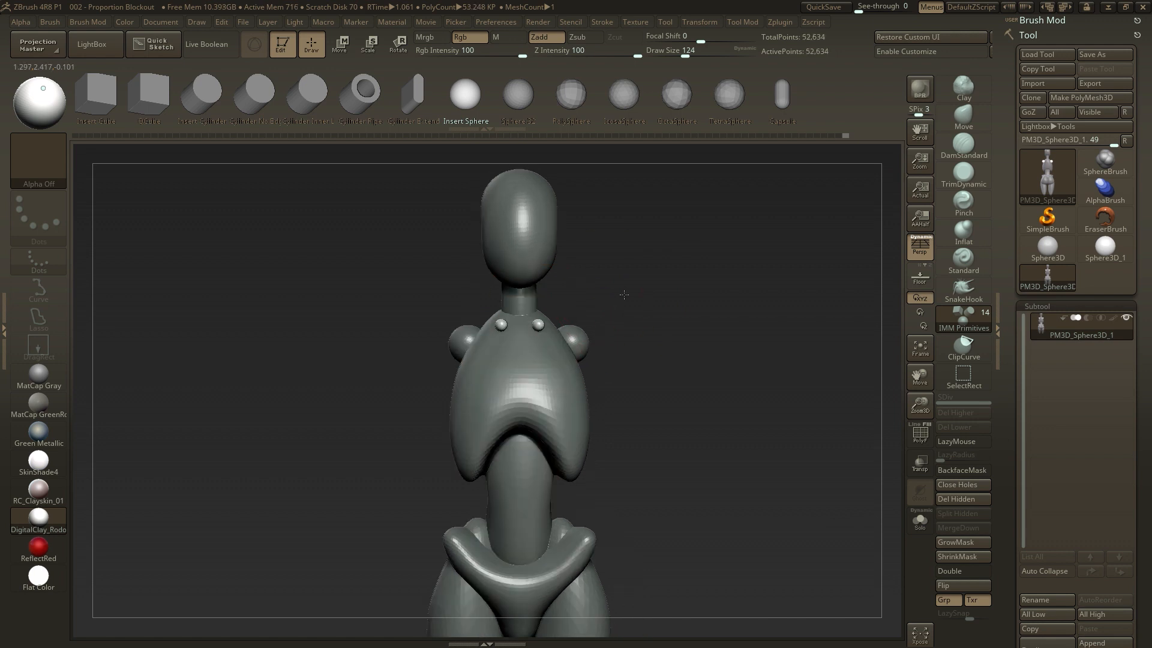
key("w")
left_click(552, 235)
left_click_drag(503, 323, 346, 325)
left_click_drag(418, 325, 408, 336)
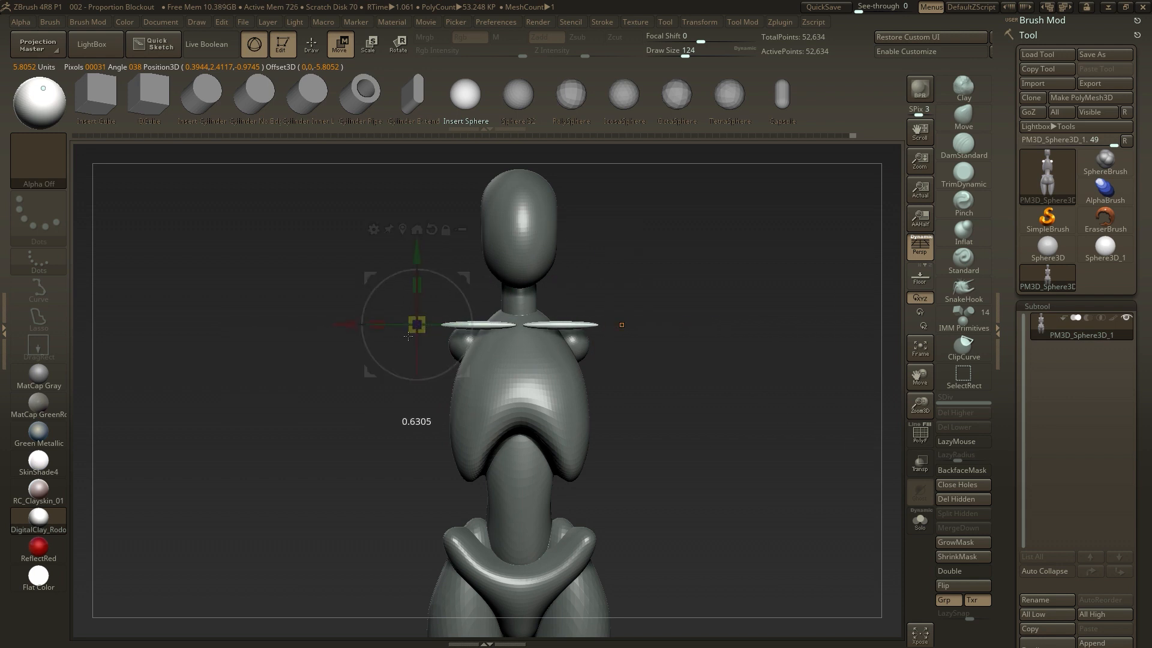
scroll(810, 398, "up", 3)
mouse_move(810, 398)
left_mouse_down()
mouse_move(669, 339)
mouse_move(658, 311)
mouse_move(464, 386)
mouse_move(528, 356)
left_mouse_up()
Bend the collarbones around the ribcage toward the shoulder spheres with the Move brush at draw size 83
key("q")
left_click_drag(720, 336, 882, 250)
left_click(964, 118)
left_click_drag(840, 282, 822, 246)
key("s")
left_click_drag(437, 337, 430, 337)
left_click_drag(465, 353, 527, 329)
mouse_move(749, 312)
left_mouse_down()
mouse_move(689, 306)
mouse_move(708, 304)
mouse_move(630, 366)
left_mouse_up()
key("bracketright")
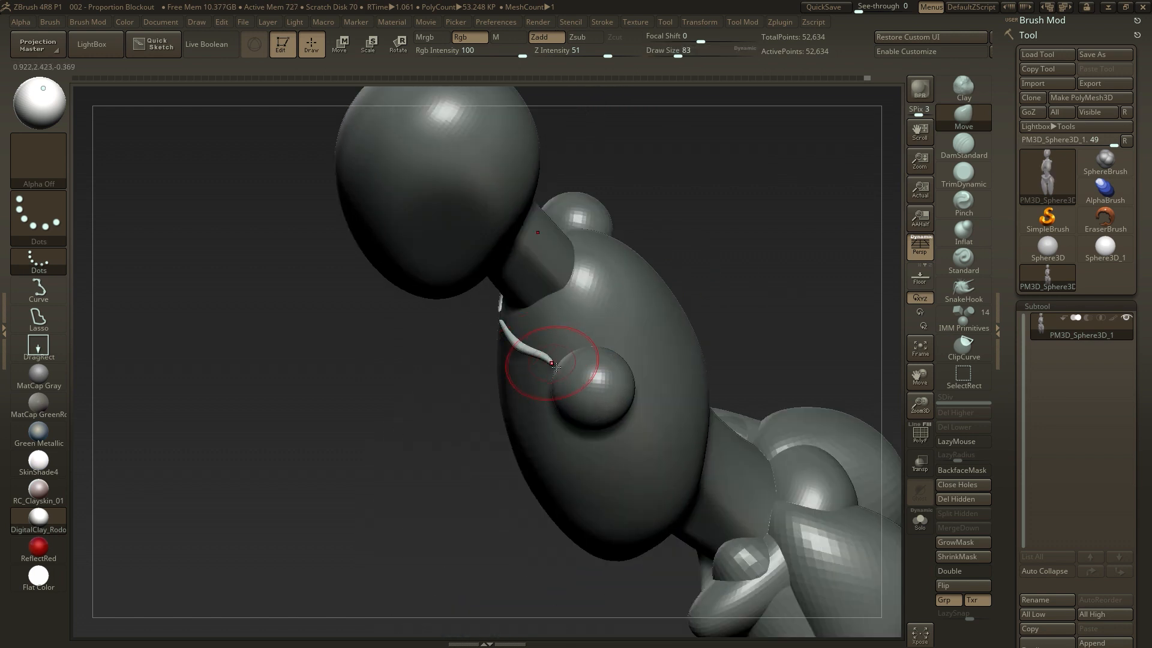
Refine the collarbones' curve in front view with the Move brush at draw size 41
left_click_drag(555, 366, 530, 366, "shift")
mouse_move(536, 363)
right_mouse_down()
mouse_move(474, 384)
mouse_move(516, 366)
right_mouse_up()
key("s")
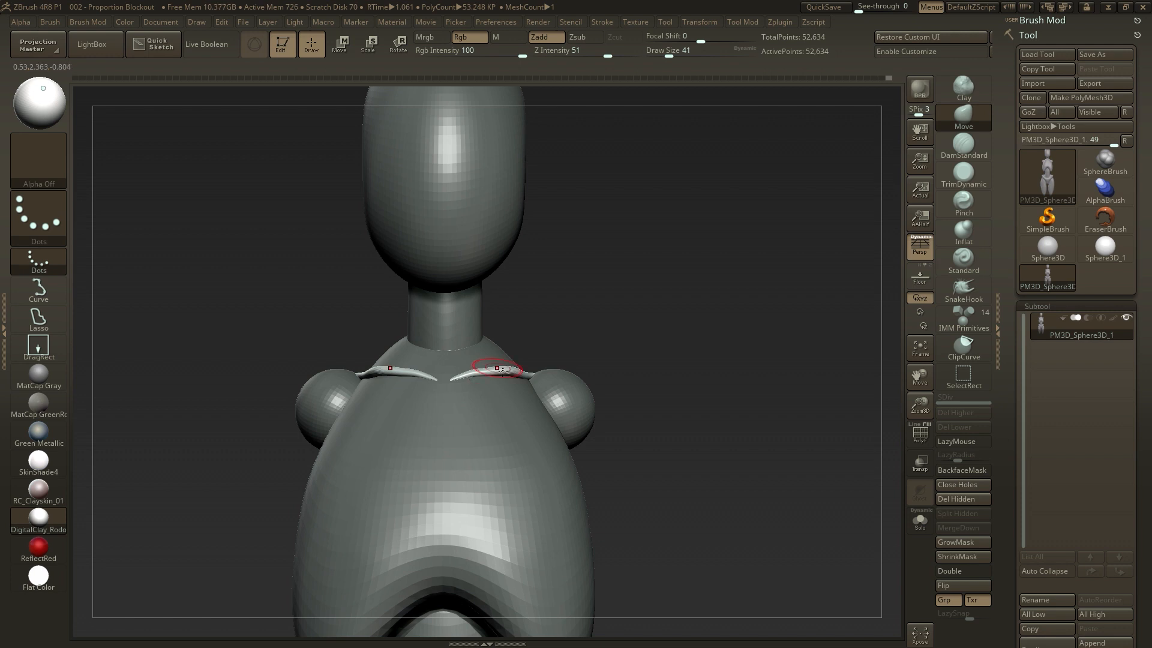
mouse_move(619, 358)
left_mouse_down()
mouse_move(686, 344)
mouse_move(666, 405)
left_mouse_up()
mouse_move(567, 343)
right_mouse_down("shift")
mouse_move(462, 366)
mouse_move(474, 423)
mouse_move(519, 360)
right_mouse_up("shift")
Mask all but the head, split it into a separate subtool and hide it
key("w")
left_click_drag(486, 146, 487, 325, "ctrl")
left_click(677, 321)
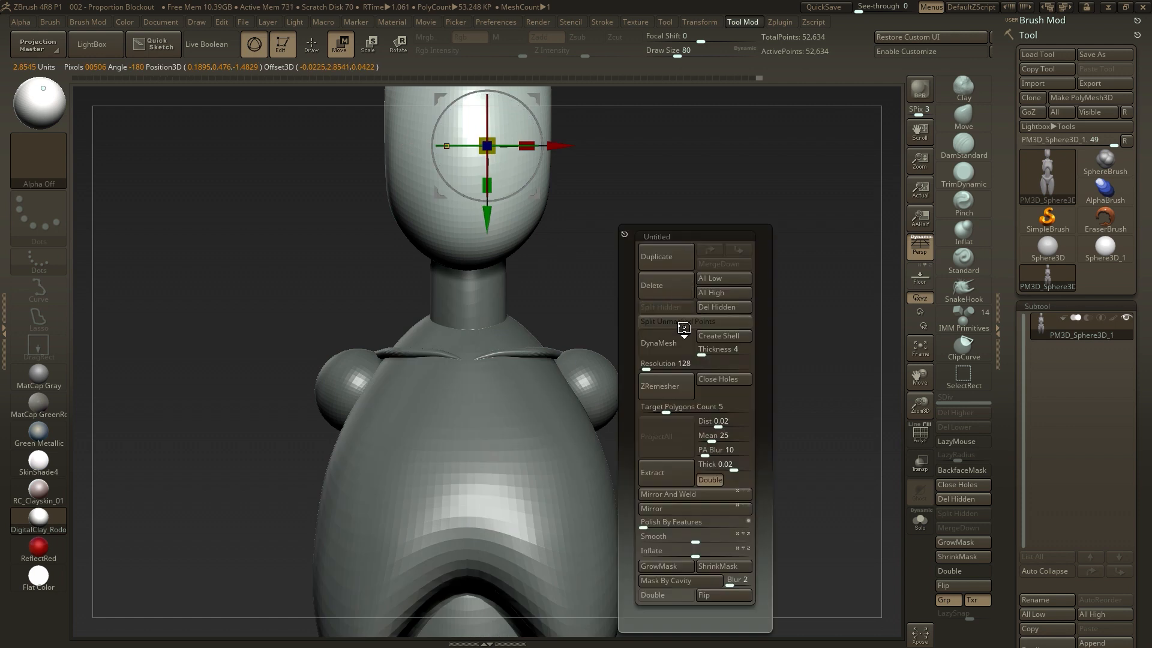
left_click(1128, 348)
left_click_drag(753, 270, 760, 508)
Mask all but the collarbones and curve them from above with the Move brush at draw size 136 to 145
key("q")
key("s")
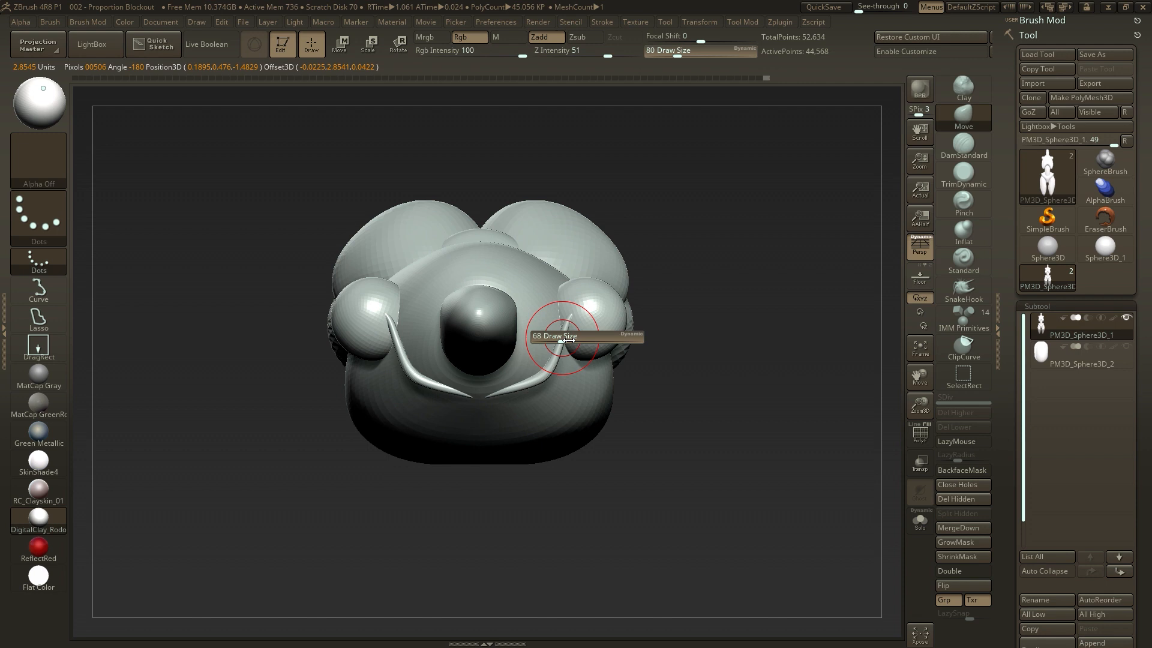
key("ctrl+a")
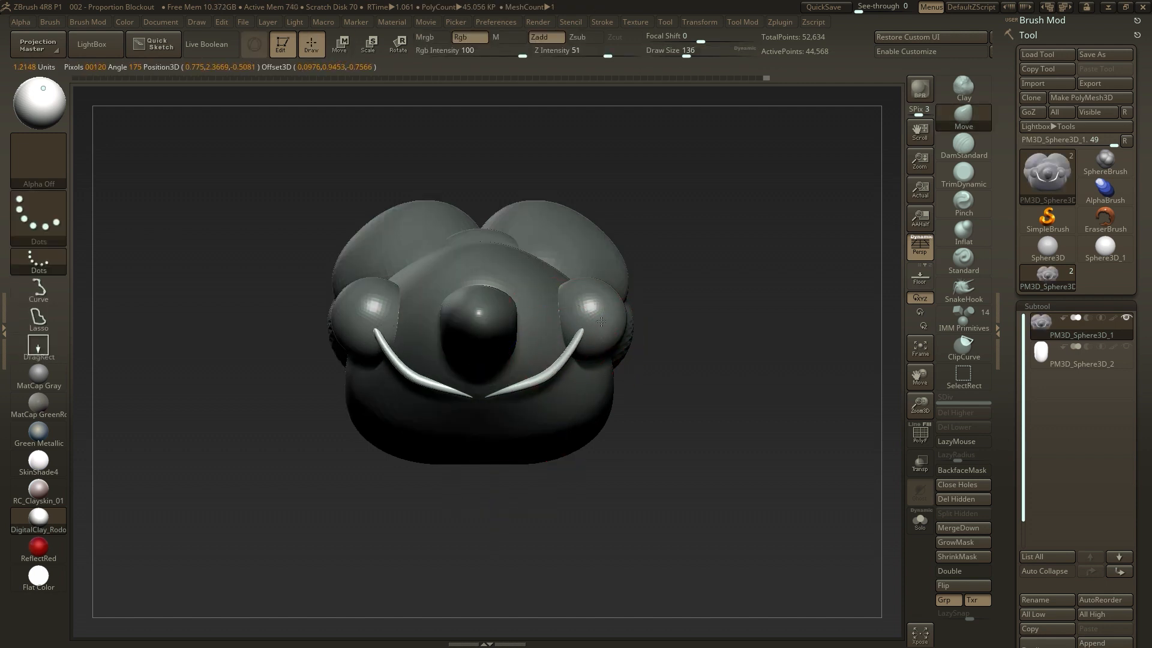
mouse_move(717, 399)
left_mouse_down()
mouse_move(738, 339)
mouse_move(672, 331)
left_mouse_up()
key("s")
mouse_move(551, 330)
left_mouse_down()
mouse_move(528, 300)
mouse_move(488, 283)
mouse_move(661, 314)
mouse_move(567, 305)
mouse_move(707, 226)
mouse_move(649, 284)
mouse_move(607, 392)
left_mouse_up()
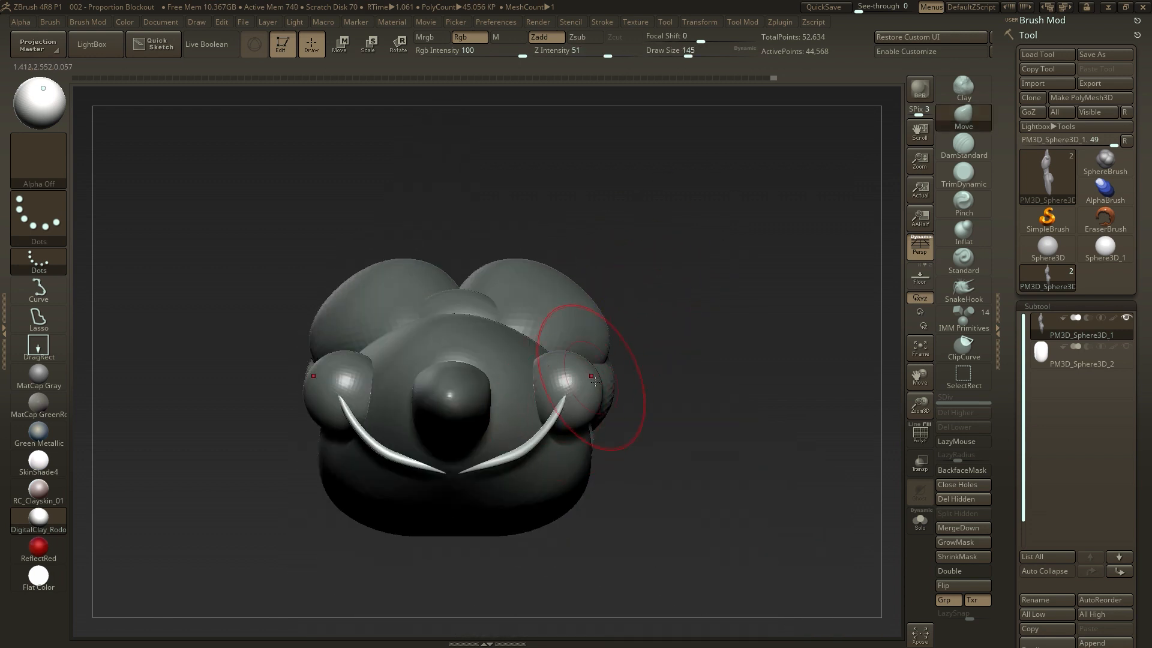
Insert a mirrored pair of spheres on the upper back for the shoulder blades and scale them down
mouse_move(710, 400)
left_mouse_down()
mouse_move(441, 300)
mouse_move(322, 302)
mouse_move(322, 285)
left_mouse_up()
left_click(965, 319)
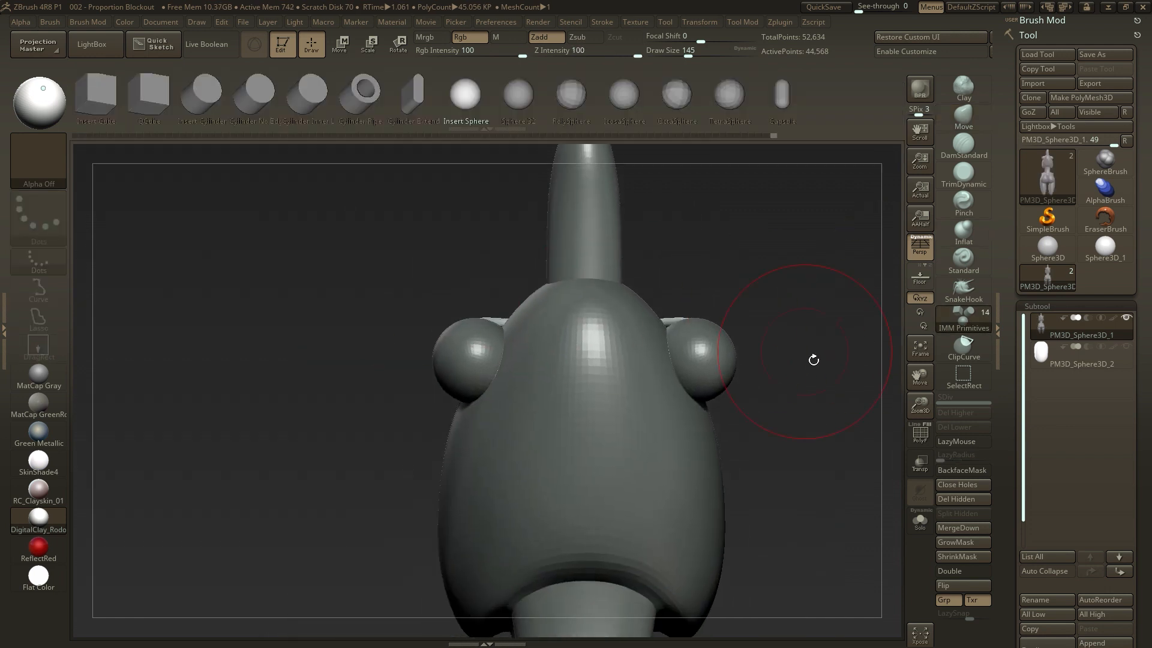
left_click_drag(522, 390, 514, 468)
key("w")
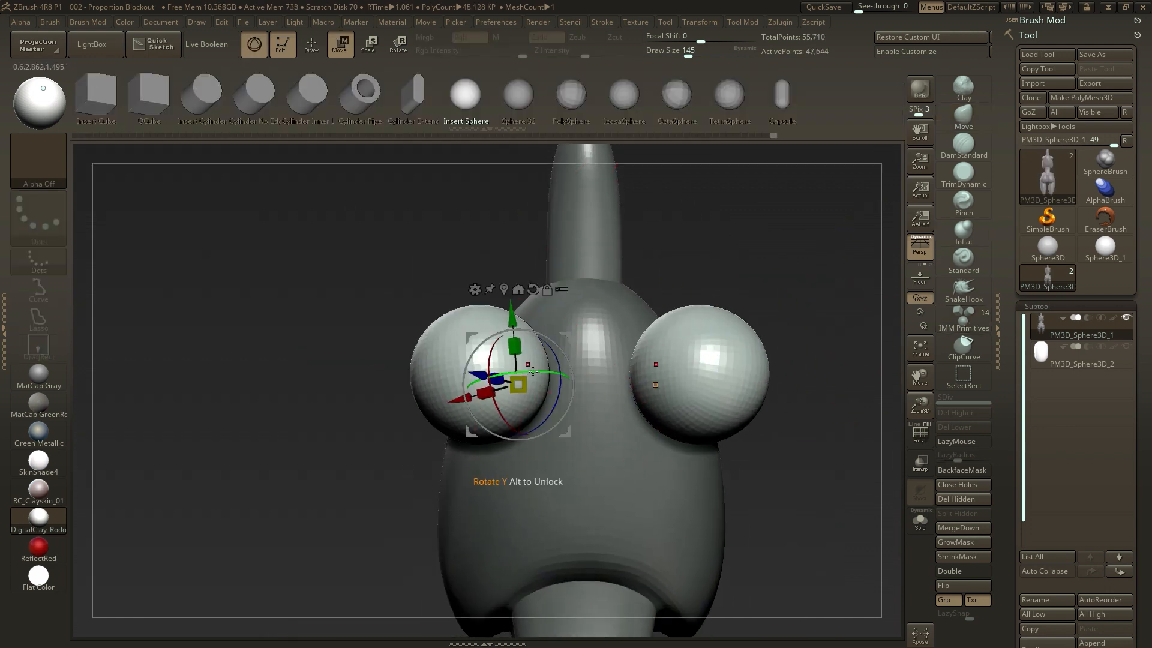
key("q")
key("w")
left_click_drag(566, 338, 613, 347, "ctrl")
left_click_drag(566, 393, 563, 411)
left_click_drag(774, 336, 829, 293)
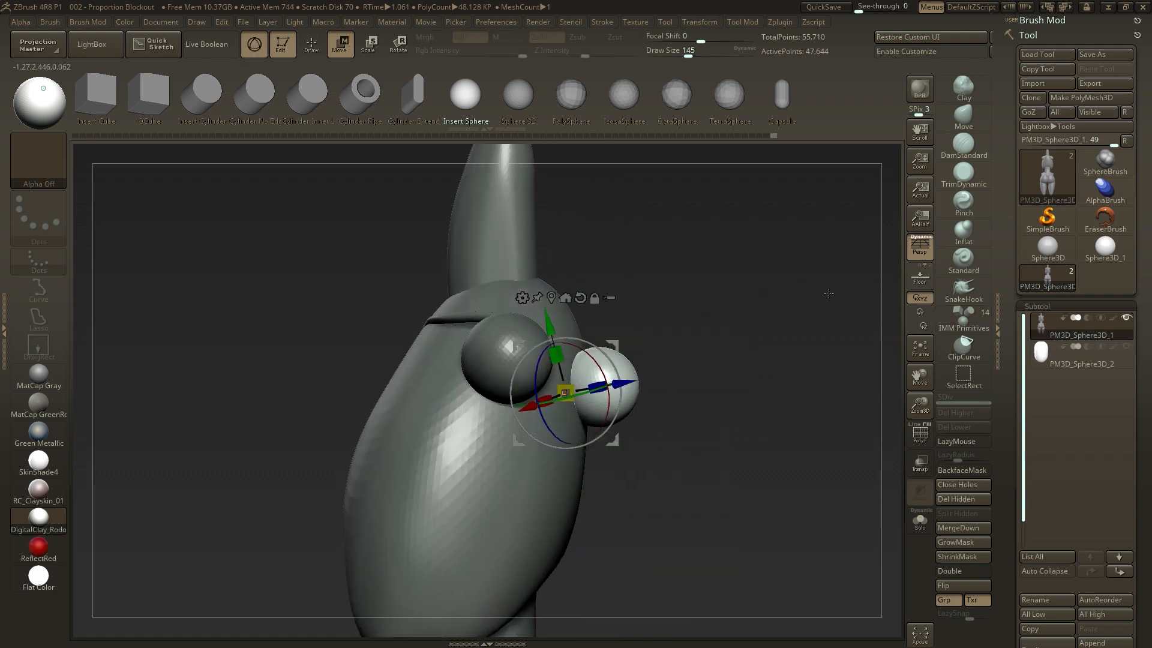
Realign the transform gizmo and flatten the shoulder blade spheres into thin discs behind the ribcage
left_click(583, 298, "alt")
left_click(552, 298, "alt")
left_click_drag(559, 387, 609, 387)
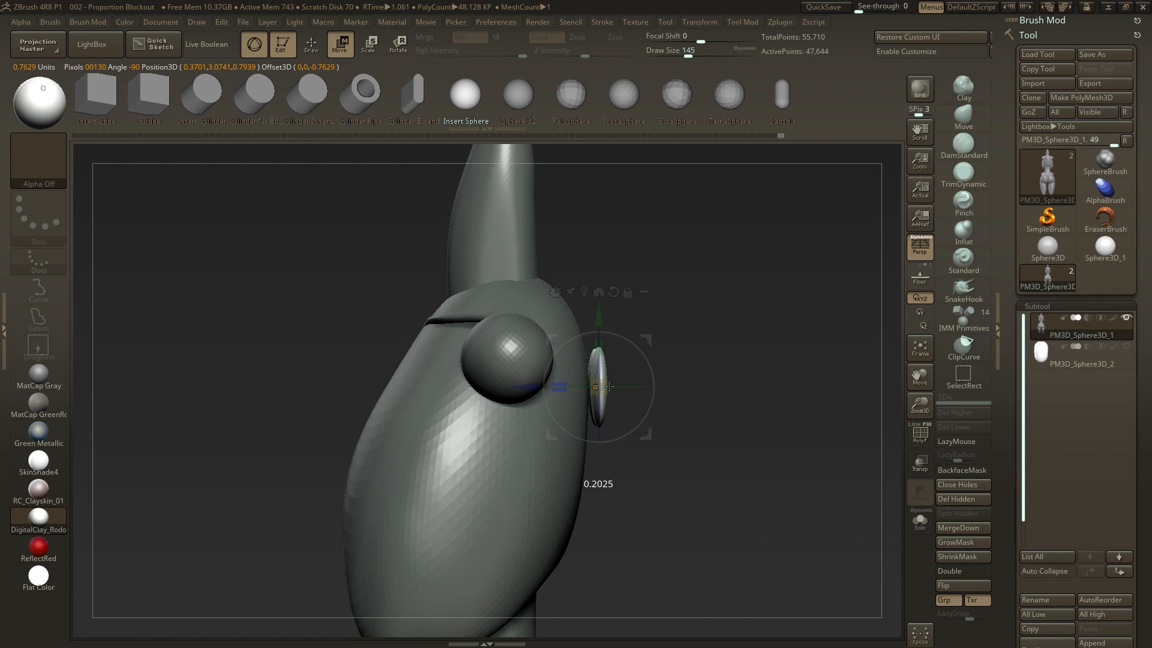
key("q")
mouse_move(720, 366)
left_mouse_down("shift")
mouse_move(615, 360)
mouse_move(611, 329)
left_mouse_up("shift")
key("w")
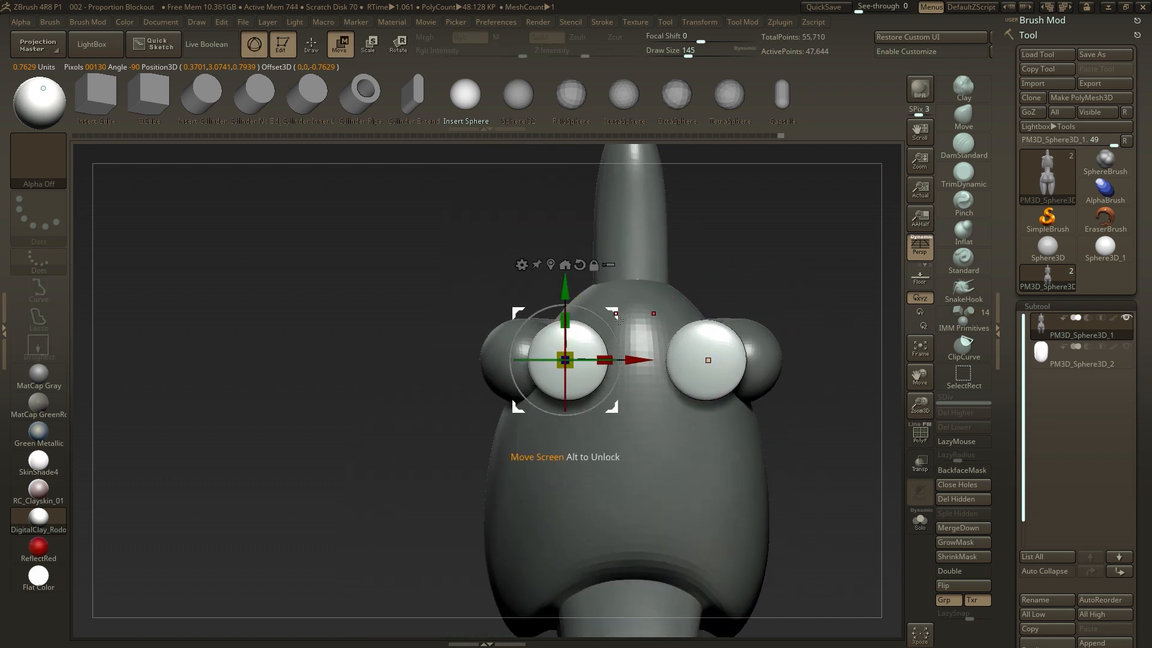
Pull the discs into triangular shoulder blades with the Move brush, lengthening their lower tips and widening their outer corners
key("q")
left_click(984, 270)
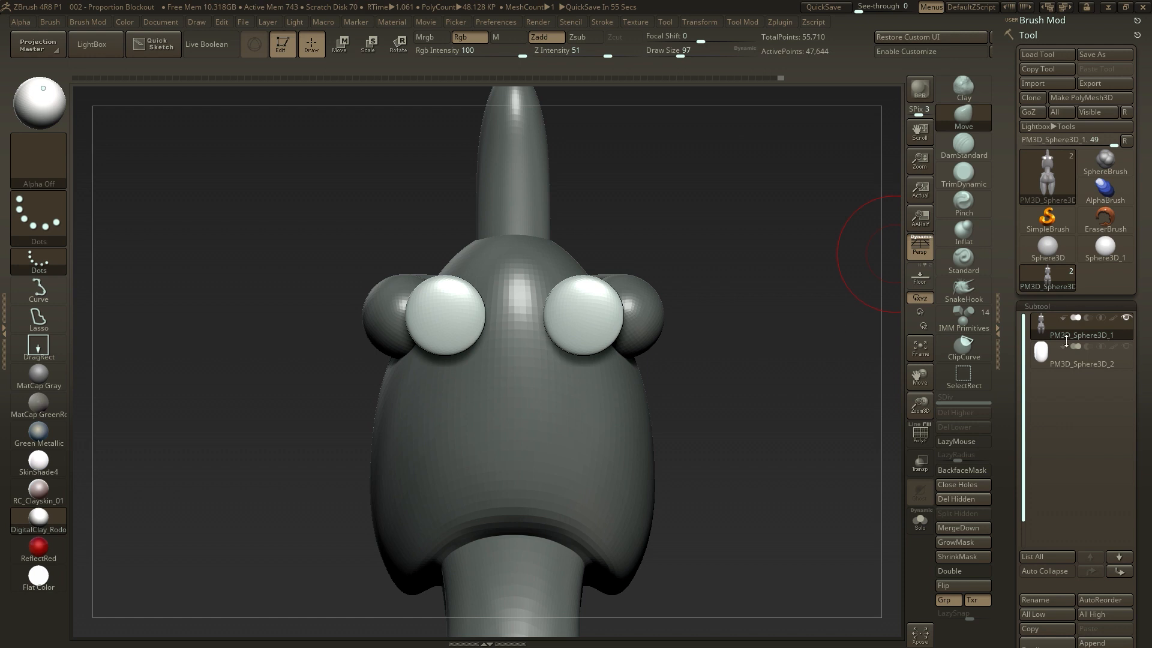
left_click_drag(782, 334, 612, 314)
key("]")
left_click_drag(580, 358, 580, 432)
mouse_move(580, 300)
left_mouse_down()
mouse_move(559, 303)
mouse_move(599, 299)
left_mouse_up()
mouse_move(603, 287)
left_mouse_down()
mouse_move(649, 280)
mouse_move(645, 294)
left_mouse_up()
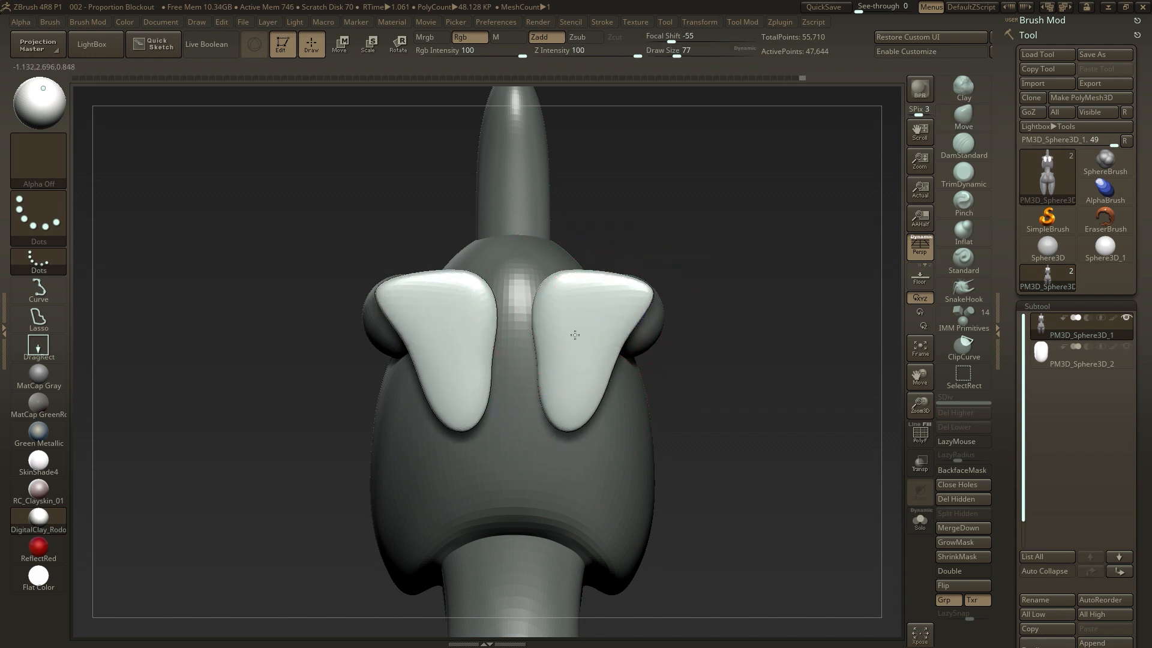
Rotate the shoulder blades and move them in against the back of the ribcage
key("b")
key("m")
key("v")
mouse_move(592, 373)
right_mouse_down()
mouse_move(645, 288)
mouse_move(615, 311)
mouse_move(618, 240)
right_mouse_up()
key("w")
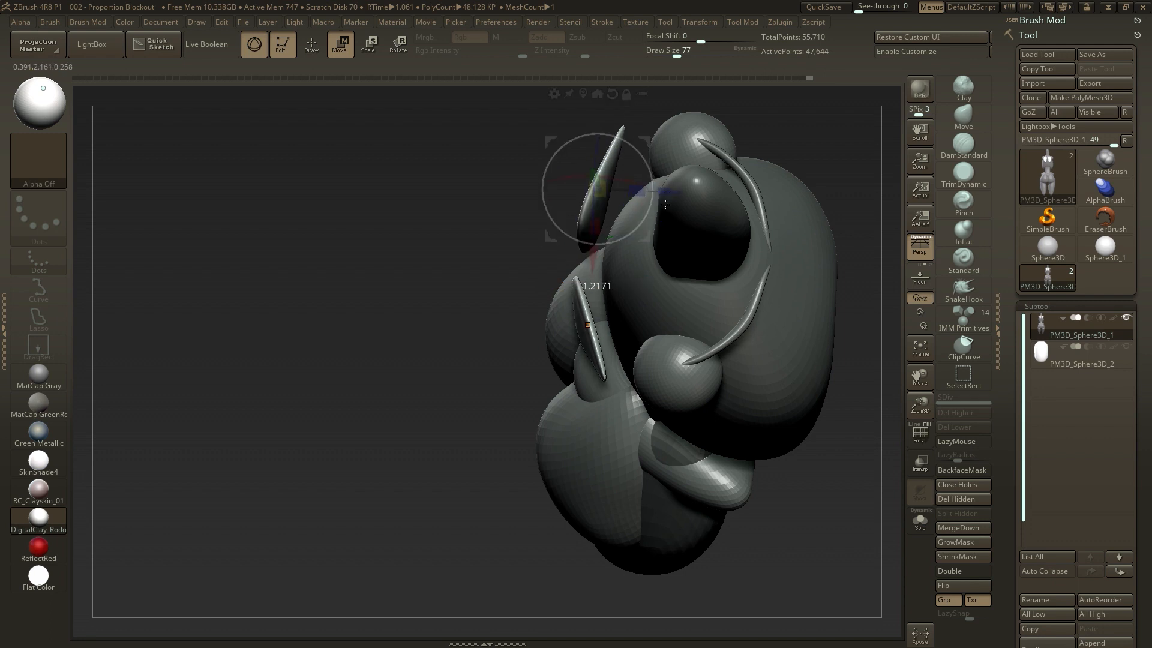
left_click_drag(663, 217, 705, 208)
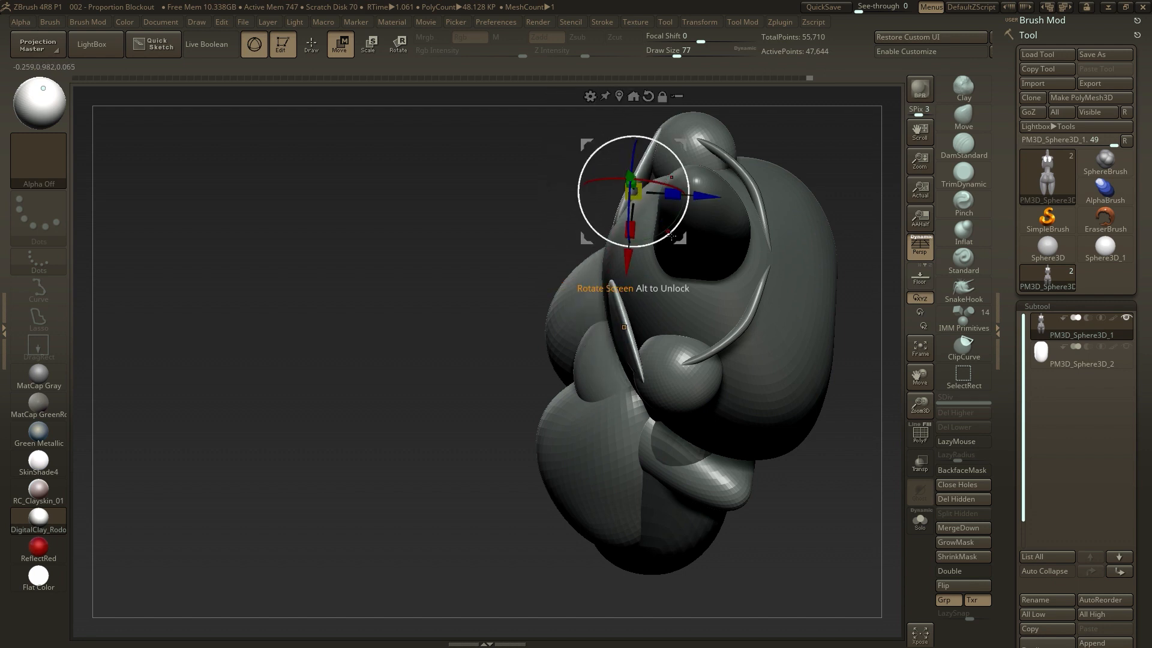
key("q")
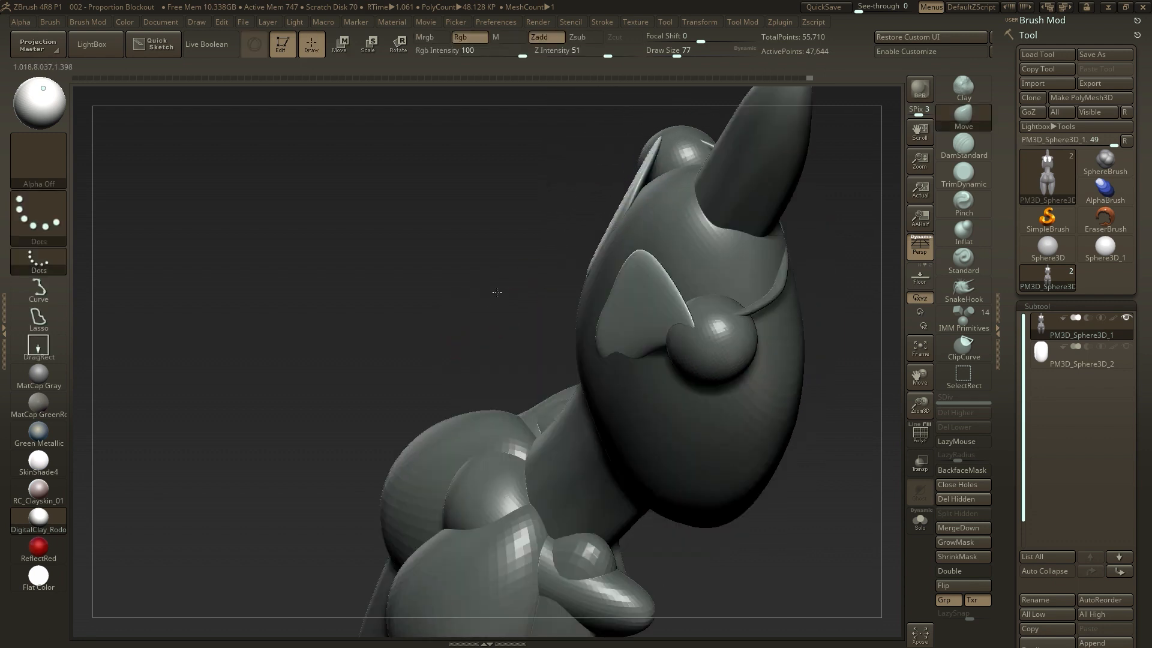
Wrap the shoulder blades around the ribcage and refine their outline with the Move brush at draw size 112
mouse_move(497, 292)
left_mouse_down("shift")
mouse_move(632, 248)
mouse_move(632, 264)
left_mouse_up("shift")
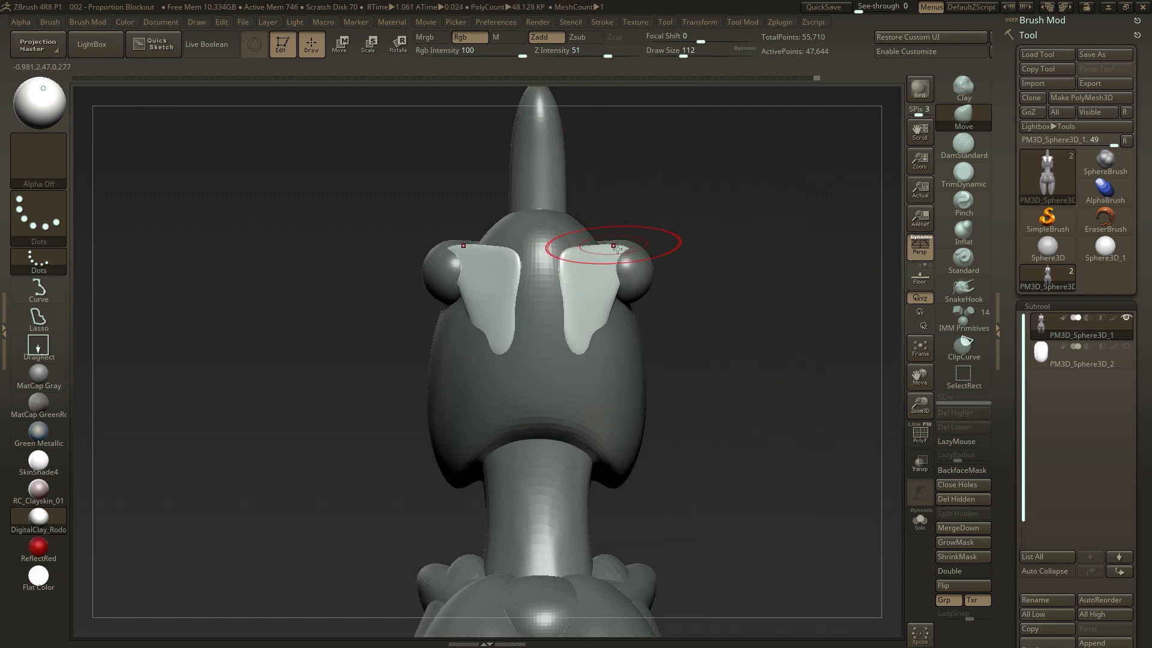
mouse_move(660, 333)
left_mouse_down()
mouse_move(663, 316)
mouse_move(602, 333)
left_mouse_up()
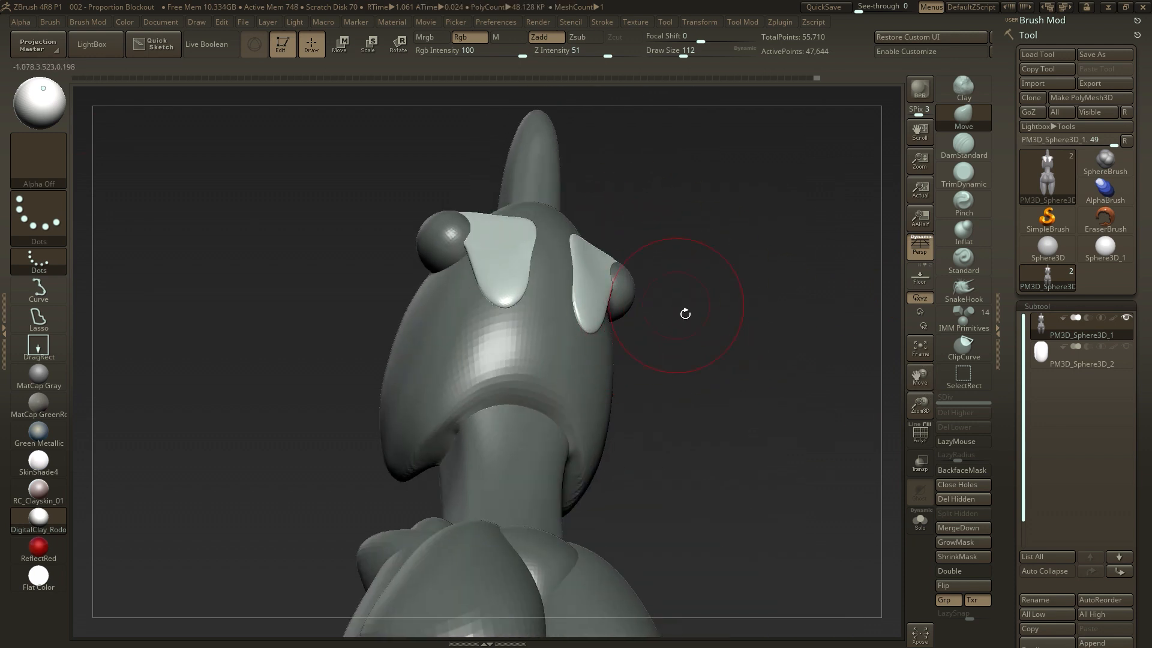
left_click_drag(685, 313, 660, 334)
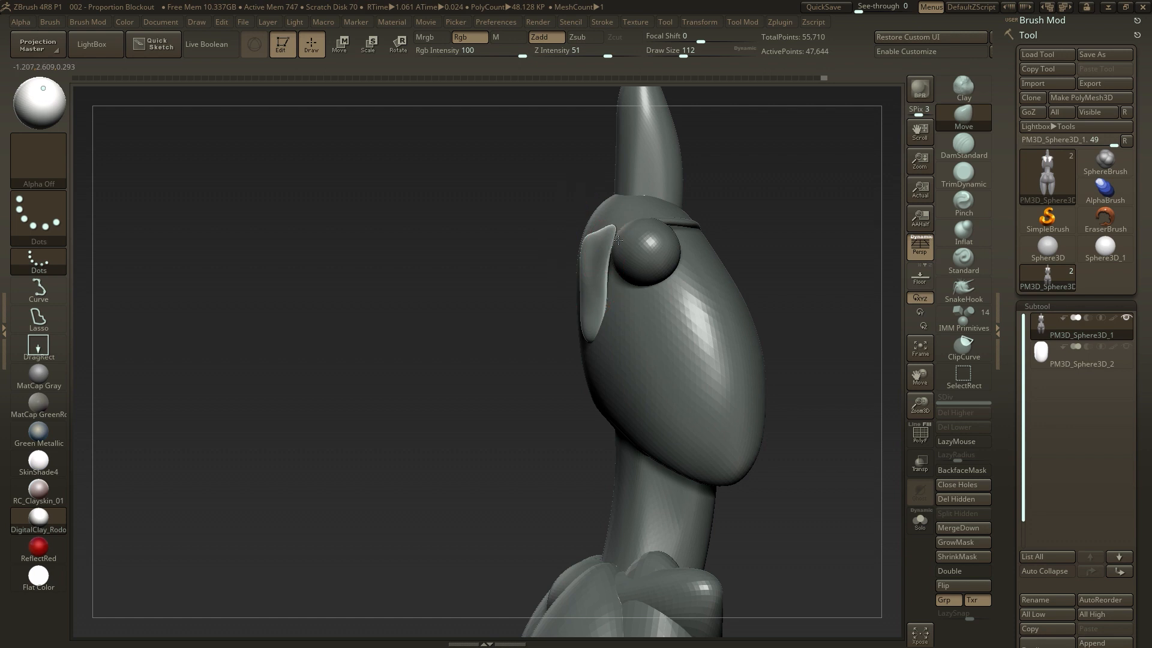
left_click_drag(618, 240, 548, 298, "shift")
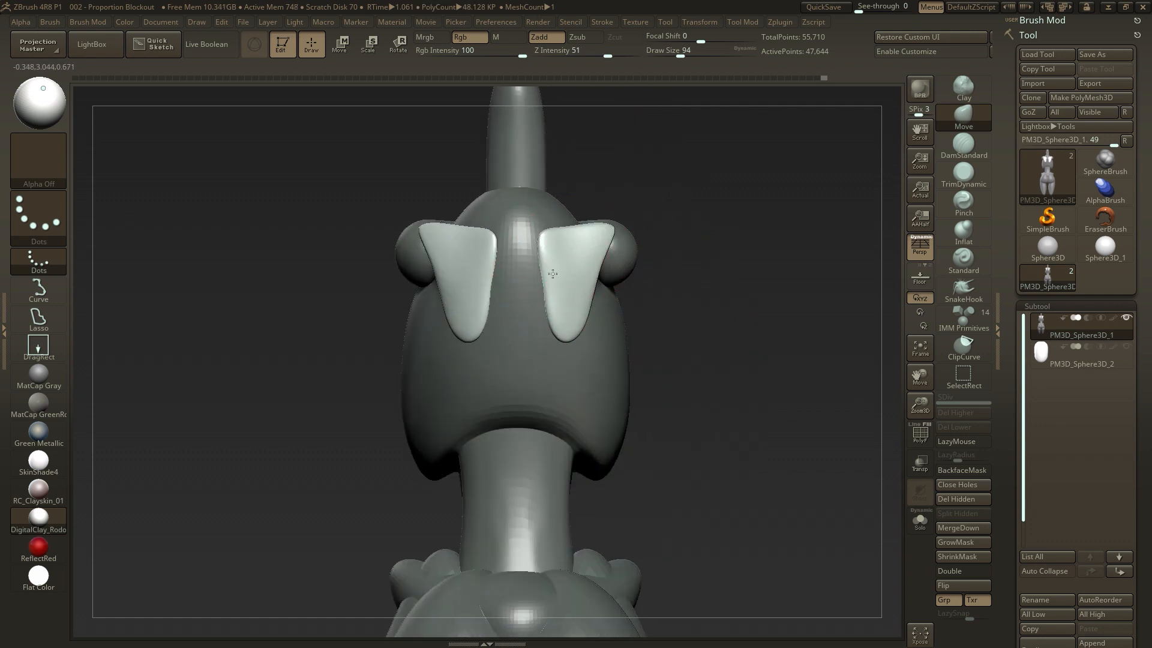
Thicken the shoulder blades with the Inflat brush at draw size 177
mouse_move(744, 297)
left_mouse_down()
mouse_move(754, 282)
mouse_move(527, 318)
mouse_move(704, 343)
mouse_move(518, 329)
left_mouse_up()
key("b")
key("i")
key("n")
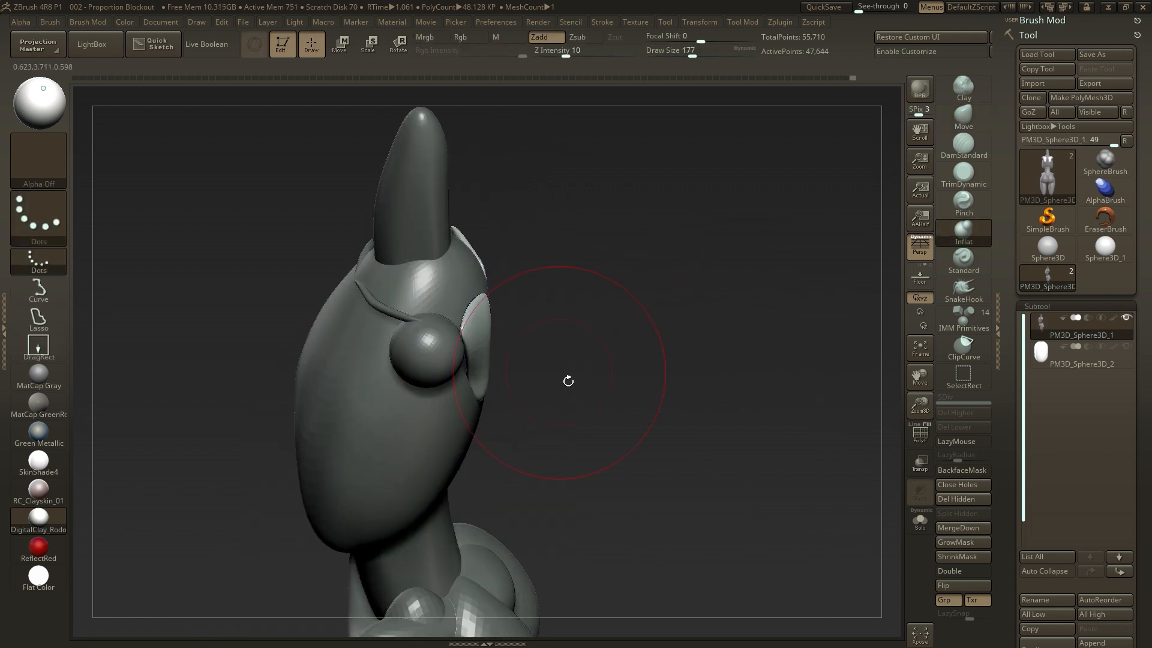
left_click_drag(568, 381, 505, 346)
Pull the shoulder blades' lower tips outward from the ribcage with the Move brush
key("b")
key("m")
key("v")
key("s")
left_click_drag(486, 402, 523, 399)
left_click_drag(708, 384, 603, 262)
key("w")
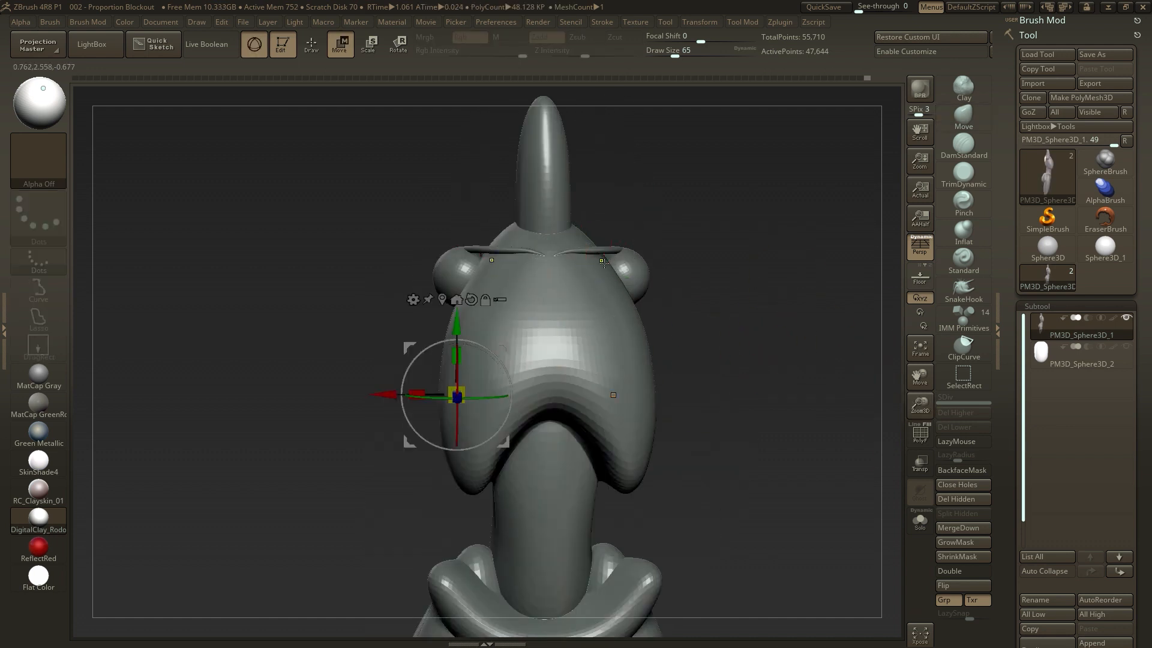
key("q")
Merge the body subtool down with the head subtool and frame the whole figure
left_click(954, 234)
mouse_move(823, 232)
left_mouse_down()
mouse_move(887, 462)
mouse_move(730, 396)
mouse_move(822, 396)
mouse_move(741, 397)
mouse_move(774, 387)
mouse_move(711, 372)
mouse_move(858, 428)
mouse_move(826, 428)
mouse_move(866, 418)
left_mouse_up()
left_click(959, 527)
key("f")
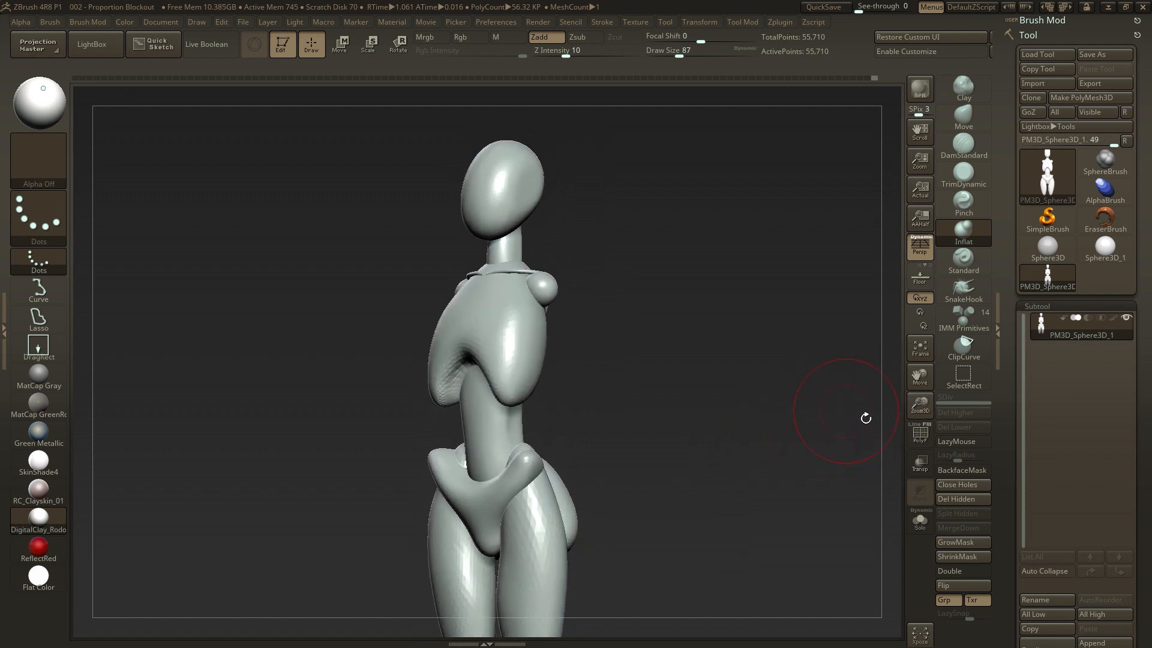
Insert a mirrored pair of spheres beside the shoulders and centre the gizmo on them
left_click(944, 325)
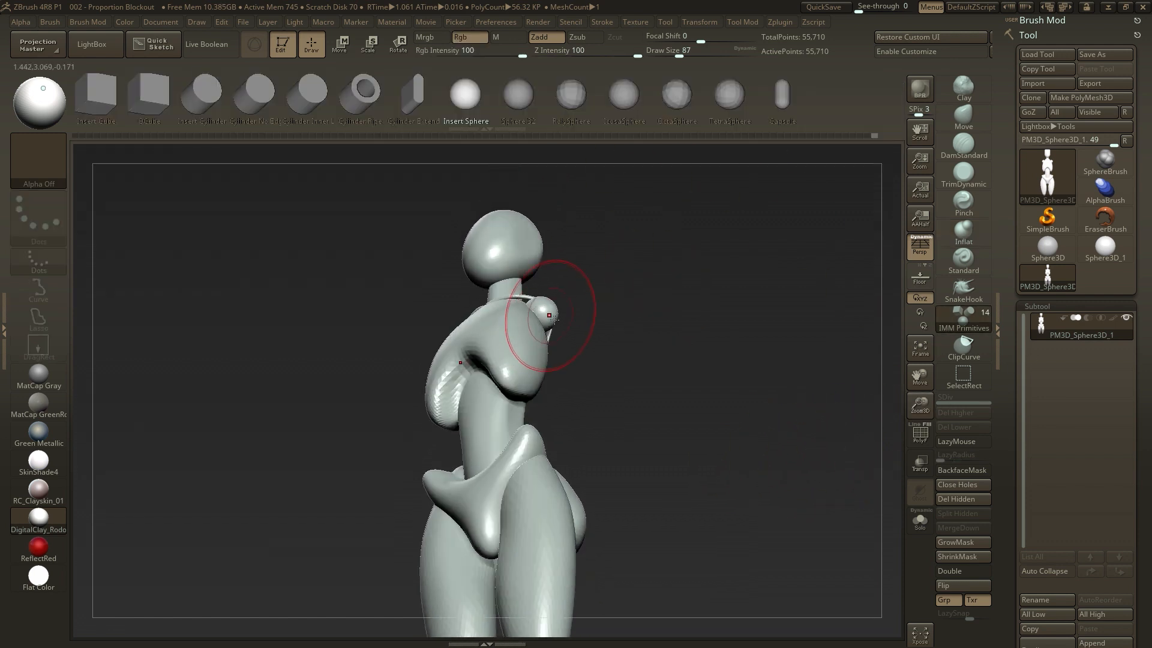
left_click_drag(553, 318, 561, 327)
left_click_drag(636, 360, 680, 373, "shift")
key("w")
left_click(565, 220)
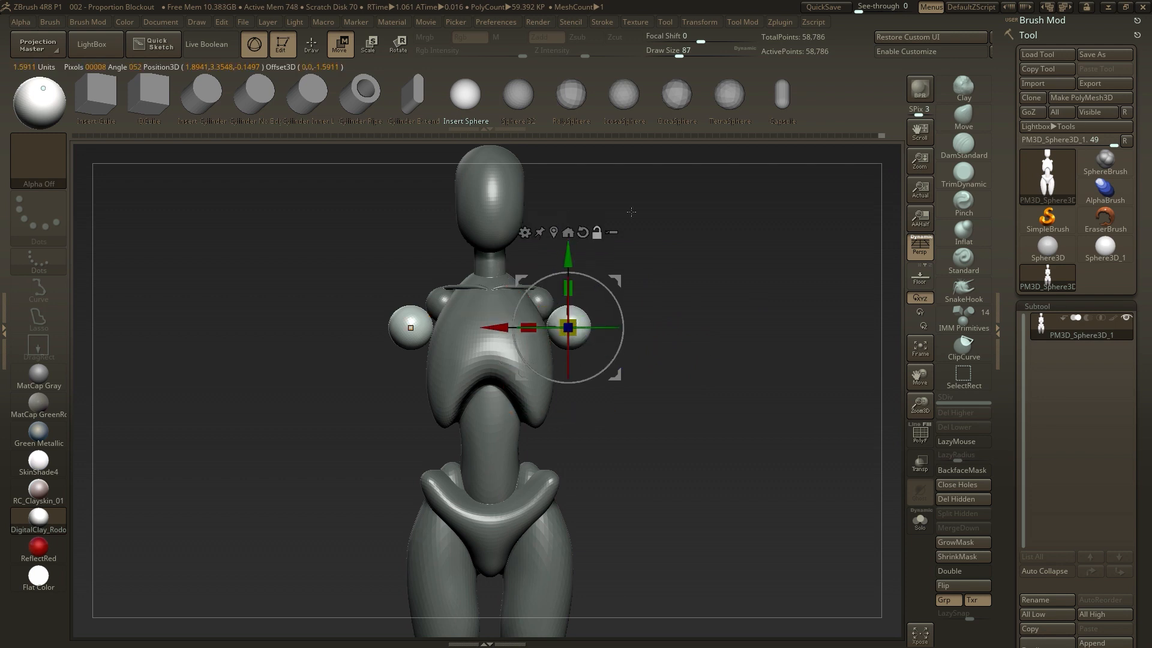
Narrow and stretch the inserted spheres into long upper arms hanging from the shoulders
left_click_drag(576, 292, 571, 330)
key("ctrl+z")
left_click_drag(684, 288, 654, 277)
left_click(556, 236, "alt")
left_click_drag(583, 286, 607, 335)
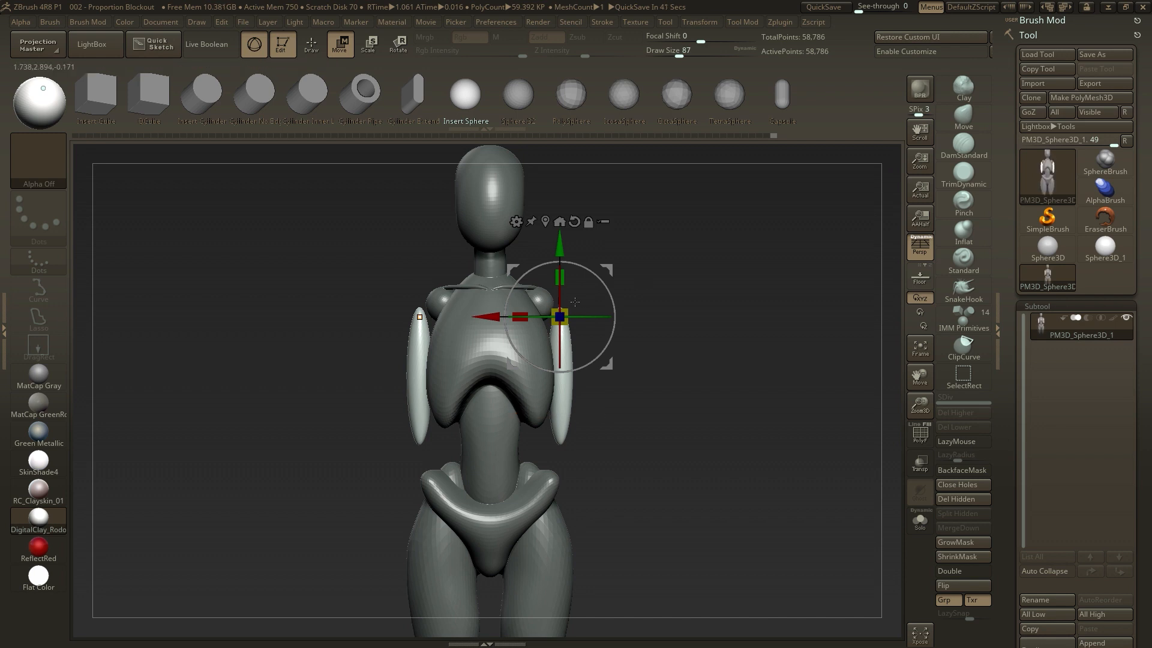
left_click_drag(603, 362, 622, 271)
Turn off perspective and align the upper arms with the shoulder joints in side and front views
left_click_drag(698, 359, 618, 324)
left_click_drag(698, 301, 654, 321, "alt")
key("p")
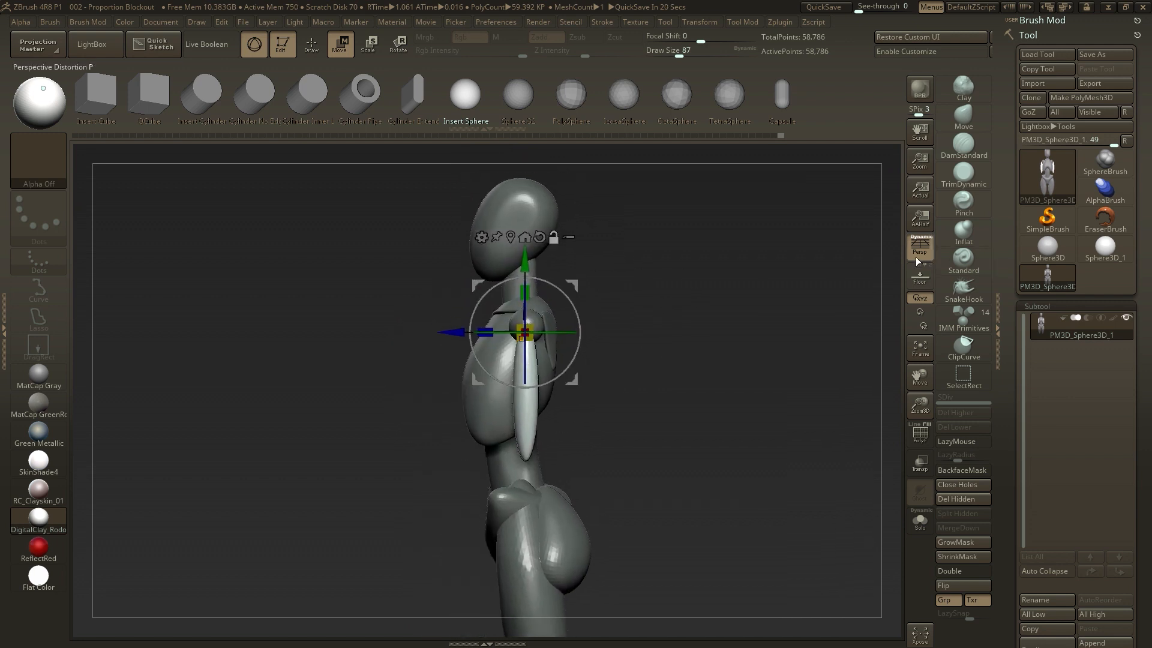
left_click_drag(526, 338, 537, 345)
left_click_drag(615, 352, 674, 360, "shift")
left_click_drag(575, 292, 574, 296)
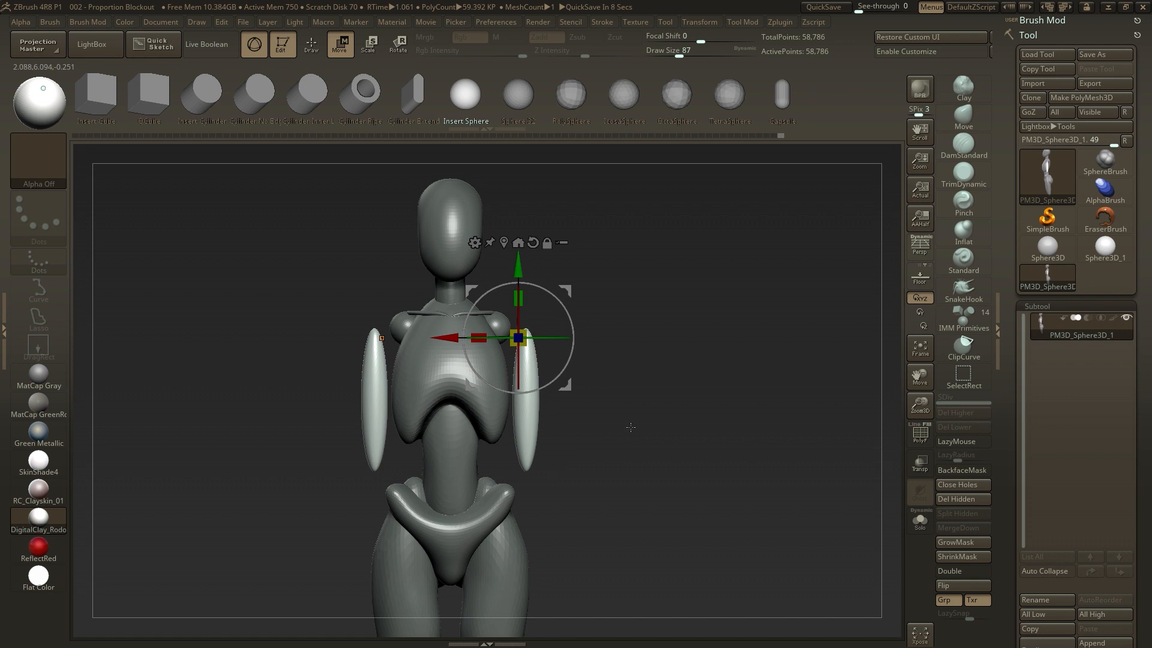
Thicken the upper arms slightly with the Inflat brush at draw size 172
key("q")
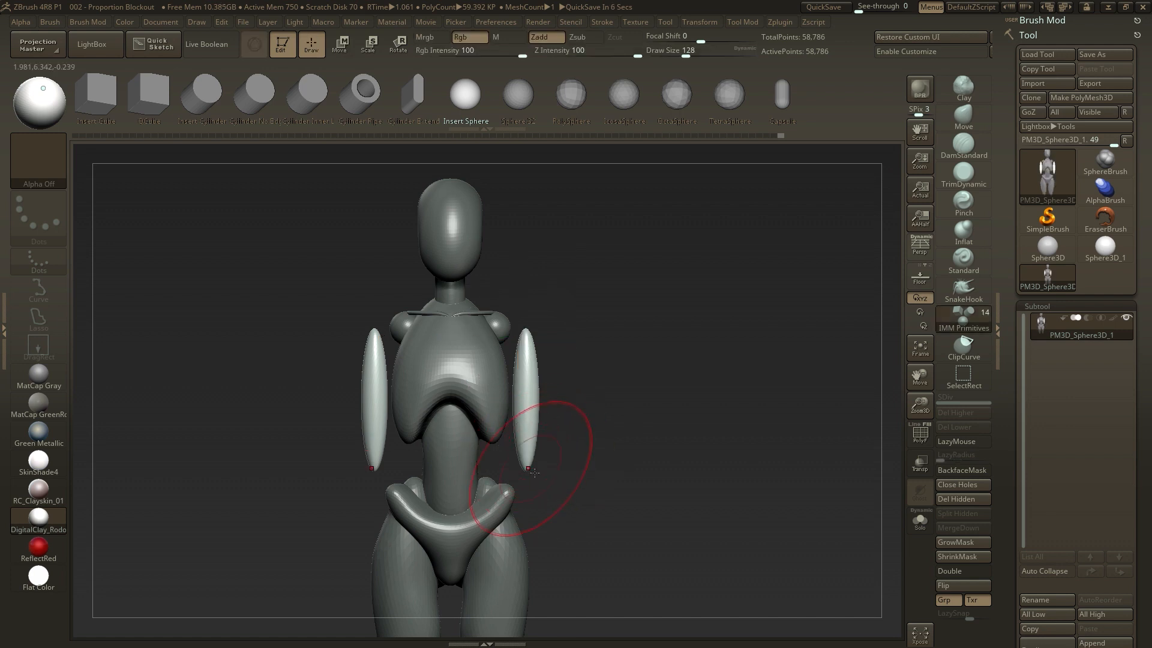
left_click_drag(769, 356, 742, 389)
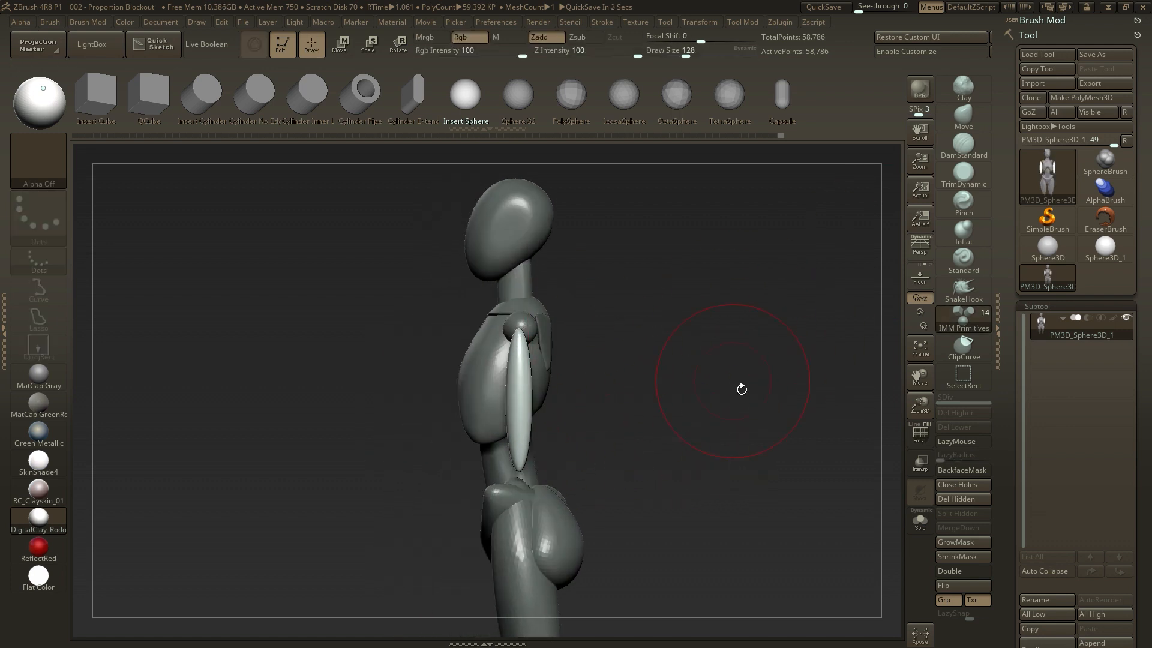
left_click(963, 231)
left_click_drag(678, 330, 728, 338, "shift")
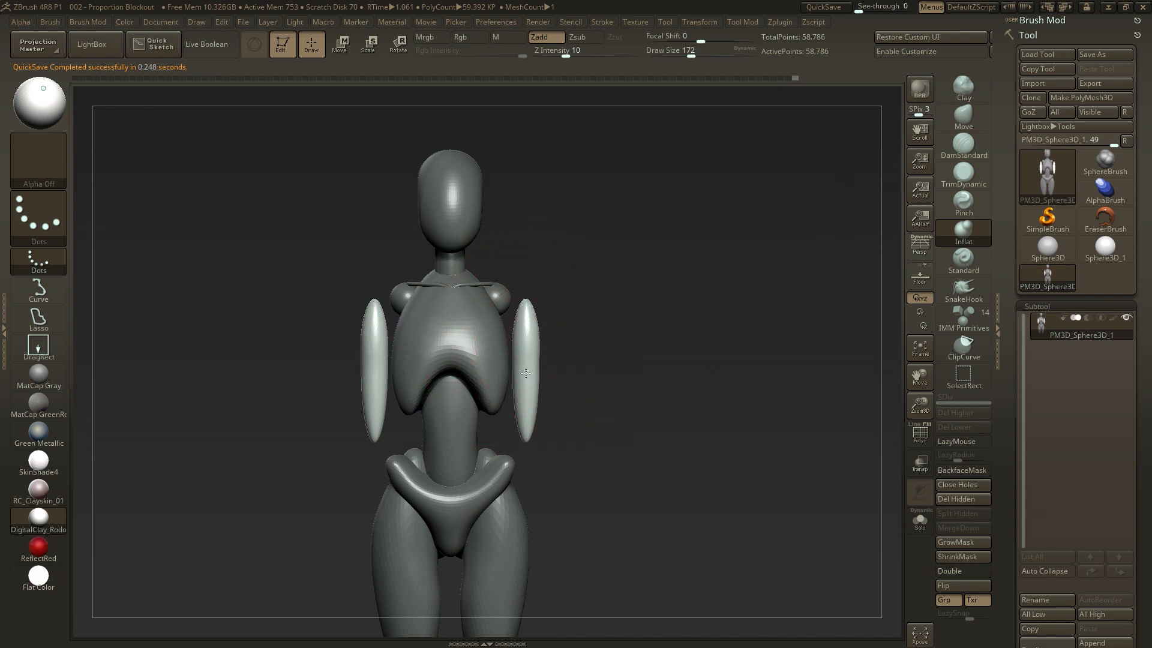
Duplicate the upper arms downward as forearms and scale and reposition the full arms beside the shoulders
key("w")
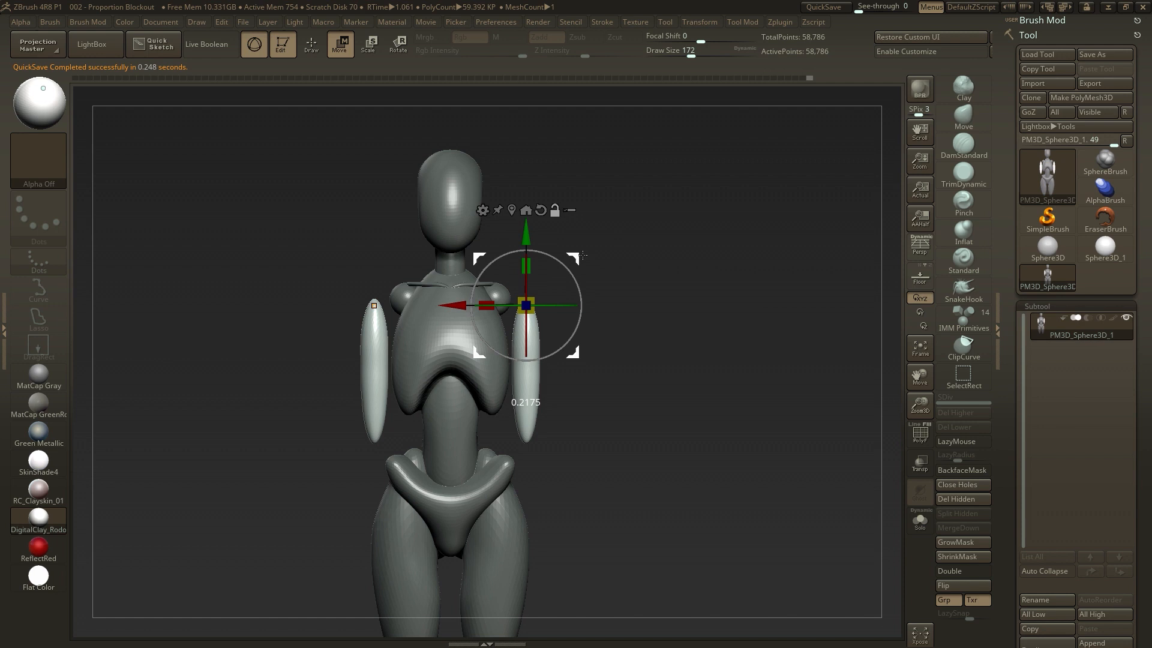
left_click_drag(527, 234, 526, 371, "ctrl")
left_click_drag(804, 390, 769, 361, "alt")
left_click_drag(531, 300, 471, 453, "ctrl")
left_click(517, 205)
left_click_drag(457, 284, 458, 284)
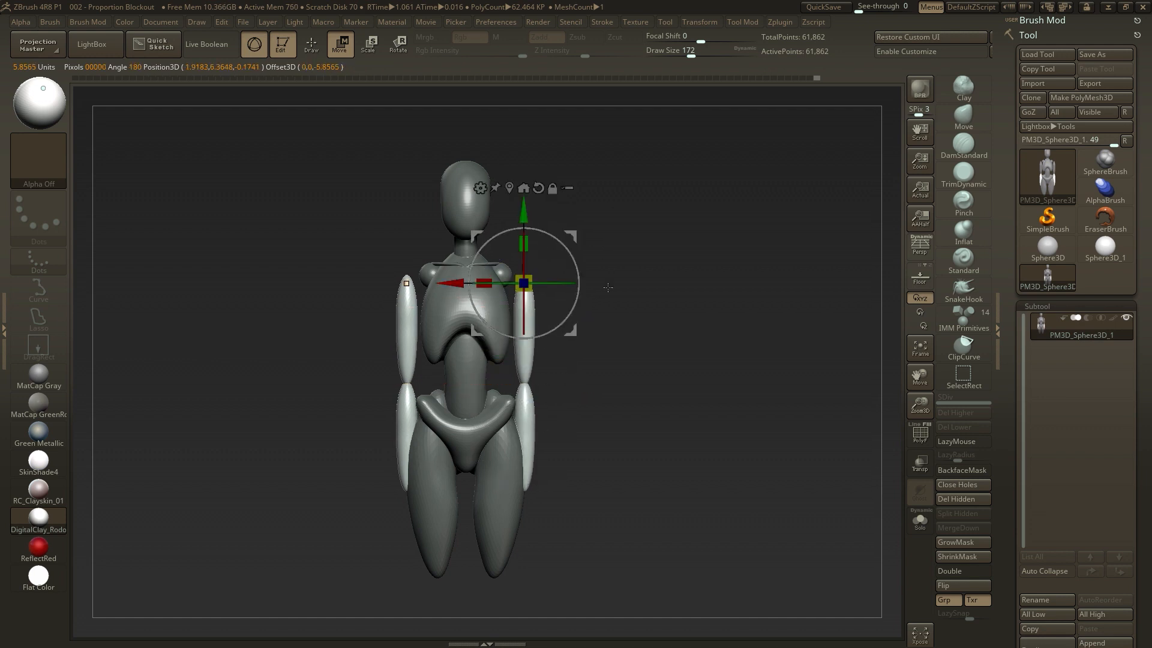
left_click_drag(472, 280, 463, 291)
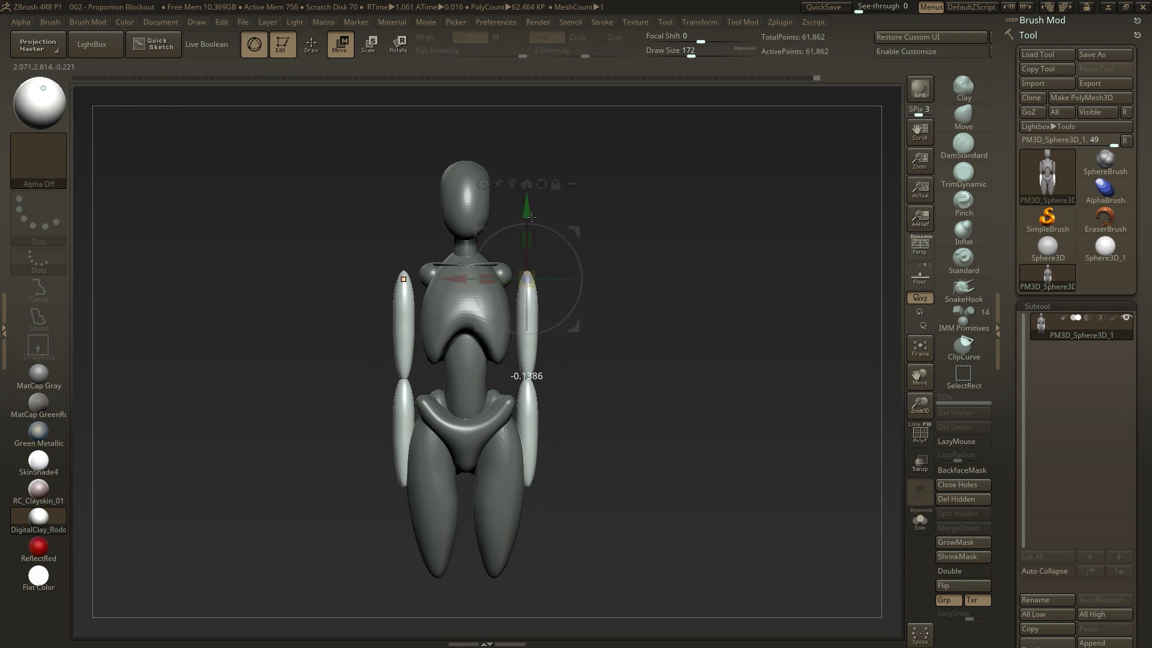
Rotate the full arms outward about the shoulders into an A-pose
left_click_drag(550, 239, 508, 249)
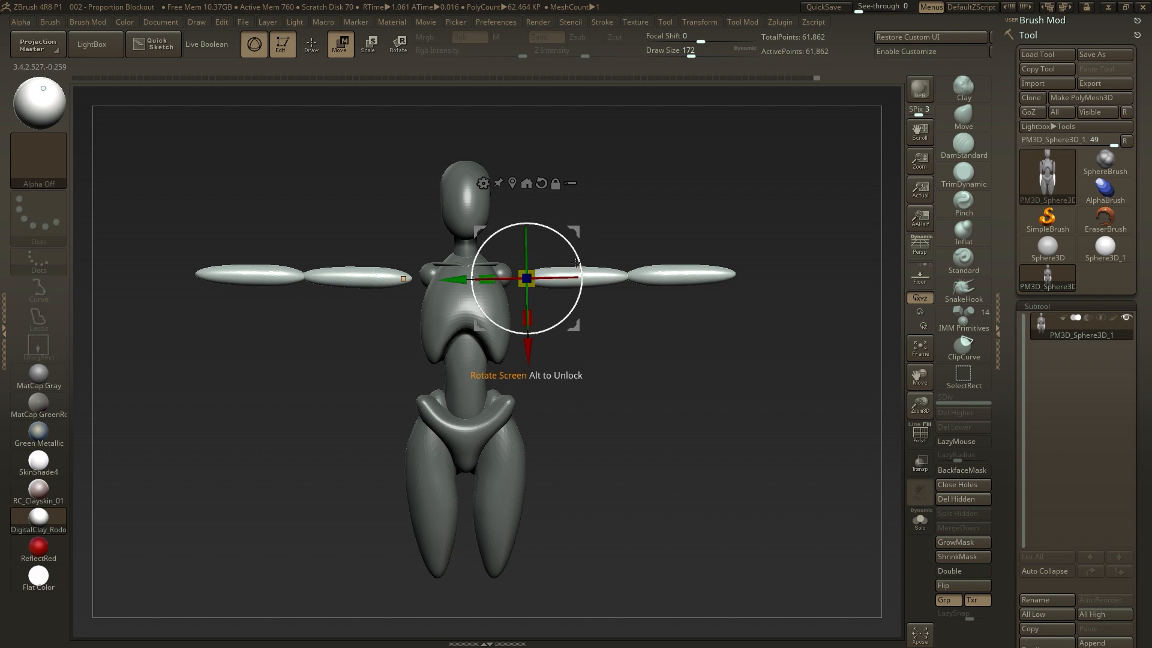
key("ctrl+z")
left_click_drag(577, 234, 573, 236)
key("ctrl+z")
key("ctrl+z")
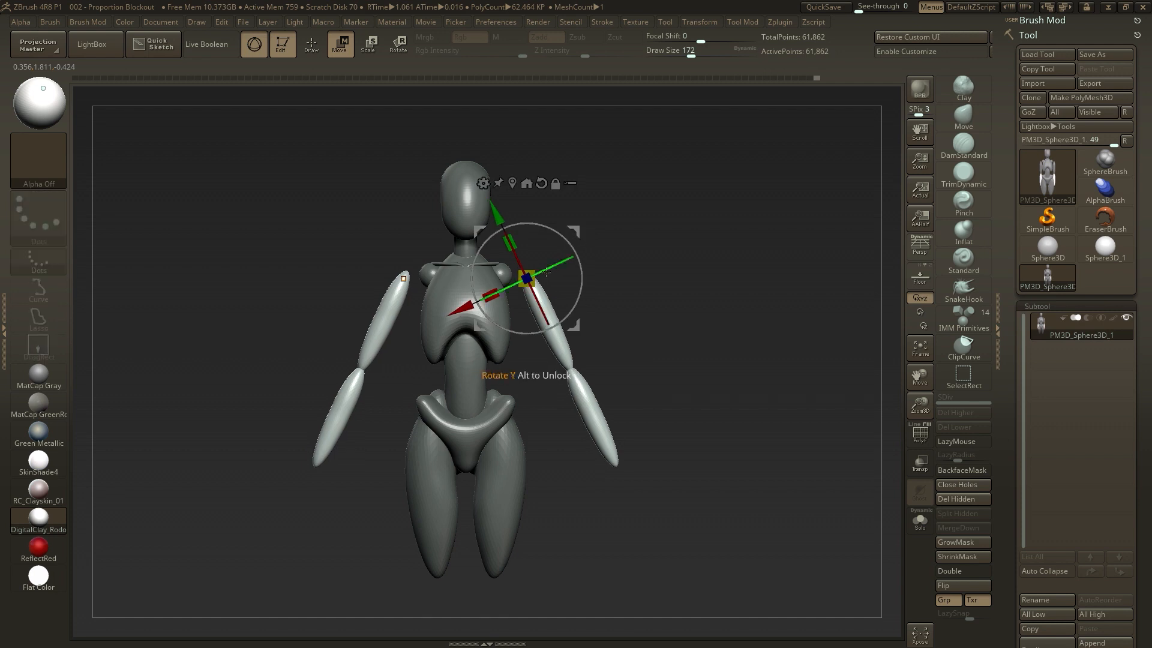
Expand the Polygroups settings and adjust the scale and placement of the arms at the shoulders
left_click_drag(1145, 443, 1132, 301)
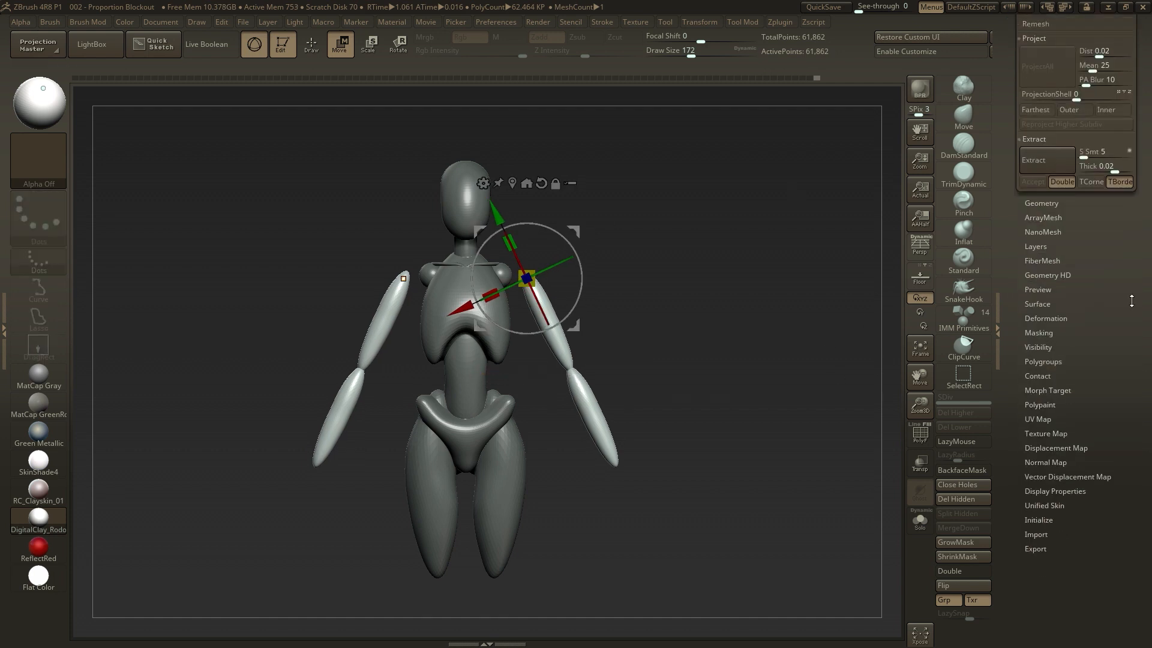
left_click(1043, 362)
left_click_drag(578, 232, 575, 233)
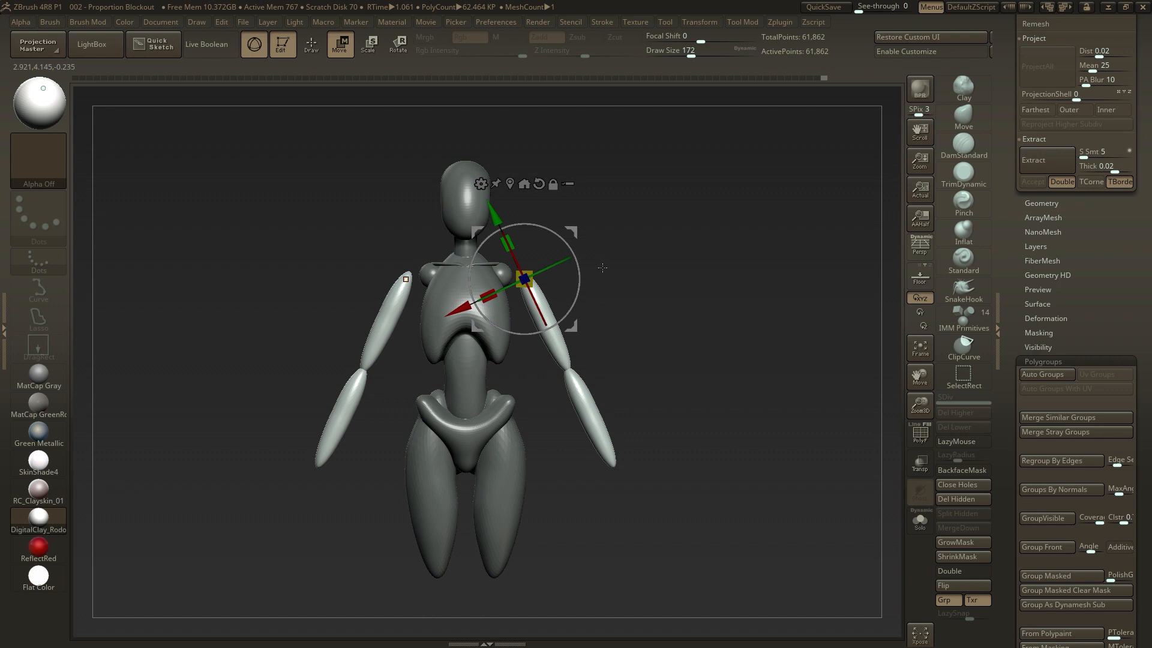
left_click_drag(575, 233, 580, 237)
Turn perspective back on and adjust the volume of the arms with the Inflat brush
key("q")
mouse_move(763, 445)
left_mouse_down()
mouse_move(736, 451)
mouse_move(756, 393)
mouse_move(784, 398)
mouse_move(864, 261)
left_mouse_up()
left_click(915, 255)
mouse_move(825, 366)
left_mouse_down()
mouse_move(790, 399)
mouse_move(767, 399)
left_mouse_up()
key("s")
left_click_drag(617, 328, 611, 330)
mouse_move(819, 403)
left_mouse_down()
mouse_move(765, 407)
mouse_move(757, 361)
mouse_move(700, 341)
left_mouse_up()
key("s")
Scale the A-posed arms to suit the figure's proportions, then touch up with the Inflat brush at draw size 112
key("w")
left_click_drag(589, 251, 587, 253)
key("q")
mouse_move(705, 315)
left_mouse_down()
mouse_move(708, 304)
mouse_move(644, 312)
mouse_move(708, 300)
left_mouse_up()
left_click_drag(708, 300, 701, 232, "alt")
left_click_drag(882, 300, 903, 365, "alt")
left_click(530, 538, "shift")
left_click(530, 540)
left_click_drag(764, 333, 798, 327)
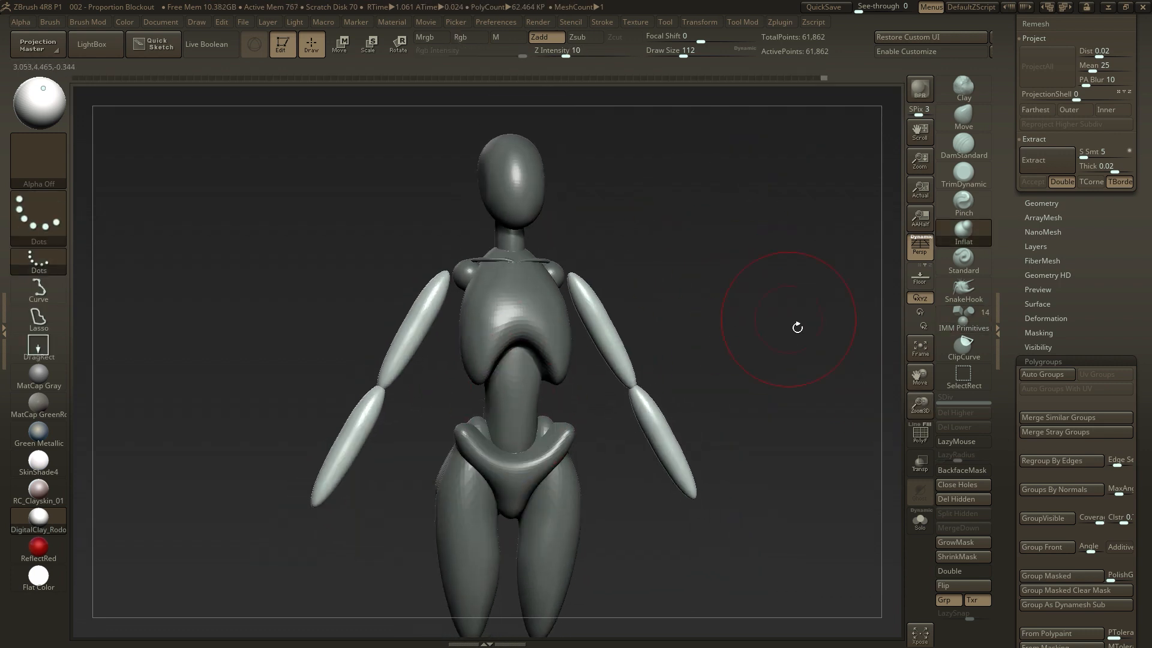
Insert a sphere primitive on the front of the waist as the abdomen
left_click(963, 315)
left_click_drag(544, 433, 545, 434)
key("s")
left_click_drag(531, 388, 542, 389)
Switch to the Move brush and position the abdomen sphere against the front of the waist
key("b")
key("m")
key("v")
left_click_drag(744, 360, 612, 360)
key("w")
left_click_drag(540, 380, 567, 381)
key("q")
Shape the abdomen sphere into an upright oval under the rib arch with the Move brush at draw size 104
key("s")
left_click_drag(690, 372, 810, 372)
key("s")
left_click_drag(592, 385, 585, 385)
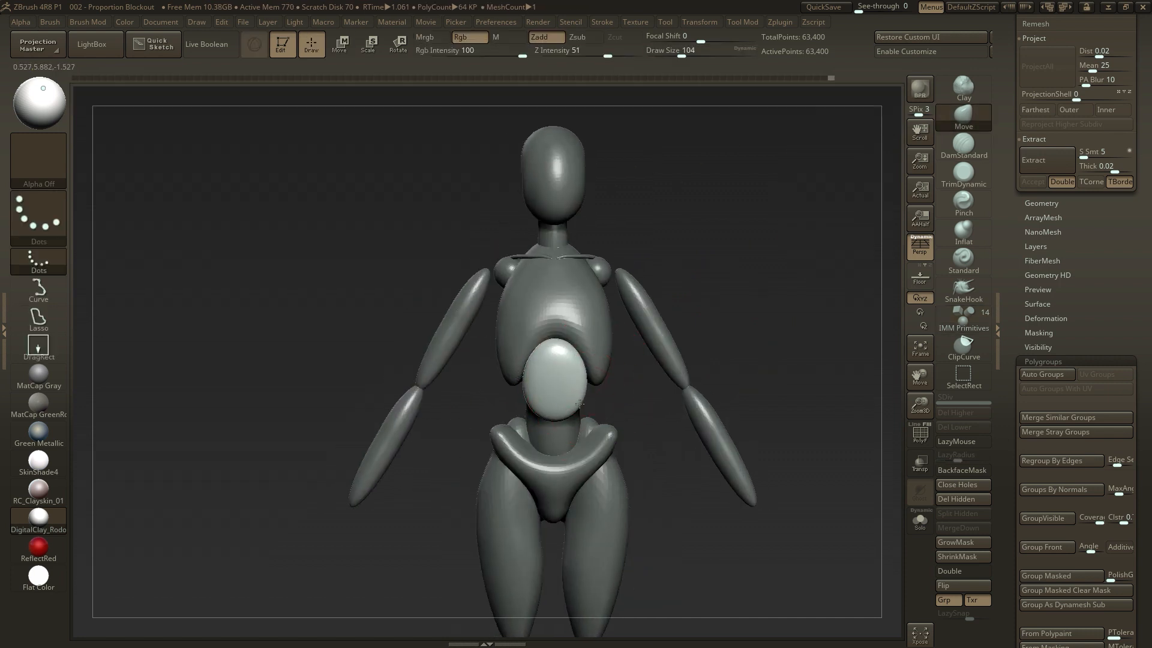
left_click_drag(690, 372, 798, 372)
key("s")
left_click_drag(559, 346, 554, 364)
Form the abdomen oval into an egg with a flatter base, using the Move brush at draw size 71 and smaller
mouse_move(690, 384)
left_mouse_down()
mouse_move(750, 384)
mouse_move(666, 336)
left_mouse_up()
right_click_drag(582, 396, 576, 415)
key("s")
left_click_drag(576, 415, 573, 414)
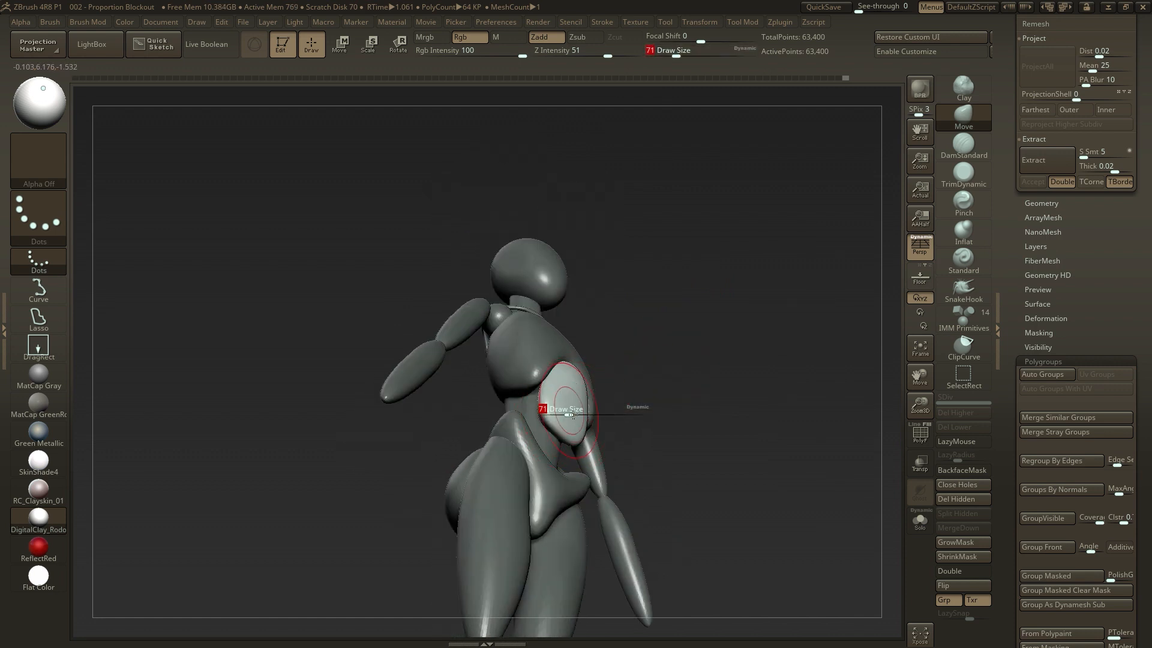
left_click_drag(771, 243, 749, 258, "shift")
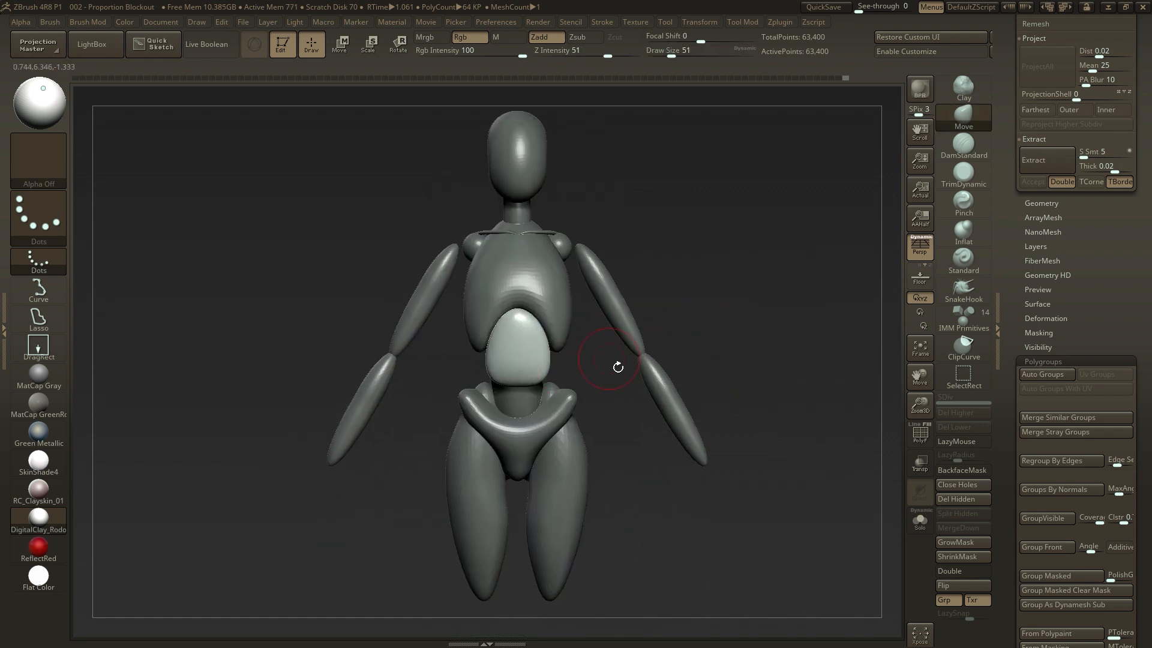
Round out the sides of the abdomen egg below the rib arch with the Move brush at draw size 112
left_click_drag(877, 436, 864, 312, "alt")
key("s")
mouse_move(744, 280)
left_mouse_down()
mouse_move(764, 318)
mouse_move(696, 360)
mouse_move(743, 394)
mouse_move(666, 372)
left_mouse_up()
key("s")
key("s")
left_click_drag(567, 352, 558, 353)
left_click_drag(666, 312, 644, 296)
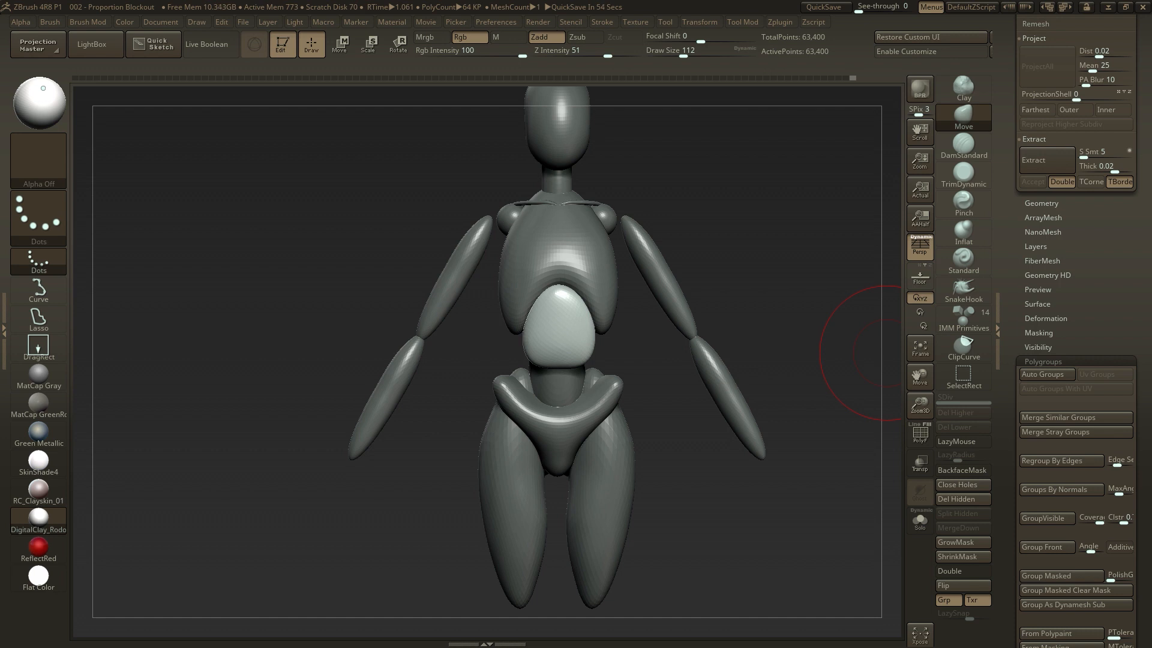
key("s")
mouse_move(690, 340)
left_mouse_down()
mouse_move(724, 329)
mouse_move(606, 309)
left_mouse_up()
Centre the gizmo on the abdomen piece and duplicate it downward over the pelvis
key("w")
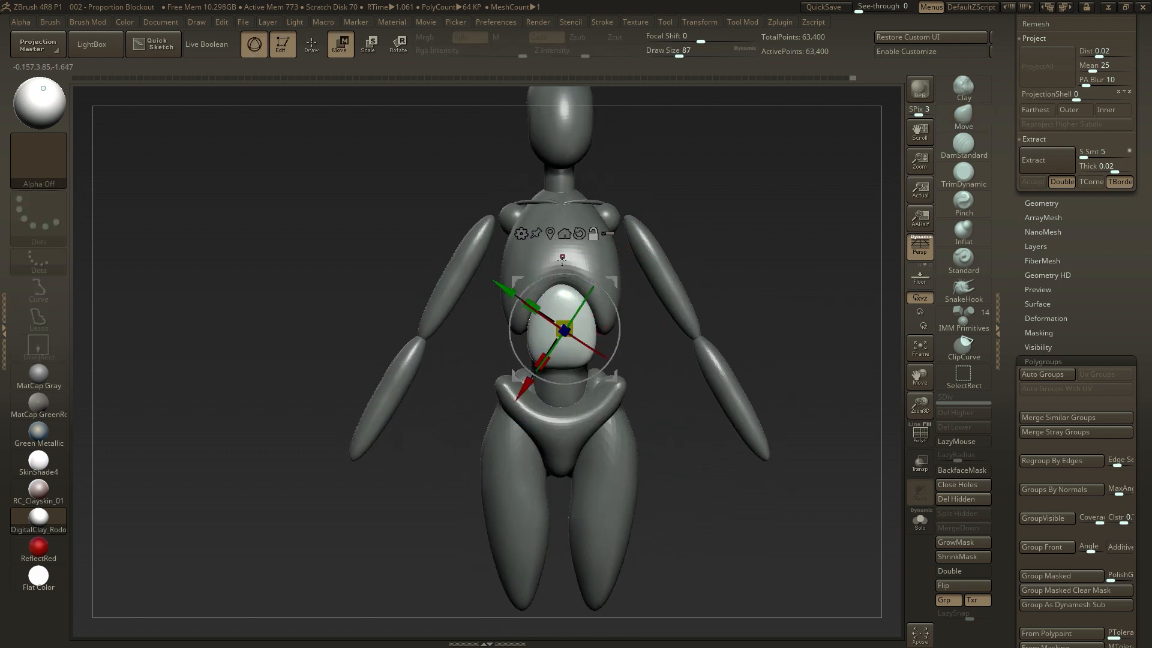
left_click(565, 233)
left_click_drag(596, 321, 594, 442)
Rotate the lower abdomen copy so its flat end faces up and fit it against the front of the pelvis
key("q")
key("s")
left_click_drag(600, 396, 570, 397)
right_click_drag(675, 375, 593, 364)
key("w")
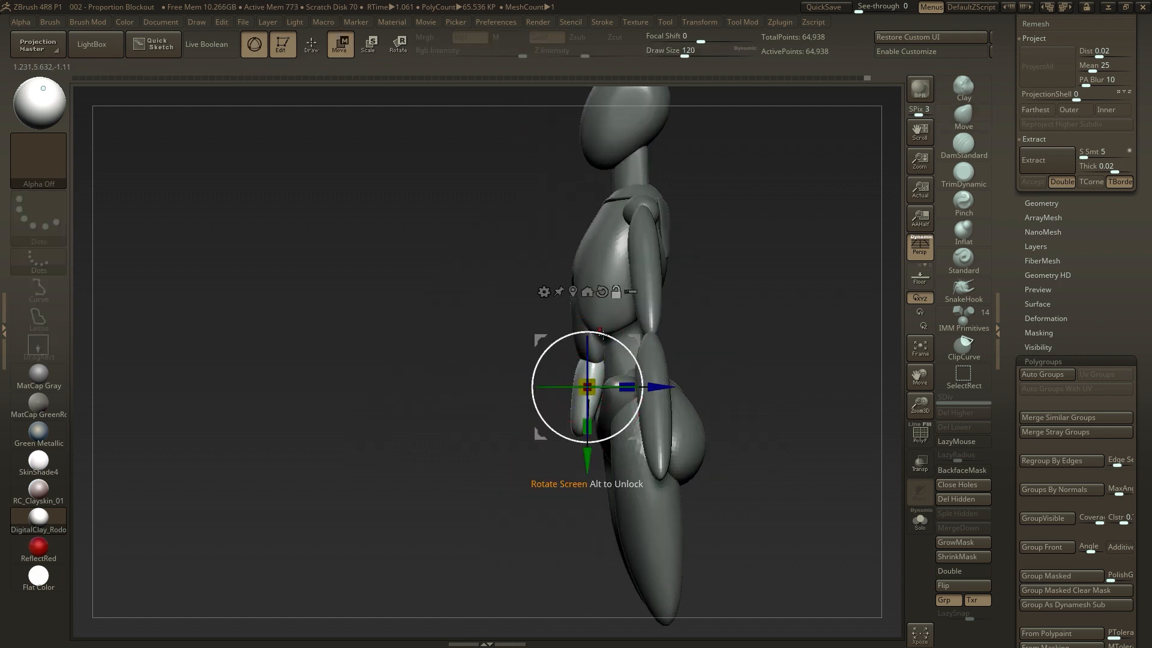
left_click_drag(660, 360, 737, 308, "shift")
key("q")
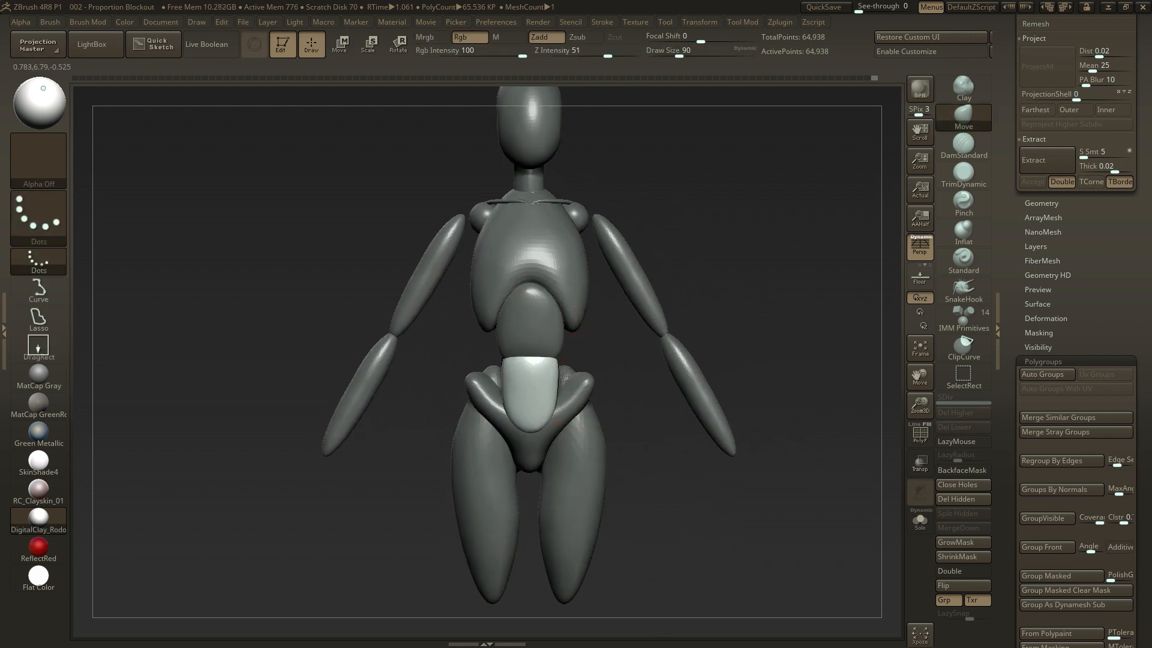
Isolate the upper abdomen with a mask and adjust its side with the Move brush
mouse_move(514, 456)
right_mouse_down("shift")
mouse_move(549, 397)
mouse_move(522, 396)
right_mouse_up("shift")
key("s")
key("w")
left_click(534, 339, "ctrl")
key("q")
key("Tab")
key("Tab")
left_click_drag(561, 348, 545, 363)
Taper the lower abdomen into a wedge between the pelvis wings with the Move brush
key("s")
left_click_drag(545, 413, 561, 421)
right_click_drag(522, 423, 551, 427, "shift")
left_click_drag(549, 428, 543, 422)
right_click_drag(549, 422, 521, 420, "shift")
key("s")
Refine the upper abdomen's outline with the Move brush so it fits between the ribcage and lower abdomen
right_click_drag(671, 386, 630, 384)
mouse_move(672, 384)
right_mouse_down("ctrl")
mouse_move(677, 358)
mouse_move(735, 368)
mouse_move(747, 384)
right_mouse_up("ctrl")
key("s")
left_click_drag(474, 321, 468, 320)
right_click_drag(462, 315, 488, 312)
left_click_drag(489, 311, 487, 304)
right_click_drag(631, 280, 590, 303, "shift")
key("s")
left_click_drag(527, 351, 529, 351)
Isolate the ribcage with a mask and pull in its lower rib tips with the Move brush
key("w")
left_click(494, 299, "ctrl")
left_click(514, 224, "ctrl")
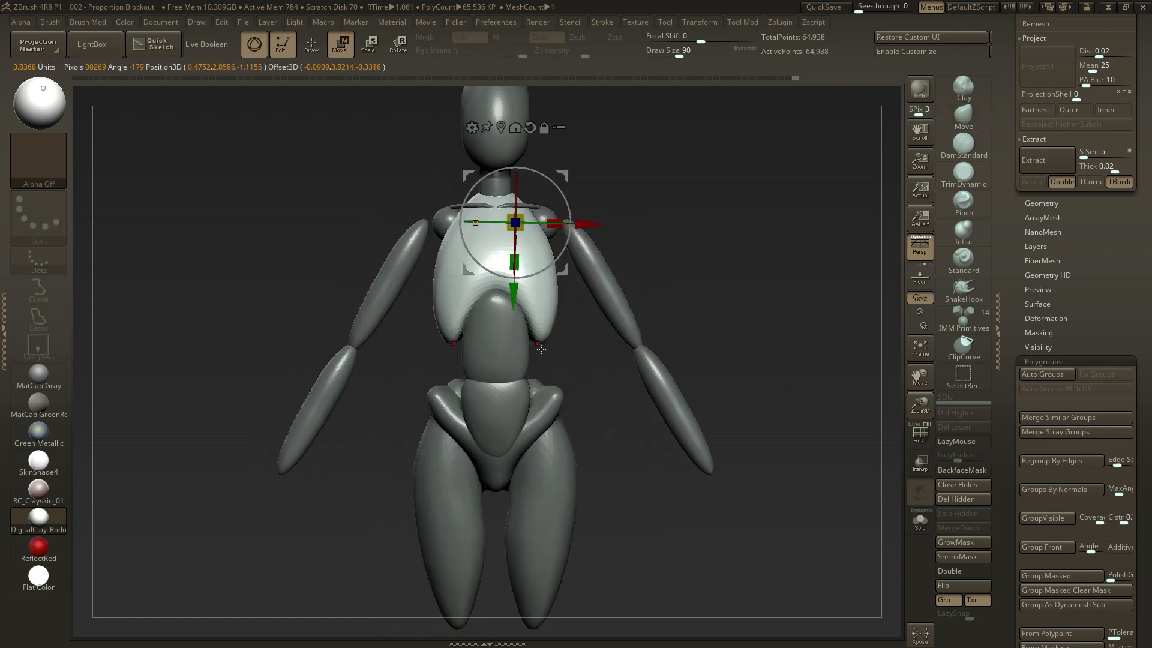
key("q")
right_click_drag(528, 345, 557, 336)
key("s")
left_click_drag(556, 336, 555, 336)
Reshape the ribcage's lower side edges and arch around the abdomen with the Move brush at draw size 80
right_click_drag(630, 294, 540, 329, "shift")
key("s")
mouse_move(540, 329)
left_mouse_down()
mouse_move(528, 335)
mouse_move(534, 327)
left_mouse_up()
key("s")
mouse_move(533, 330)
right_mouse_down()
mouse_move(699, 252)
mouse_move(540, 324)
right_mouse_up()
key("s")
left_click_drag(540, 324, 564, 316)
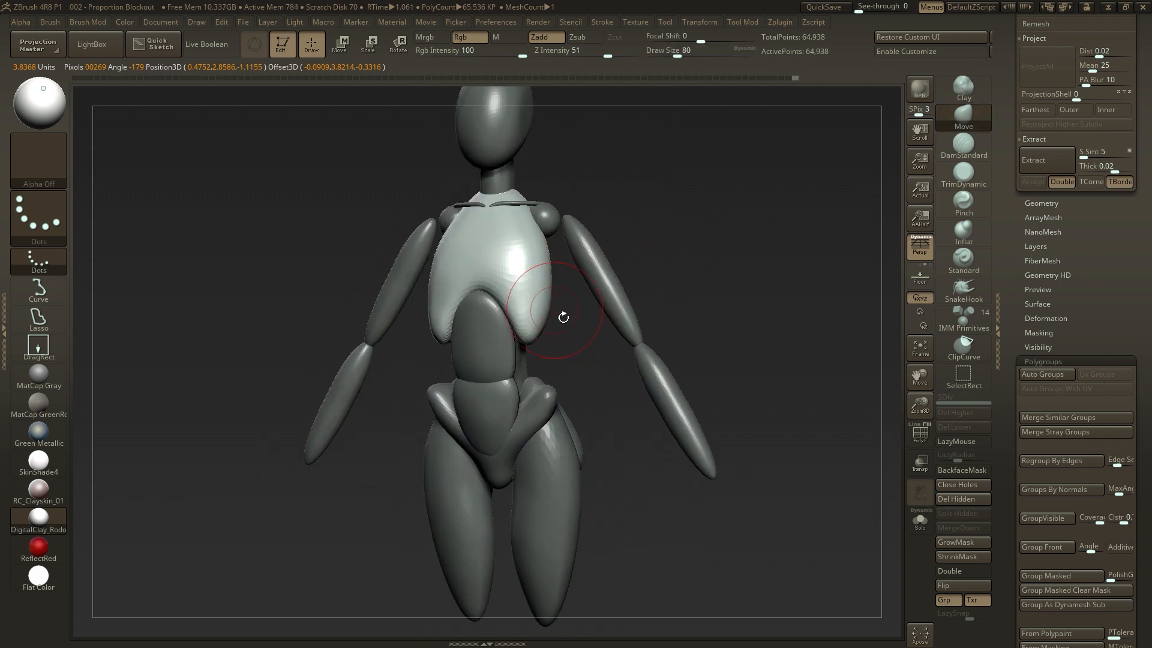
right_click_drag(555, 298, 540, 312, "shift")
mouse_move(598, 378)
right_mouse_down()
mouse_move(776, 342)
mouse_move(805, 383)
right_mouse_up()
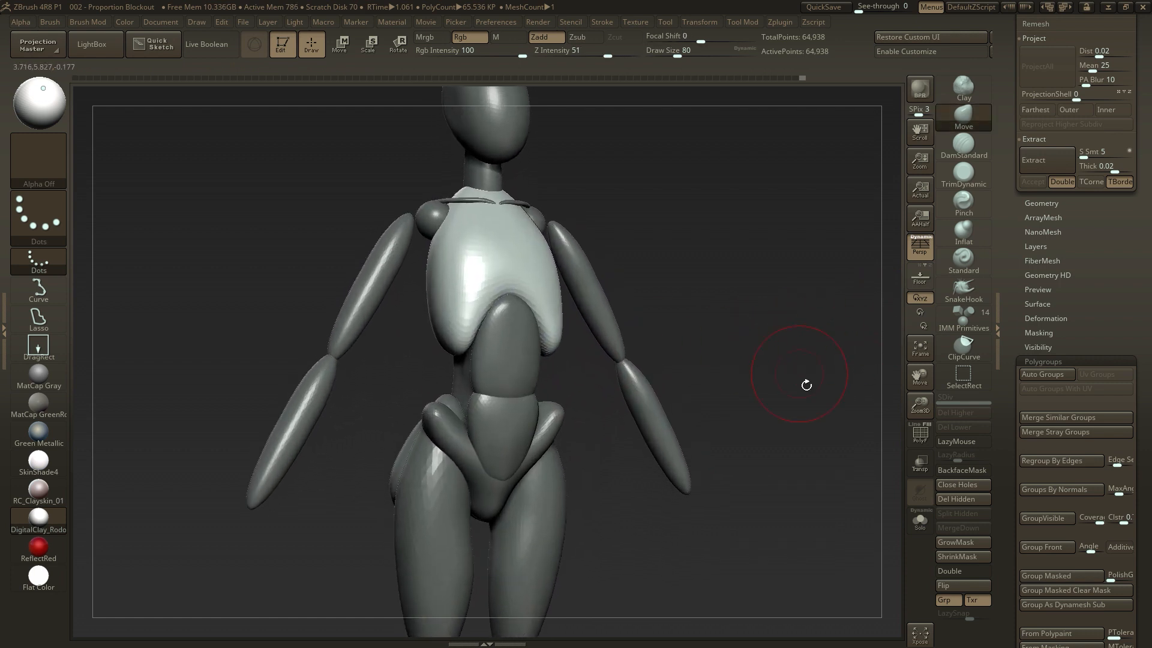
Insert a mirrored pair of small spheres beside the lower abdomen, above the pelvis wings, with the IMM Primitives brush
key("b")
key("i")
key("p")
right_click_drag(632, 391, 534, 364)
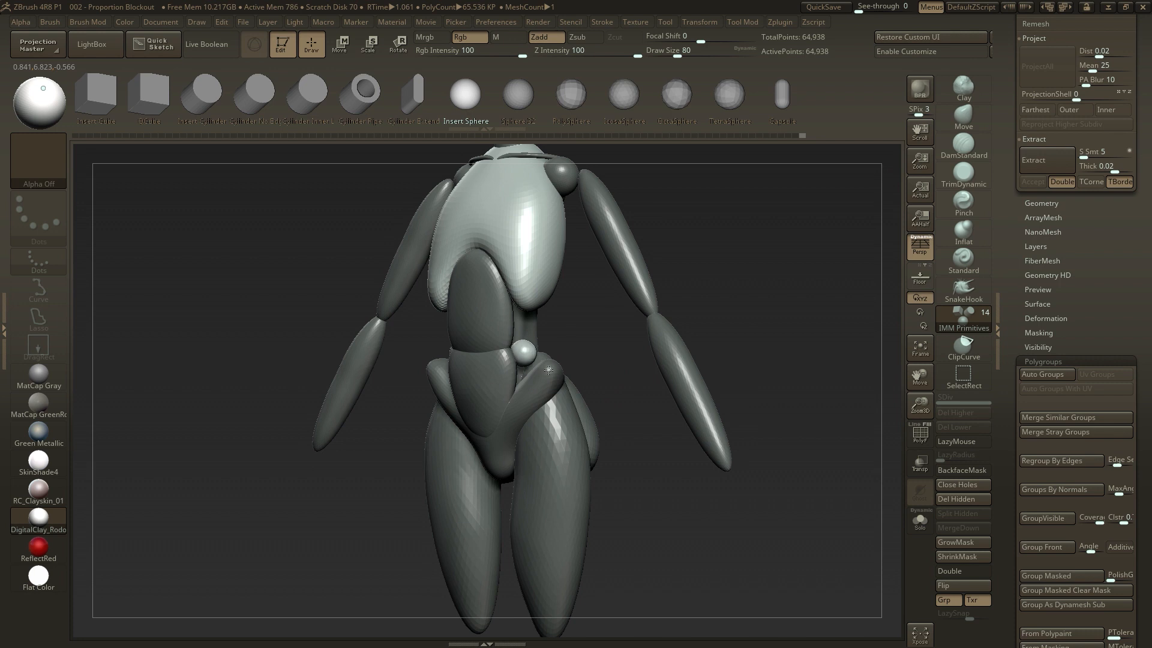
left_click_drag(548, 370, 591, 360)
right_click_drag(592, 360, 563, 348, "shift")
Stretch the new waist spheres into upright ovals between the lower abdomen and pelvis wings with the Move brush
key("b")
key("m")
key("v")
mouse_move(548, 321)
left_mouse_down()
mouse_move(534, 354)
mouse_move(533, 331)
mouse_move(590, 325)
mouse_move(564, 327)
left_mouse_up()
key("s")
key("s")
left_click_drag(552, 327, 531, 353)
mouse_move(534, 366)
right_mouse_down()
mouse_move(522, 360)
mouse_move(531, 371)
mouse_move(527, 334)
mouse_move(533, 373)
right_mouse_up()
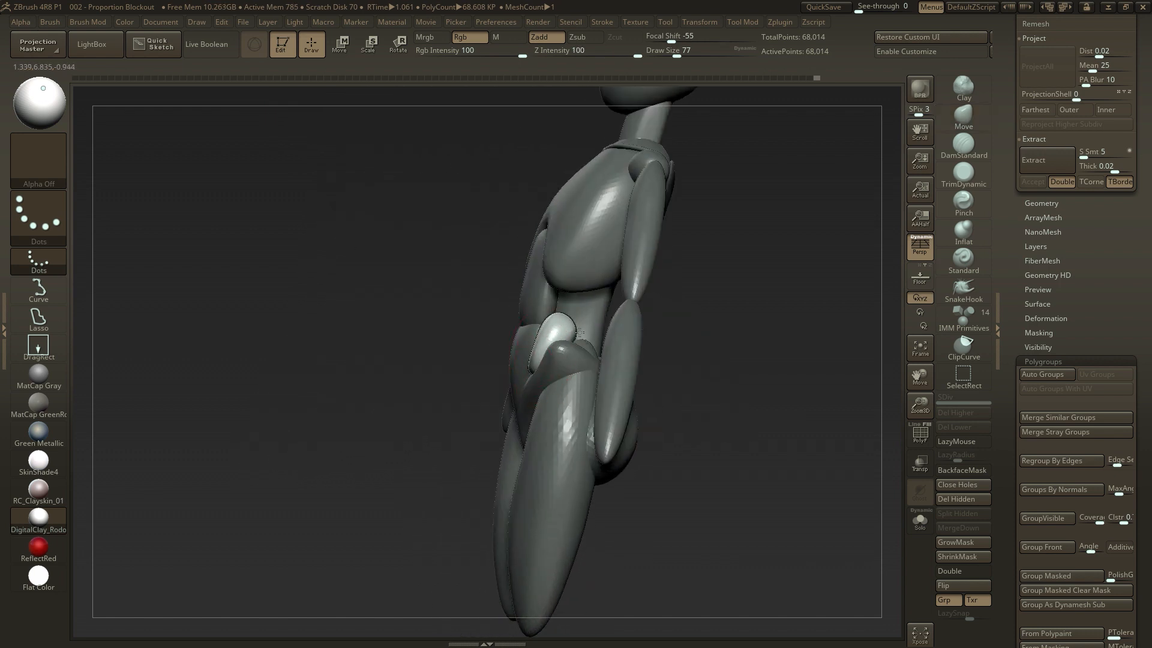
Slope the waist volumes' upper edges outward with the Move brush so they fill the gap above the pelvis wings
right_click_drag(609, 326, 607, 342)
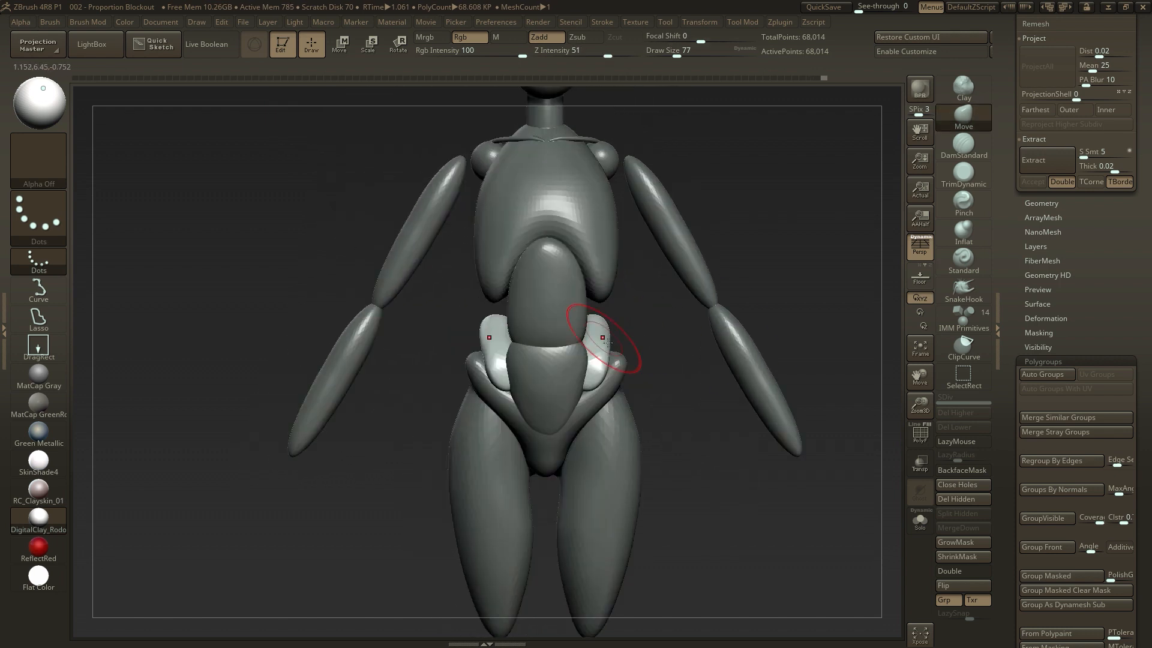
mouse_move(678, 345)
right_mouse_down()
mouse_move(852, 318)
mouse_move(780, 305)
mouse_move(617, 334)
mouse_move(654, 348)
mouse_move(648, 360)
mouse_move(663, 345)
mouse_move(658, 363)
mouse_move(590, 357)
right_mouse_up()
right_click_drag(664, 348, 592, 355)
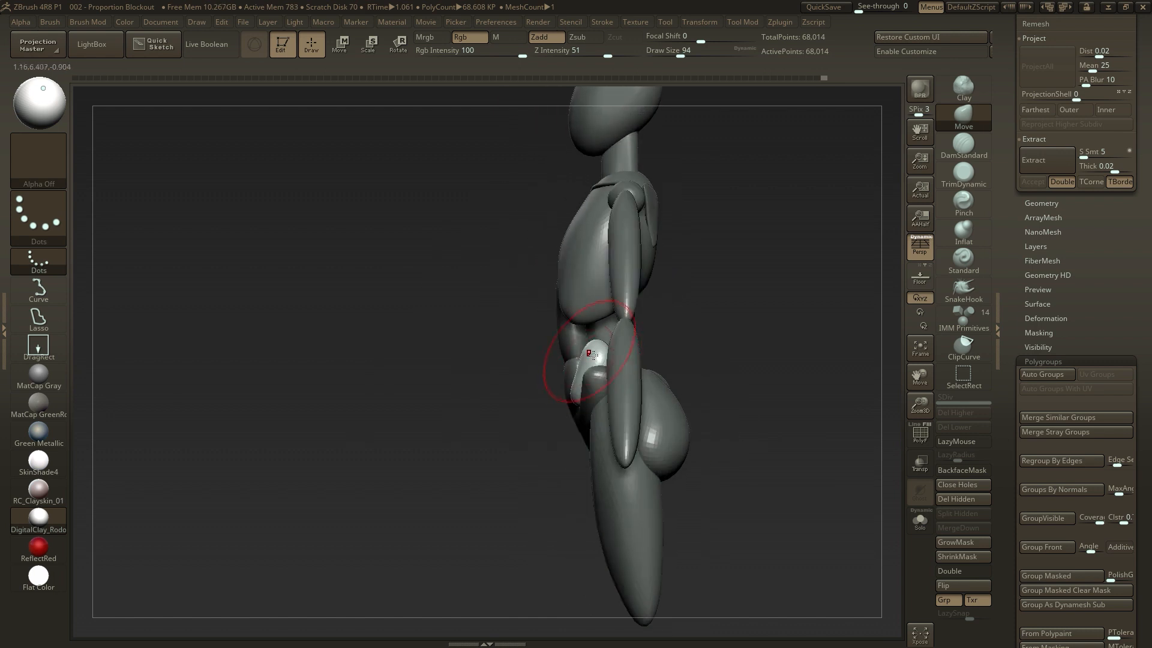
right_click_drag(727, 340, 613, 358)
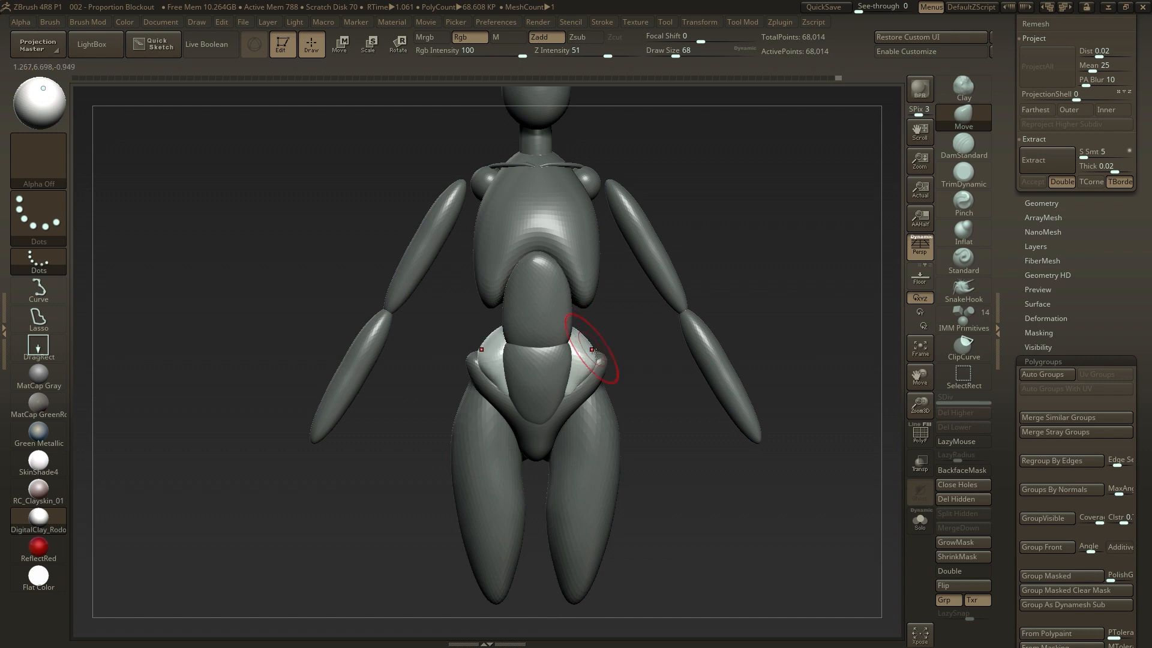
Isolate the pelvis and adjust its wing tips around the waist volumes with the Move brush
key("w")
left_click_drag(591, 360, 600, 372)
key("q")
right_click_drag(600, 372, 600, 374)
mouse_move(507, 418)
right_mouse_down("shift")
mouse_move(617, 375)
mouse_move(708, 384)
mouse_move(690, 420)
right_mouse_up("shift")
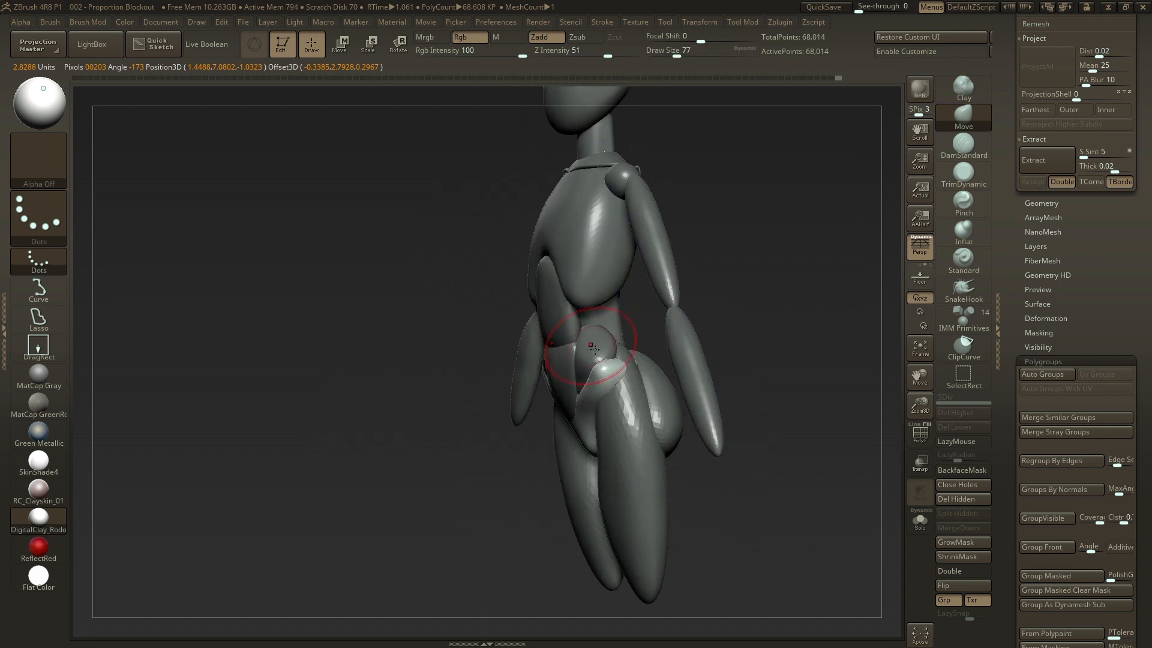
Isolate the waist volumes again and refine their fit against the abdomen with the Move brush at draw size 54
key("w")
key("q")
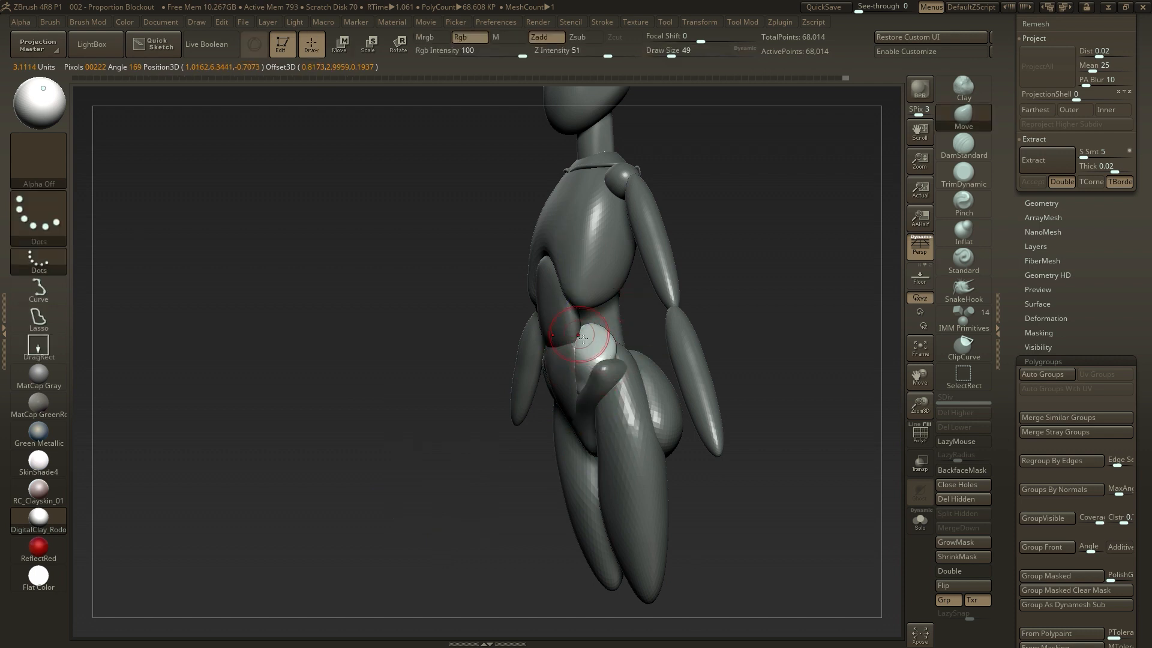
right_click_drag(497, 442, 594, 354, "shift")
key("bracketleft")
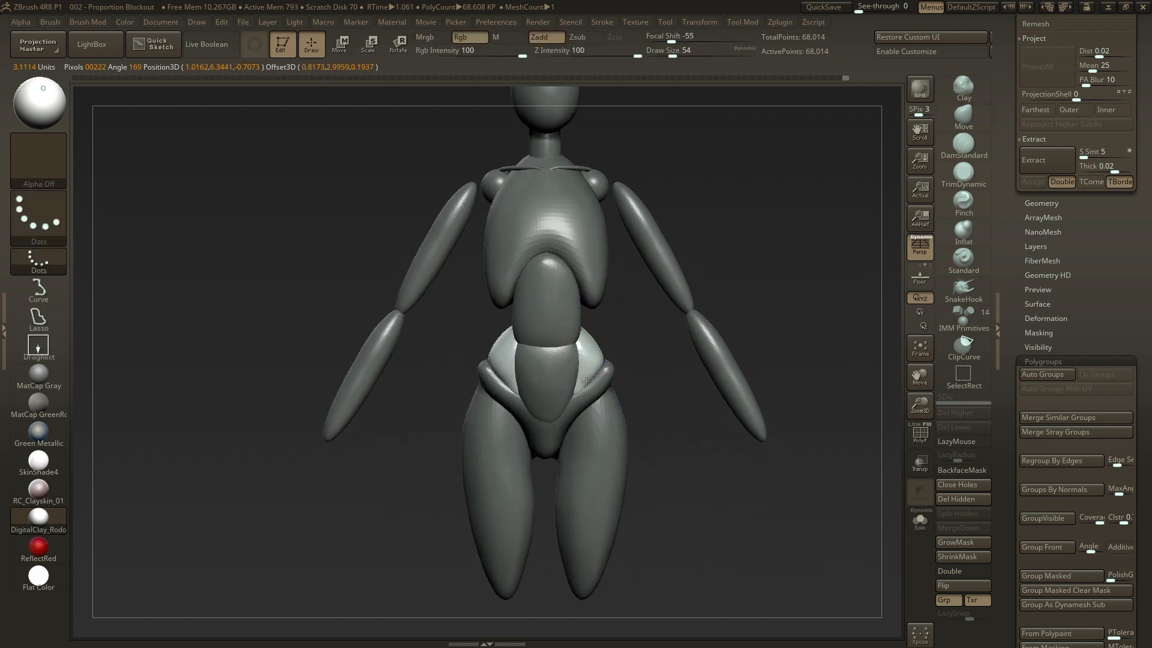
right_click_drag(613, 359, 576, 407)
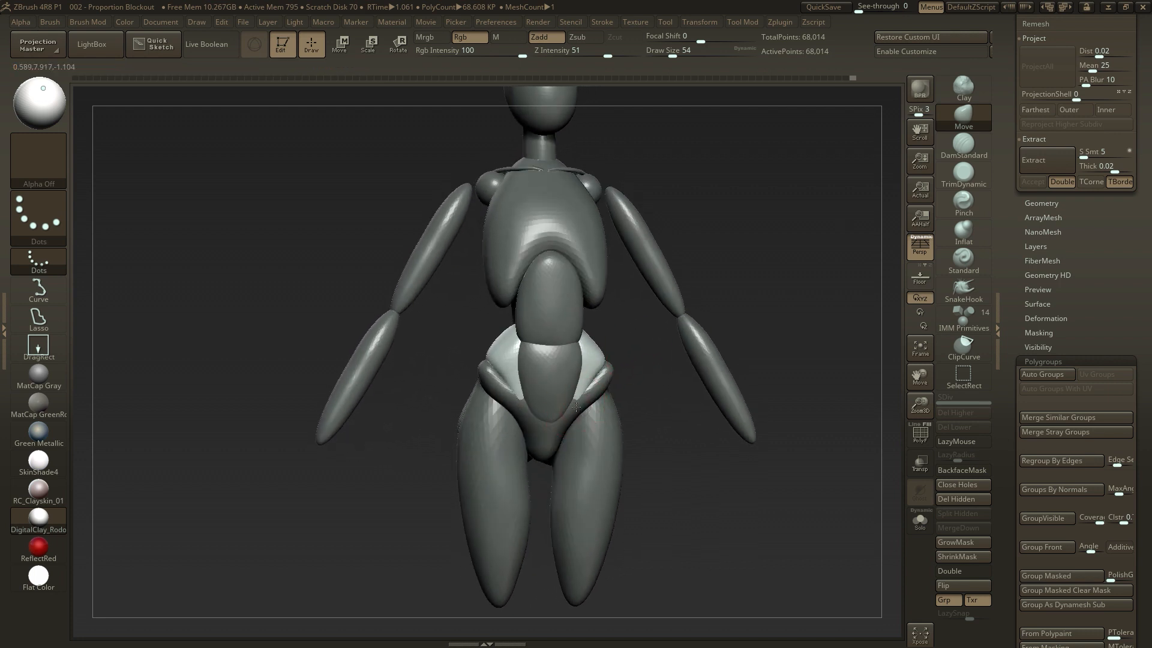
Isolate the lower abdomen and shorten its lower tip with the Move brush
key("w")
left_click(561, 408)
key("q")
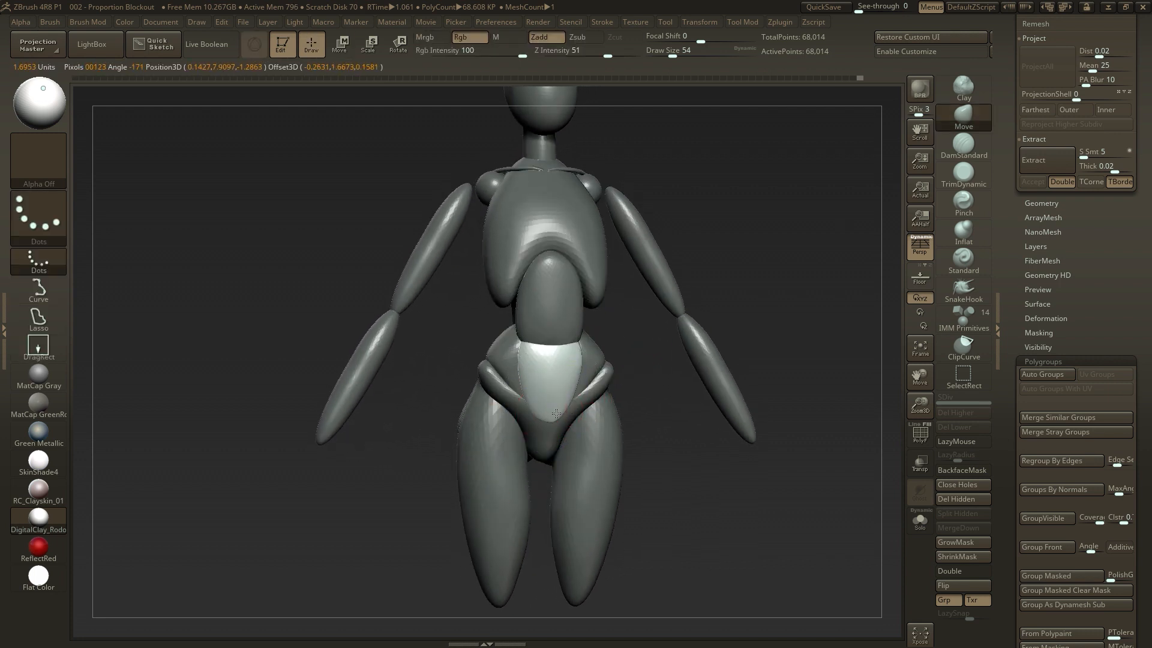
right_click_drag(594, 422, 656, 432)
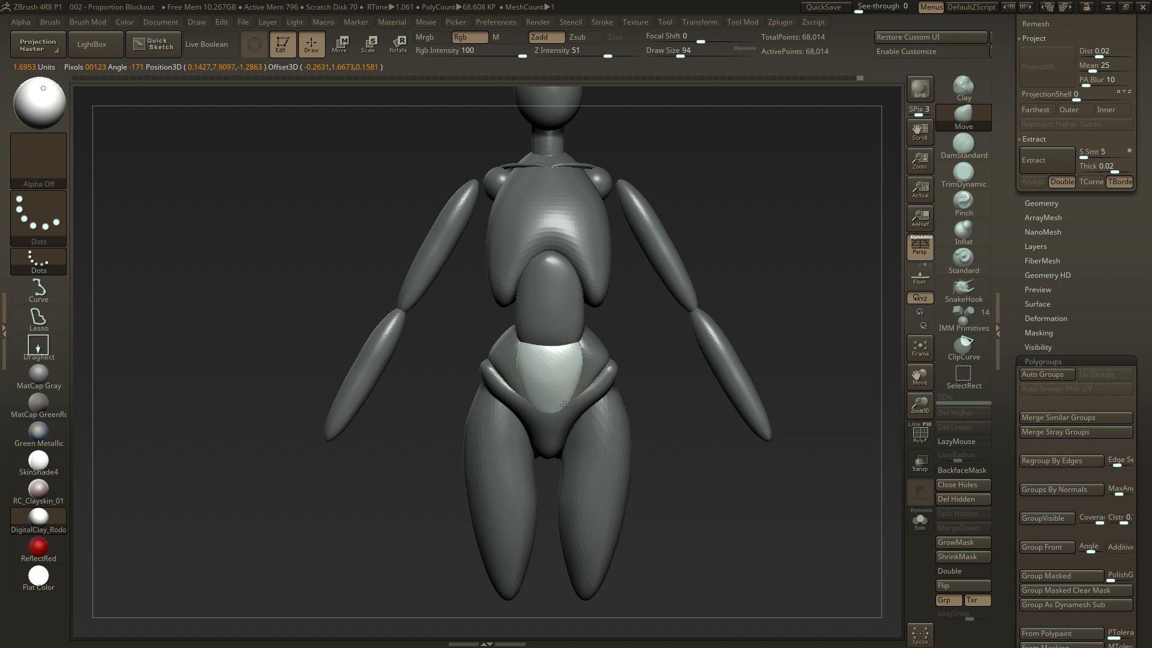
Duplicate the lower abdomen downward over the crotch and shape the copy into a small wedge with the Move brush
key("w")
left_click_drag(553, 372, 552, 474, "ctrl")
mouse_move(553, 474)
right_mouse_down()
mouse_move(588, 393)
mouse_move(549, 439)
mouse_move(570, 462)
right_mouse_up()
key("q")
left_click_drag(579, 429, 573, 438)
right_click_drag(600, 456, 549, 450)
left_click_drag(552, 435, 559, 438)
right_click_drag(516, 462, 570, 459)
left_click_drag(582, 435, 575, 441)
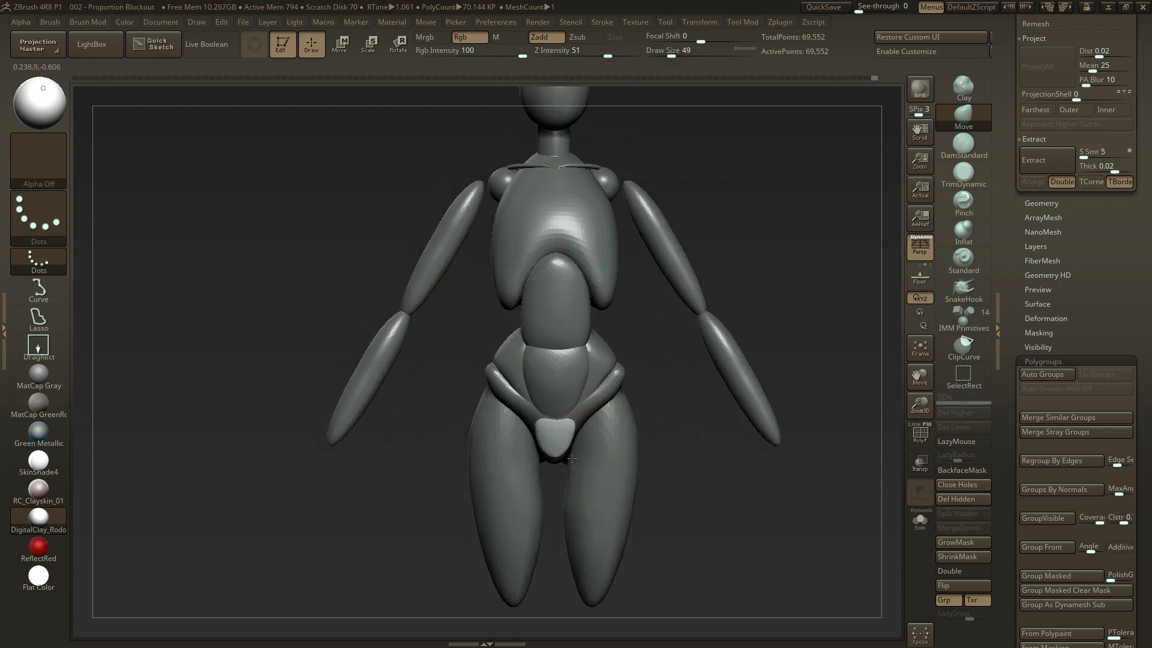
Refine the crotch wedge's lower tip between the thighs with the Move brush
right_click_drag(600, 462, 558, 447)
left_click_drag(564, 453, 575, 464)
key("w")
key("q")
Fill out the underside of the crotch with the Inflat brush and switch back to the Move brush
right_click_drag(464, 378, 536, 458)
left_click(977, 235)
left_click_drag(558, 470, 553, 441)
mouse_move(558, 468)
right_mouse_down()
mouse_move(480, 453)
mouse_move(519, 444)
right_mouse_up()
left_click(964, 117)
Isolate the pelvis and refine the outline of its wings around the waist and thighs with the Move brush
right_click_drag(769, 313, 804, 363)
key("w")
key("q")
key("s")
mouse_move(474, 452)
right_mouse_down()
mouse_move(543, 414)
mouse_move(576, 438)
right_mouse_up()
key("w")
key("q")
key("s")
left_click_drag(600, 351, 592, 351)
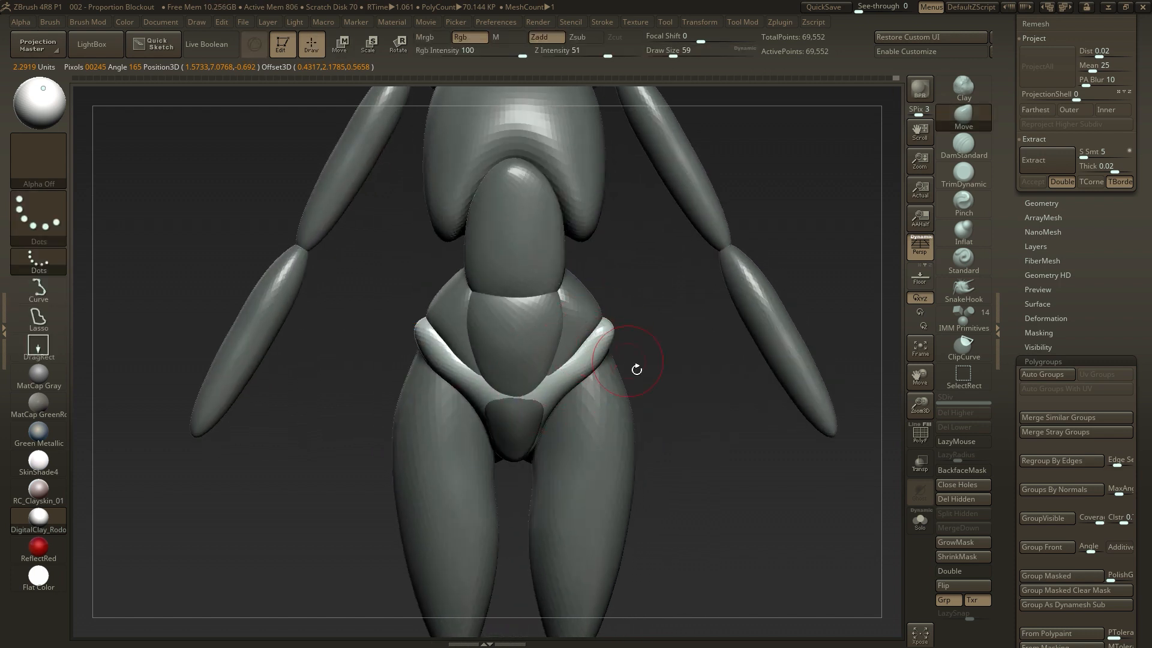
right_click_drag(636, 369, 610, 379)
key("s")
left_click(609, 382)
mouse_move(700, 386)
right_mouse_down()
mouse_move(402, 428)
mouse_move(689, 473)
mouse_move(708, 371)
right_mouse_up()
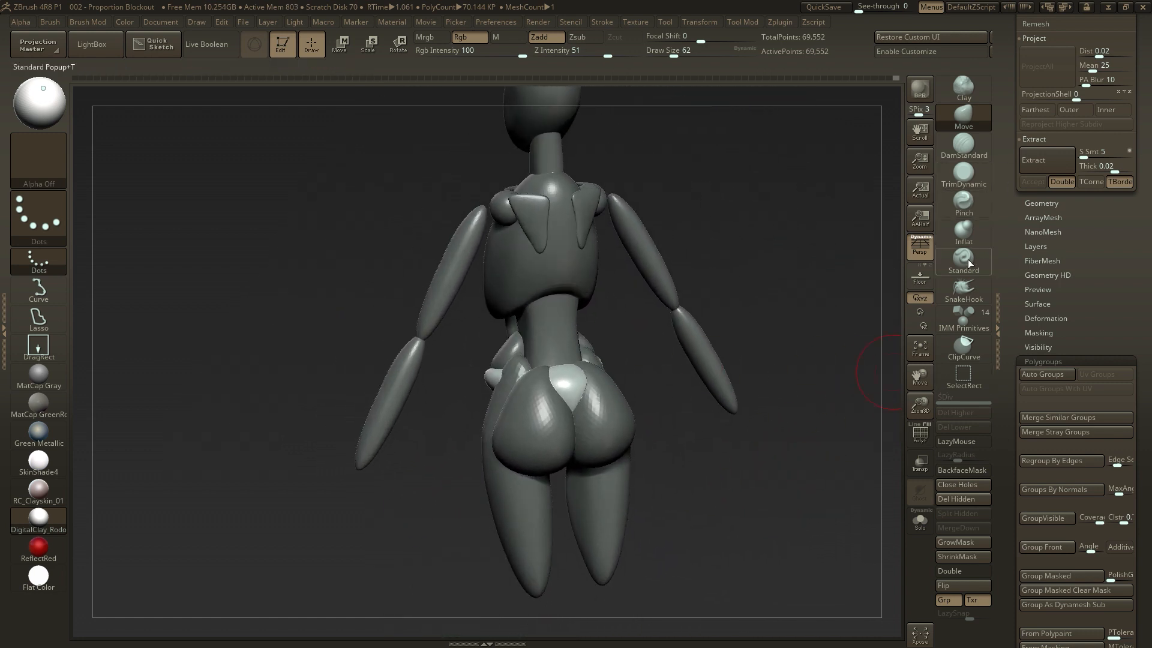
Insert a mirrored pair of spheres on the lower back above the buttocks with the IMM Primitives brush
left_click(964, 324)
left_click(547, 400)
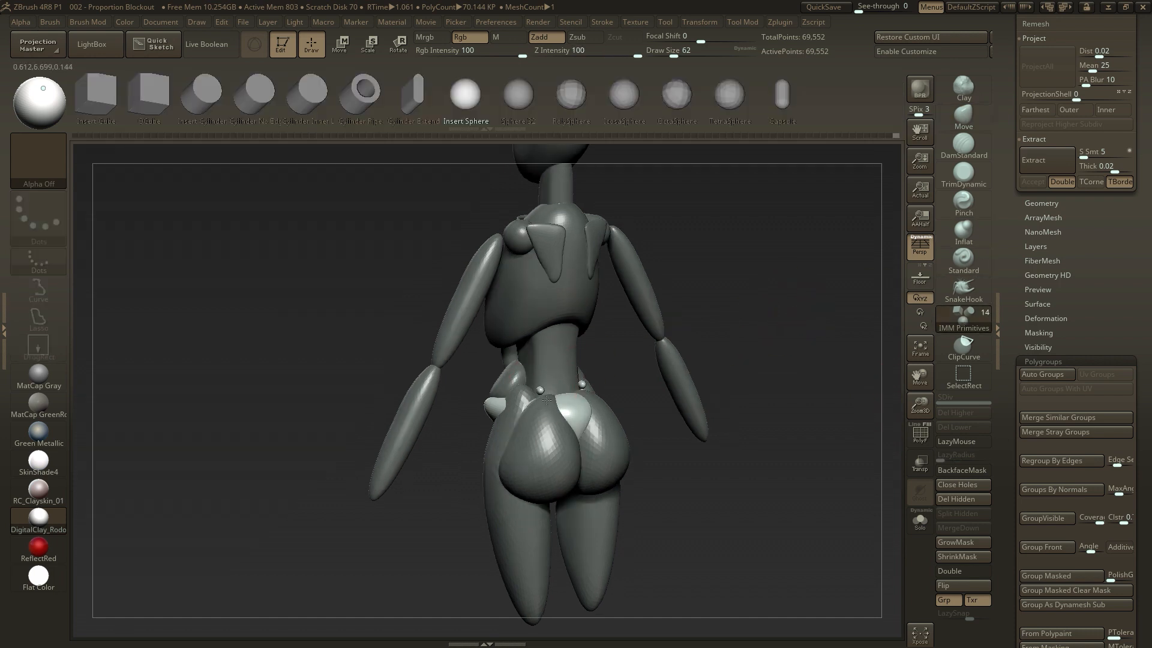
right_click_drag(561, 408, 681, 334, "shift")
Shape the lower-back spheres into teardrops on both sides of the spine above the buttocks with the Move brush
key("b")
key("m")
key("v")
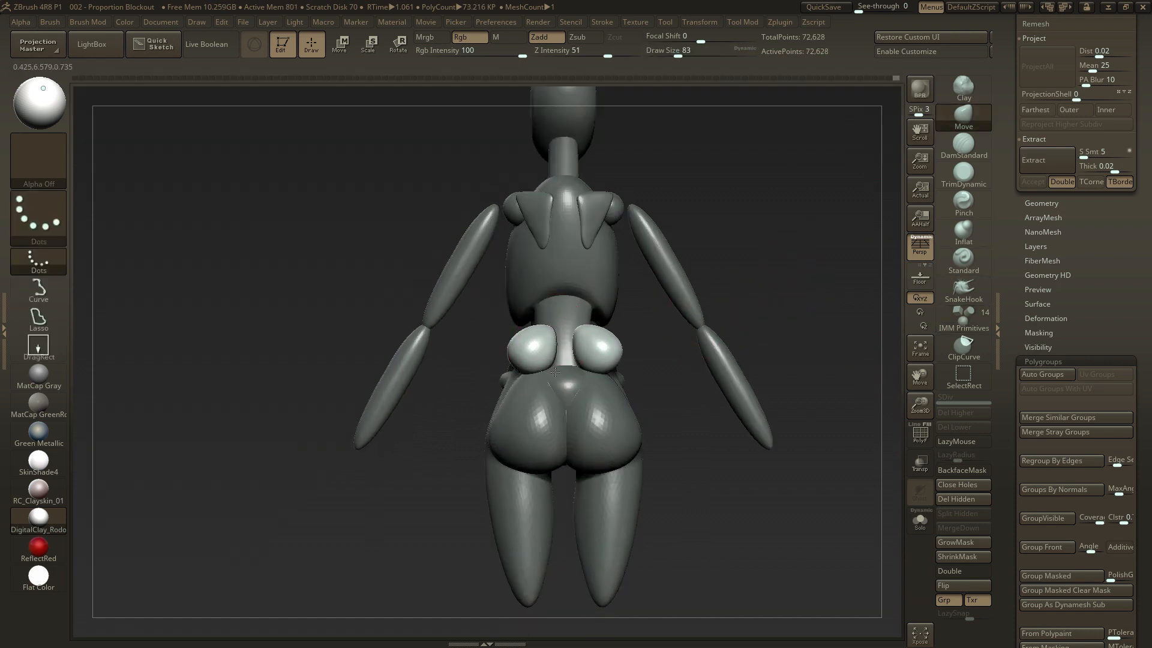
right_click_drag(535, 348, 563, 360)
mouse_move(752, 327)
right_mouse_down()
mouse_move(558, 372)
mouse_move(708, 323)
mouse_move(606, 378)
mouse_move(687, 324)
mouse_move(562, 336)
mouse_move(591, 273)
right_mouse_up()
key("w")
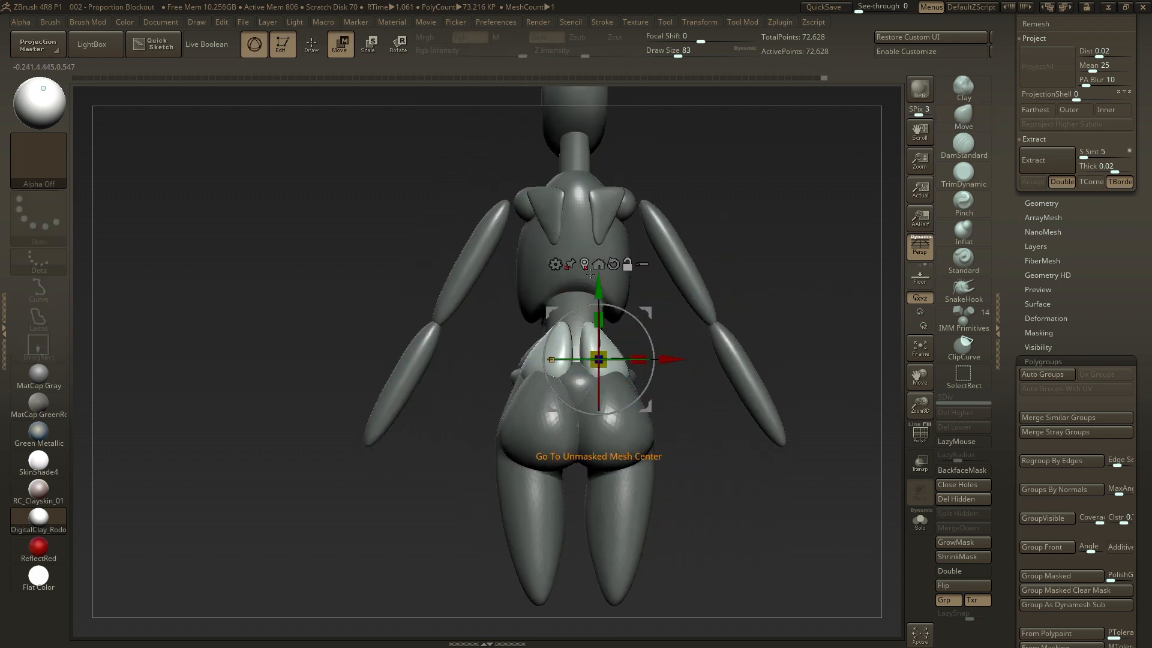
key("q")
mouse_move(659, 317)
right_mouse_down()
mouse_move(600, 354)
mouse_move(678, 373)
mouse_move(507, 473)
mouse_move(630, 408)
mouse_move(588, 390)
mouse_move(589, 408)
mouse_move(660, 378)
mouse_move(630, 384)
mouse_move(612, 360)
mouse_move(609, 403)
right_mouse_up()
key("w")
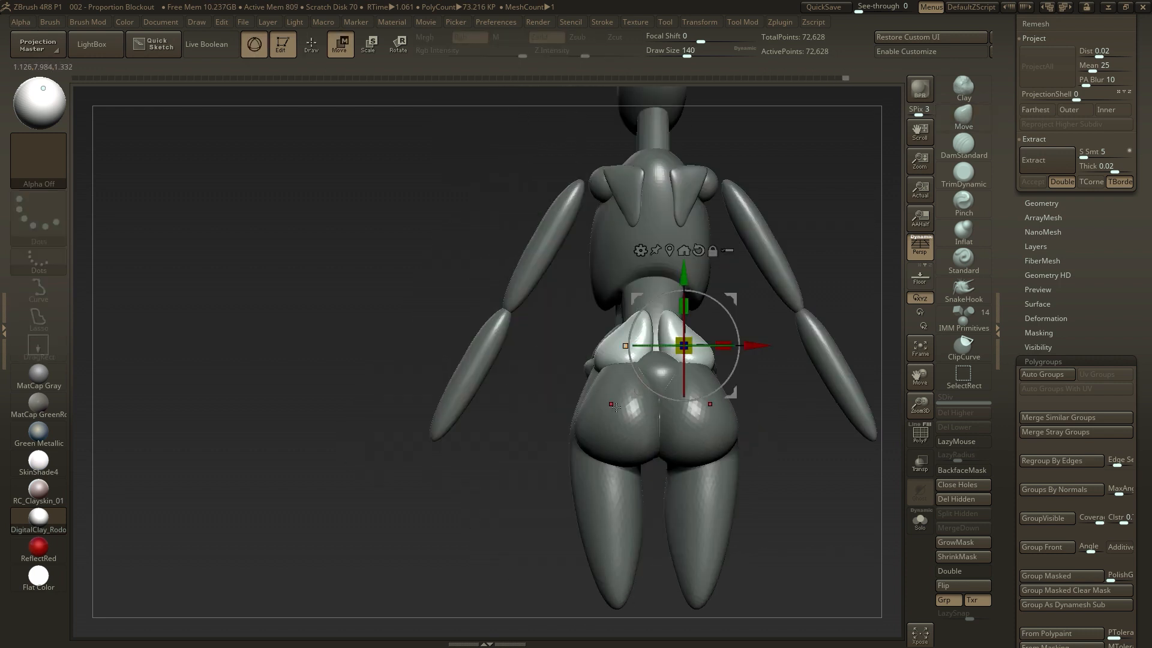
Isolate the buttocks and reshape their upper sides below the lower-back volumes with the Move brush
key("q")
left_click(610, 413, "alt")
key("w")
key("q")
left_click_drag(744, 429, 735, 428)
mouse_move(866, 486)
right_mouse_down()
mouse_move(792, 416)
mouse_move(780, 432)
right_mouse_up()
Isolate the lower-back volumes again and adjust their inner edges along the spine
key("w")
left_click(613, 365, "ctrl")
key("q")
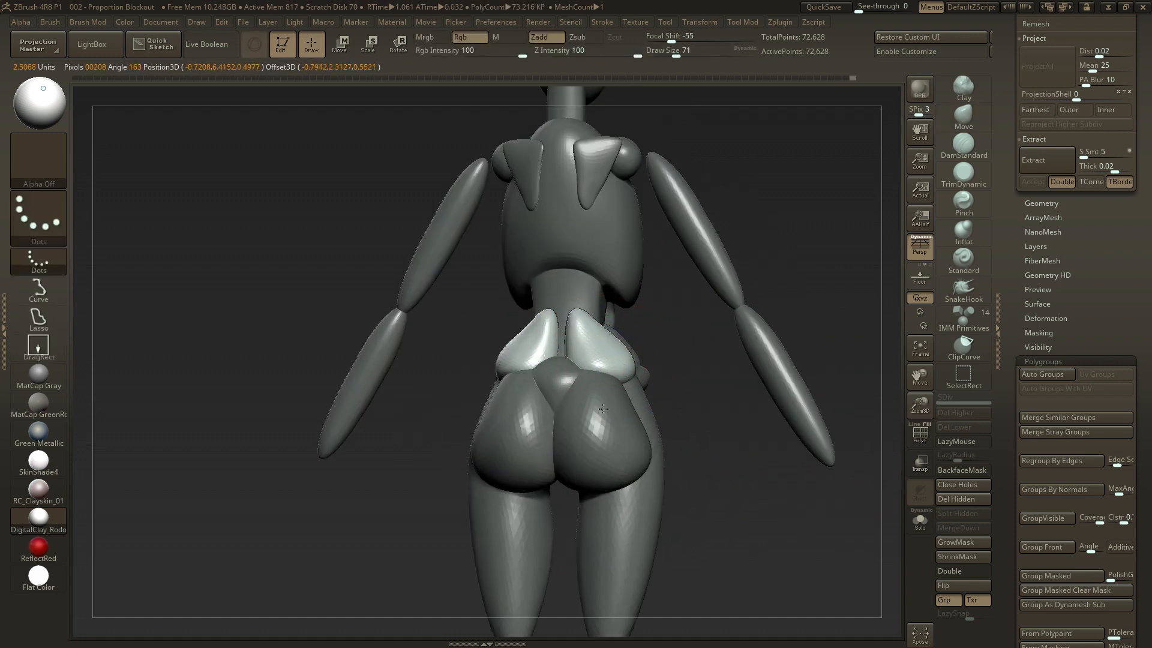
right_click_drag(603, 408, 564, 384)
key("s")
left_click_drag(558, 358, 551, 358)
right_click_drag(636, 366, 738, 368)
mouse_move(548, 365)
right_mouse_down()
mouse_move(746, 330)
mouse_move(783, 423)
right_mouse_up()
Refine the lower-back volumes' outline with the Move brush at draw size 101
key("b")
key("m")
key("v")
right_click_drag(707, 351, 661, 352, "alt")
key("s")
left_click_drag(563, 347, 571, 347)
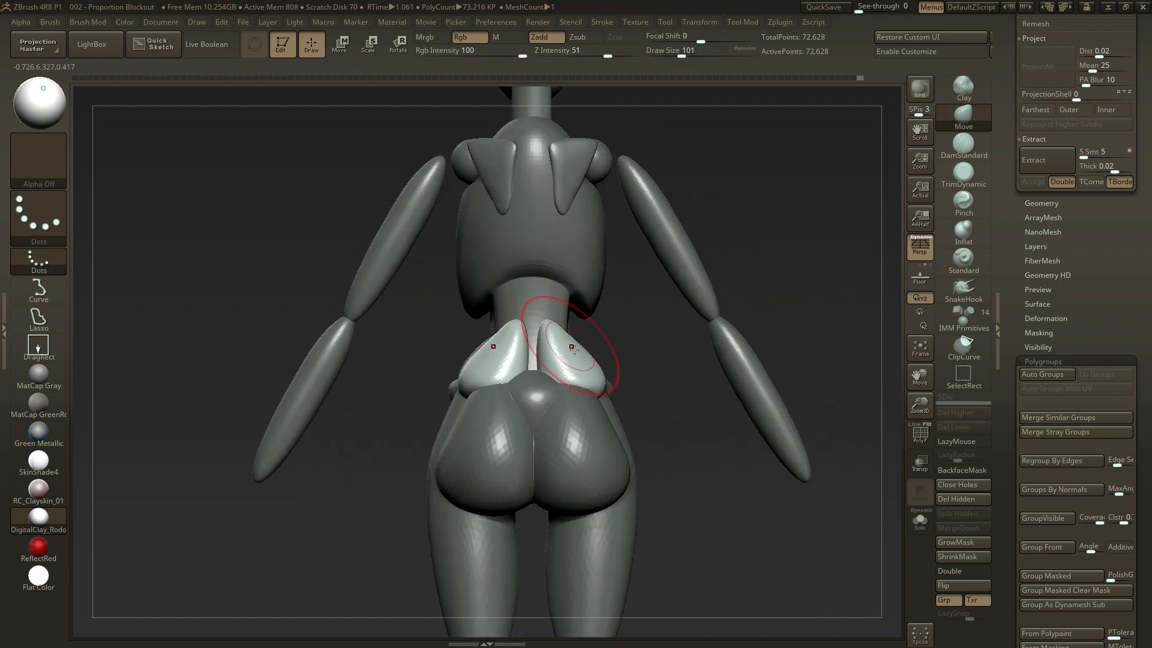
Isolate the buttocks and raise their tops around the sacrum with the Move brush
right_click_drag(660, 363, 586, 373)
key("w")
left_click_drag(540, 366, 522, 375)
key("q")
mouse_move(456, 432)
right_mouse_down()
mouse_move(512, 442)
mouse_move(566, 408)
right_mouse_up()
key("w")
key("q")
left_click_drag(549, 401, 546, 401)
mouse_move(591, 403)
right_mouse_down()
mouse_move(553, 396)
mouse_move(586, 373)
mouse_move(572, 348)
mouse_move(582, 353)
mouse_move(558, 383)
mouse_move(677, 360)
mouse_move(648, 302)
right_mouse_up()
Isolate the lower-back volumes and refine their outer sides with the Move brush
key("w")
key("q")
key("s")
key("w")
left_click(559, 250, "alt")
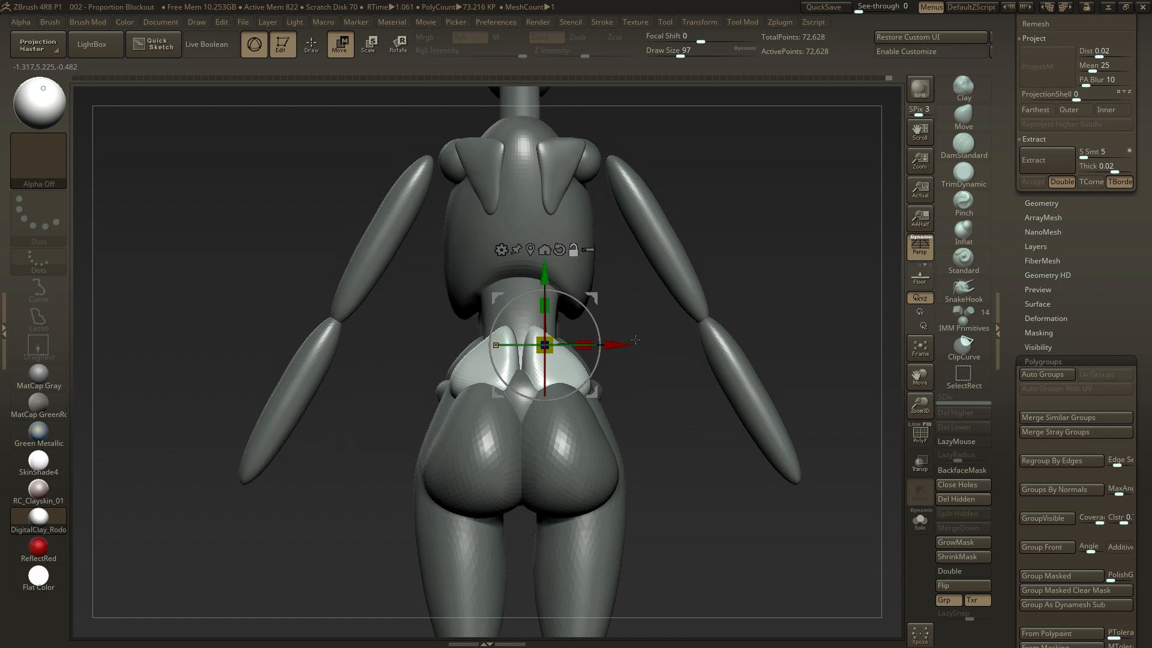
key("q")
left_click_drag(589, 360, 582, 358)
Insert a mirrored pair of spheres on the back below the ribcage with the IMM Primitives brush
right_click_drag(600, 360, 372, 342)
mouse_move(578, 330)
right_mouse_down()
mouse_move(876, 406)
mouse_move(743, 444)
mouse_move(762, 391)
mouse_move(831, 370)
mouse_move(781, 369)
mouse_move(781, 358)
right_mouse_up()
right_click_drag(780, 358, 810, 404, "alt")
left_click(962, 318)
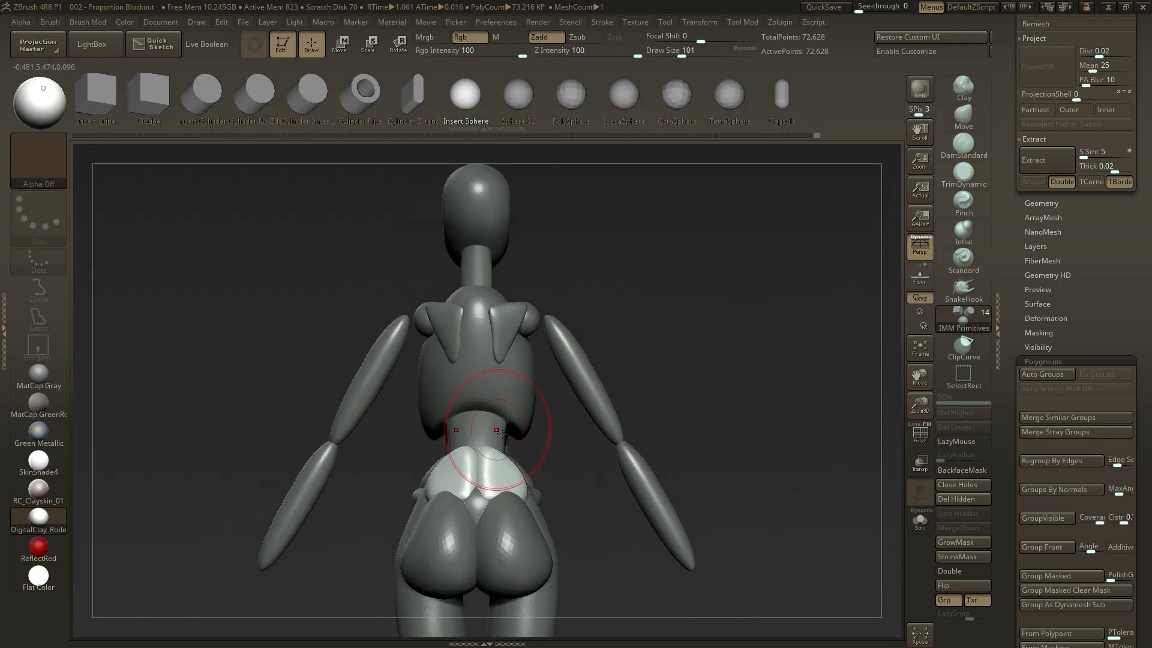
key("w")
key("q")
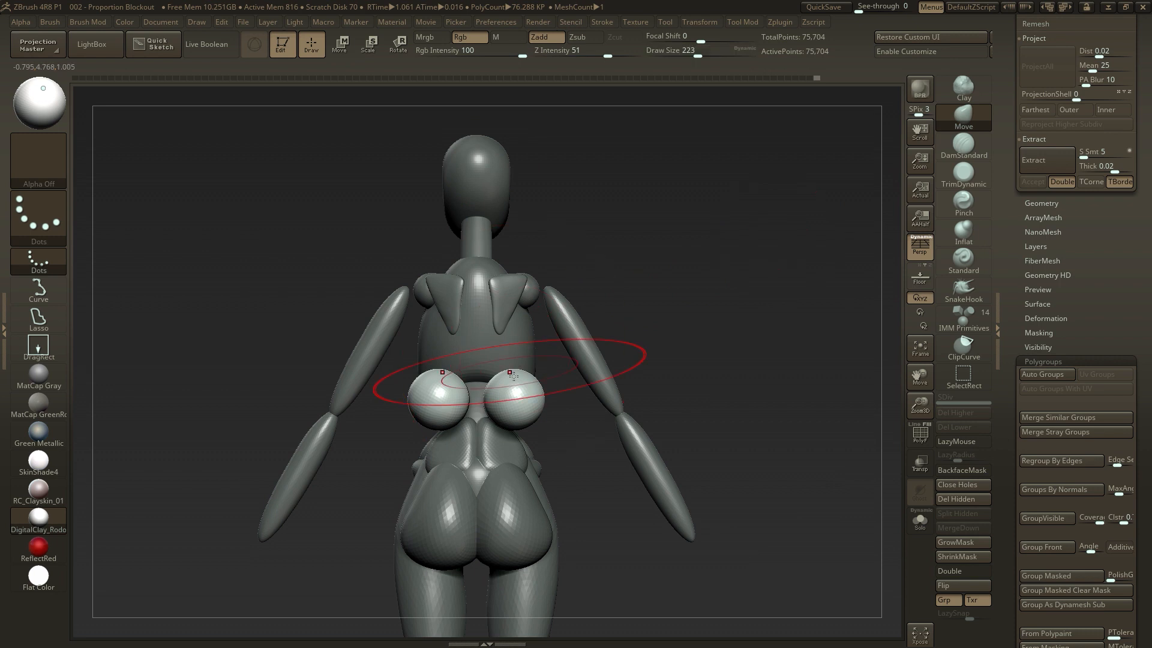
Stretch the new back spheres into long columns along the spine with the Move brush
right_click_drag(510, 411, 535, 354)
mouse_move(519, 424)
right_mouse_down()
mouse_move(514, 411)
mouse_move(618, 391)
right_mouse_up()
key("w")
key("q")
Isolate the shoulder blades and adjust their shape over the back columns with the Move brush
mouse_move(672, 319)
right_mouse_down()
mouse_move(592, 296)
mouse_move(553, 360)
mouse_move(695, 334)
mouse_move(543, 394)
mouse_move(588, 411)
mouse_move(489, 386)
right_mouse_up()
mouse_move(476, 462)
right_mouse_down()
mouse_move(517, 439)
mouse_move(514, 412)
mouse_move(615, 399)
mouse_move(689, 314)
mouse_move(490, 336)
right_mouse_up()
mouse_move(498, 420)
right_mouse_down()
mouse_move(633, 283)
mouse_move(684, 264)
mouse_move(545, 342)
mouse_move(485, 329)
mouse_move(720, 355)
mouse_move(664, 256)
right_mouse_up()
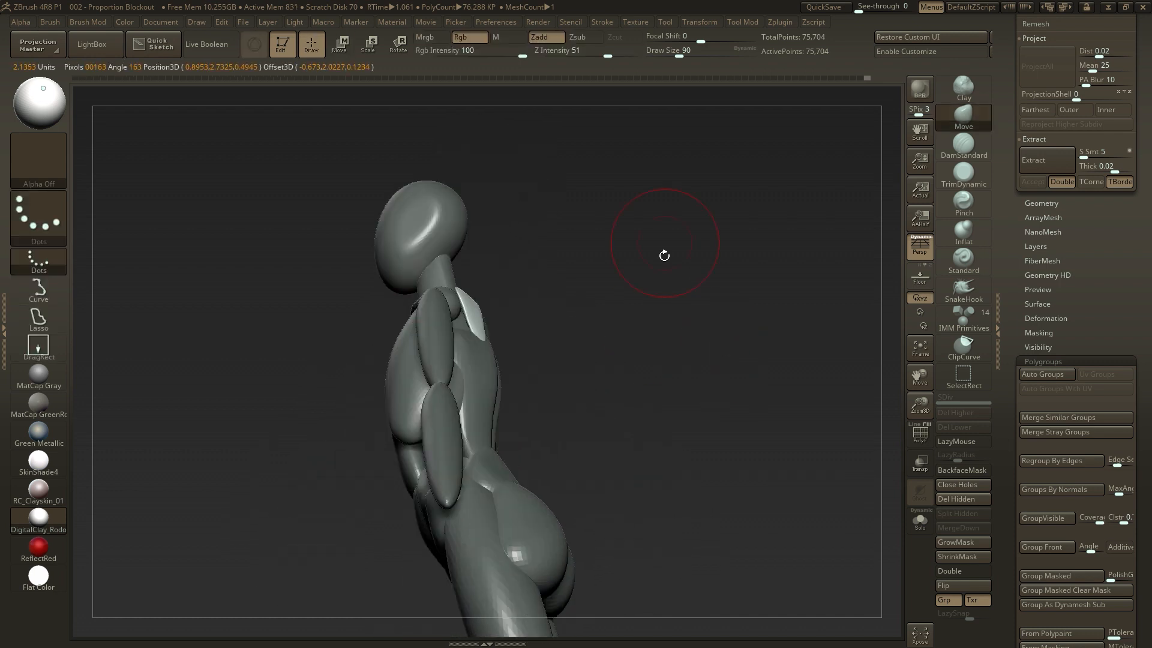
left_click_drag(493, 336, 502, 333)
mouse_move(501, 336)
right_mouse_down()
mouse_move(548, 330)
mouse_move(597, 342)
right_mouse_up()
Refine the long back columns' volume with the Inflat and Move brushes
key("b")
key("i")
key("n")
key("w")
mouse_move(639, 339)
left_mouse_down()
mouse_move(586, 327)
mouse_move(578, 384)
mouse_move(591, 412)
mouse_move(592, 348)
mouse_move(753, 368)
mouse_move(746, 316)
mouse_move(732, 437)
mouse_move(843, 324)
mouse_move(787, 348)
mouse_move(717, 351)
left_mouse_up()
key("b")
key("m")
key("v")
key("s")
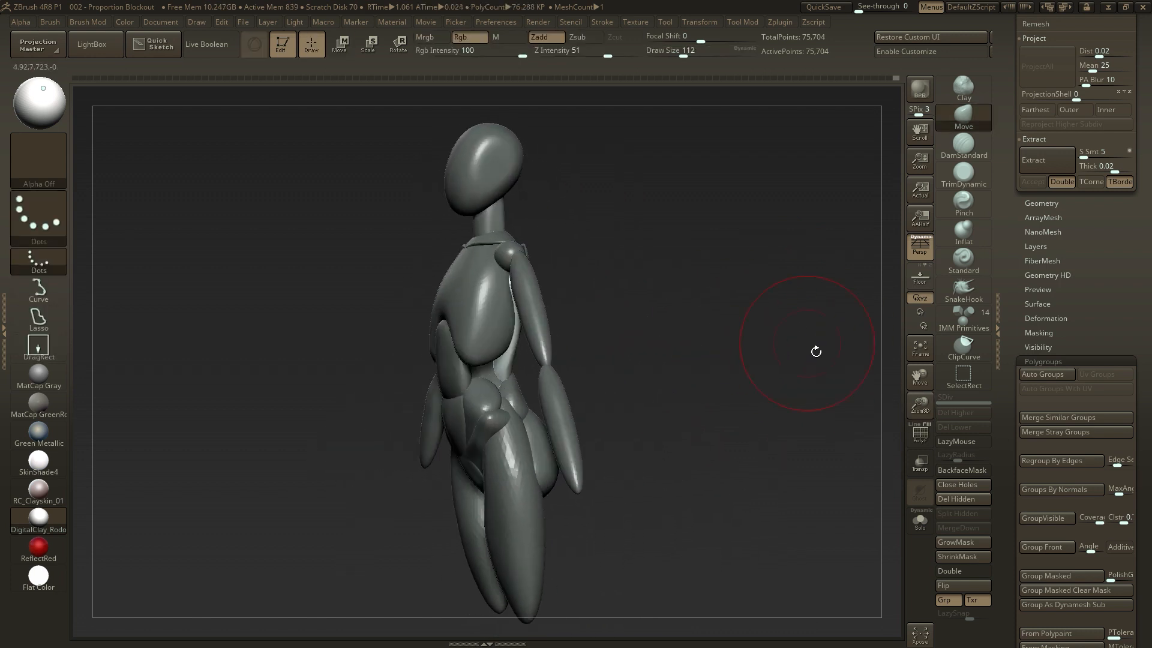
Insert a mirrored pair of spheres at the flanks between the ribcage and pelvis with the IMM Primitives brush
left_click(964, 319)
left_click_drag(511, 430, 514, 443)
left_click_drag(627, 414, 714, 414, "shift")
key("w")
left_click(478, 312)
left_click_drag(451, 396, 415, 396)
key("q")
left_click_drag(552, 402, 473, 399)
left_click(997, 327)
left_click(1147, 329)
Shape the flank spheres with the Move brush at draw size 68 to bridge the ribcage and the pelvis
left_click(963, 118)
right_click_drag(630, 390, 561, 375)
left_click_drag(535, 384, 513, 428)
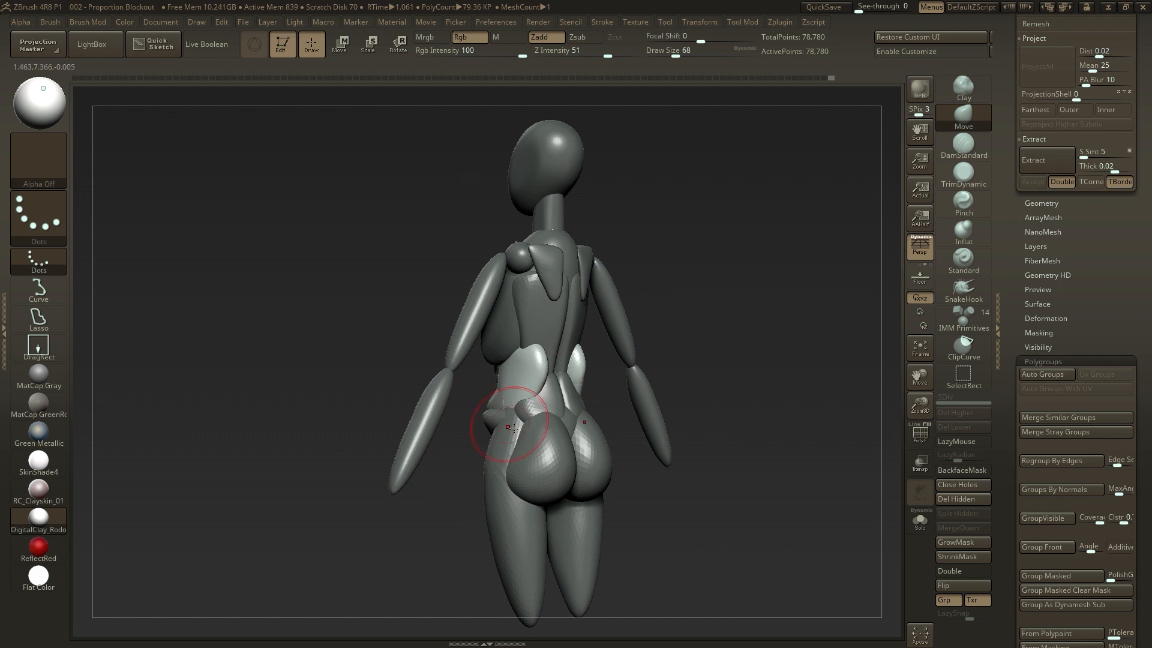
right_click_drag(514, 428, 515, 360)
mouse_move(509, 404)
right_mouse_down()
mouse_move(522, 399)
mouse_move(492, 396)
mouse_move(542, 391)
mouse_move(517, 403)
mouse_move(555, 362)
mouse_move(552, 351)
mouse_move(578, 347)
mouse_move(619, 385)
mouse_move(596, 381)
mouse_move(696, 336)
mouse_move(754, 268)
mouse_move(592, 403)
mouse_move(575, 442)
mouse_move(738, 342)
mouse_move(722, 314)
mouse_move(585, 354)
right_mouse_up()
right_click_drag(665, 329, 681, 324)
Isolate the lower-back volumes and fit their outer edges to the flanks with the Move brush
key("w")
left_click(581, 372, "ctrl")
key("q")
right_click_drag(585, 372, 827, 308)
right_click_drag(761, 360, 684, 366)
left_click_drag(637, 387, 647, 391)
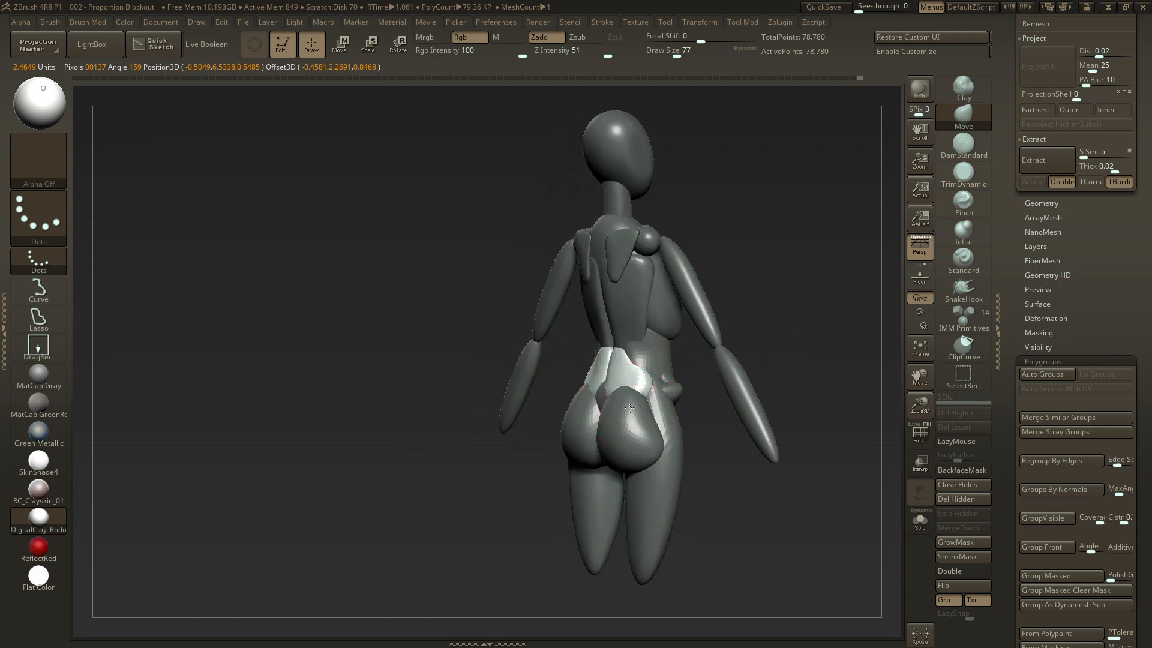
Isolate the hip ridges at the front of the pelvis and refine them with the Move brush
right_click_drag(818, 312, 876, 309)
key("w")
left_click(595, 398, "ctrl")
key("q")
right_click_drag(664, 382, 533, 399)
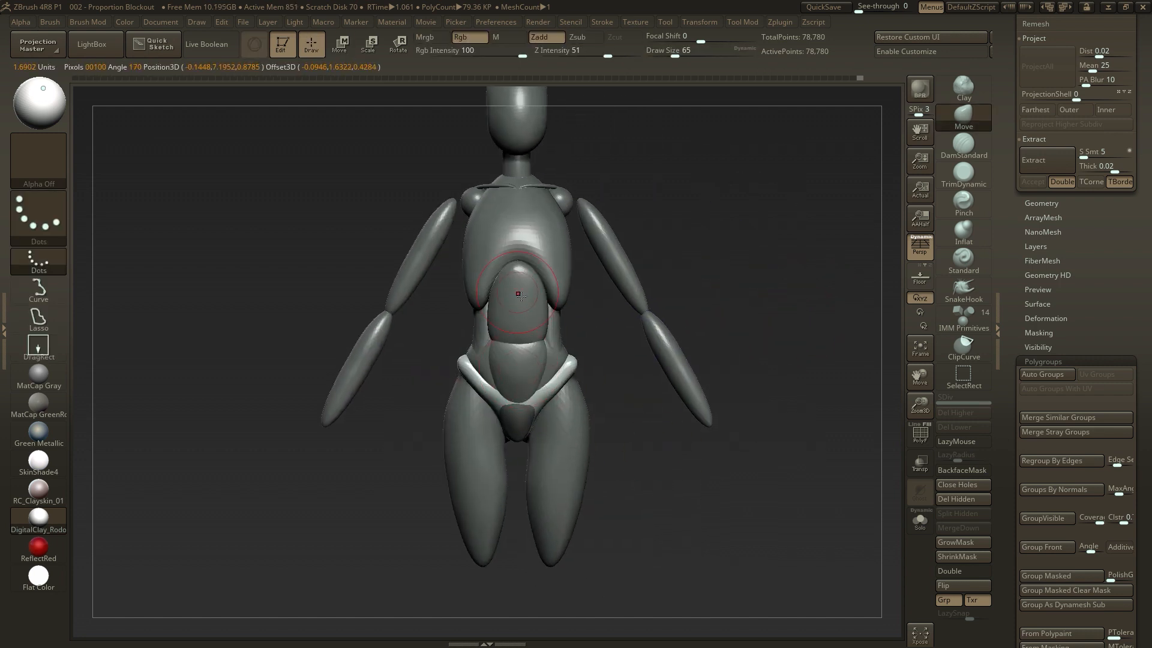
right_click_drag(519, 294, 536, 332, "ctrl")
key("s")
left_click_drag(536, 333, 539, 333)
Clear the mask and adjust the whole figure's silhouette with the Move brush at draw size 94
key("w")
left_click_drag(744, 312, 780, 336, "ctrl")
right_click_drag(744, 312, 720, 288, "ctrl")
key("q")
key("s")
left_click_drag(618, 334, 552, 347)
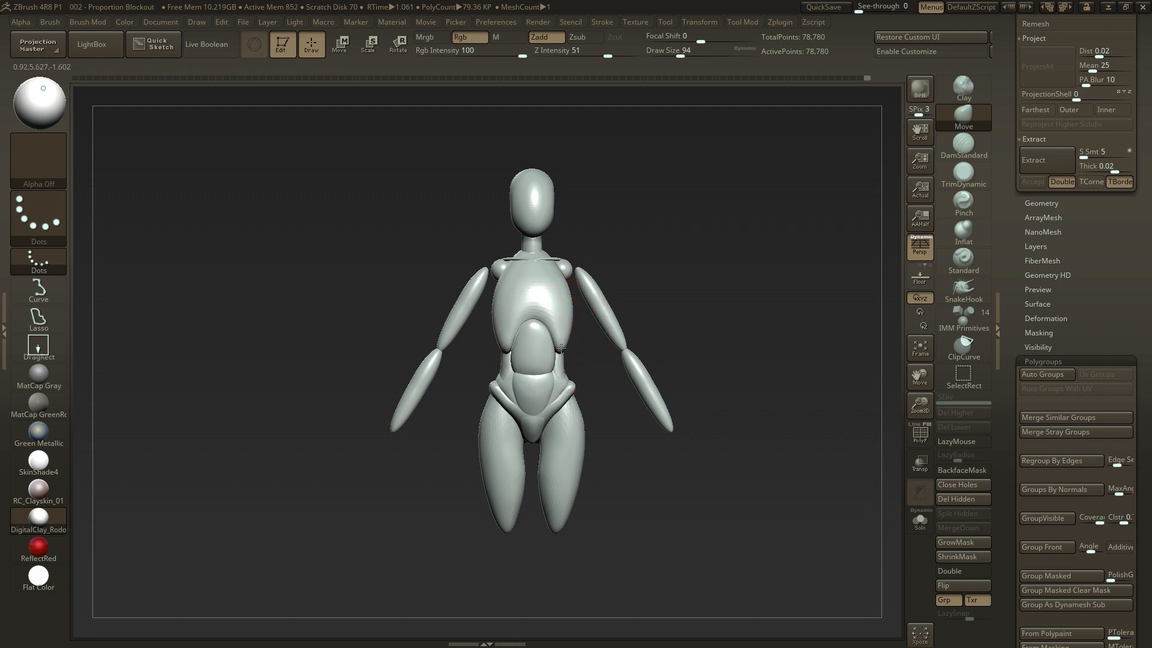
left_click_drag(628, 324, 581, 366)
Isolate the shoulder blades and adjust their shape with the Move brush
key("w")
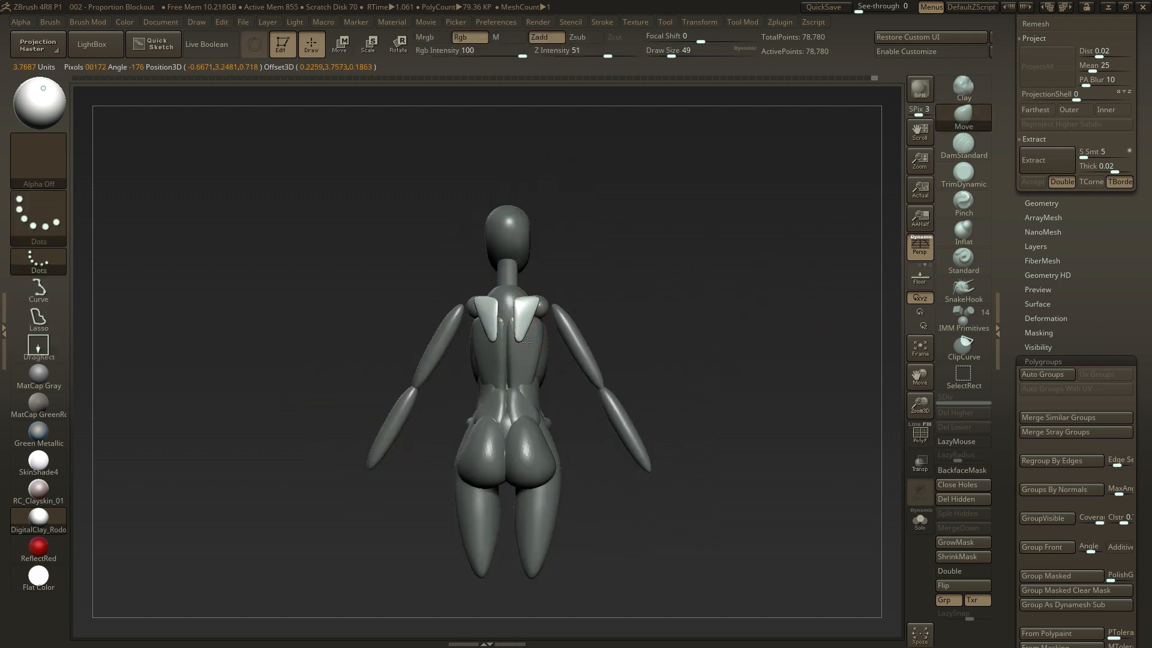
mouse_move(576, 309)
left_mouse_down()
mouse_move(690, 236)
mouse_move(738, 342)
mouse_move(641, 287)
mouse_move(870, 384)
mouse_move(723, 303)
mouse_move(741, 324)
mouse_move(690, 325)
mouse_move(758, 314)
left_mouse_up()
key("w")
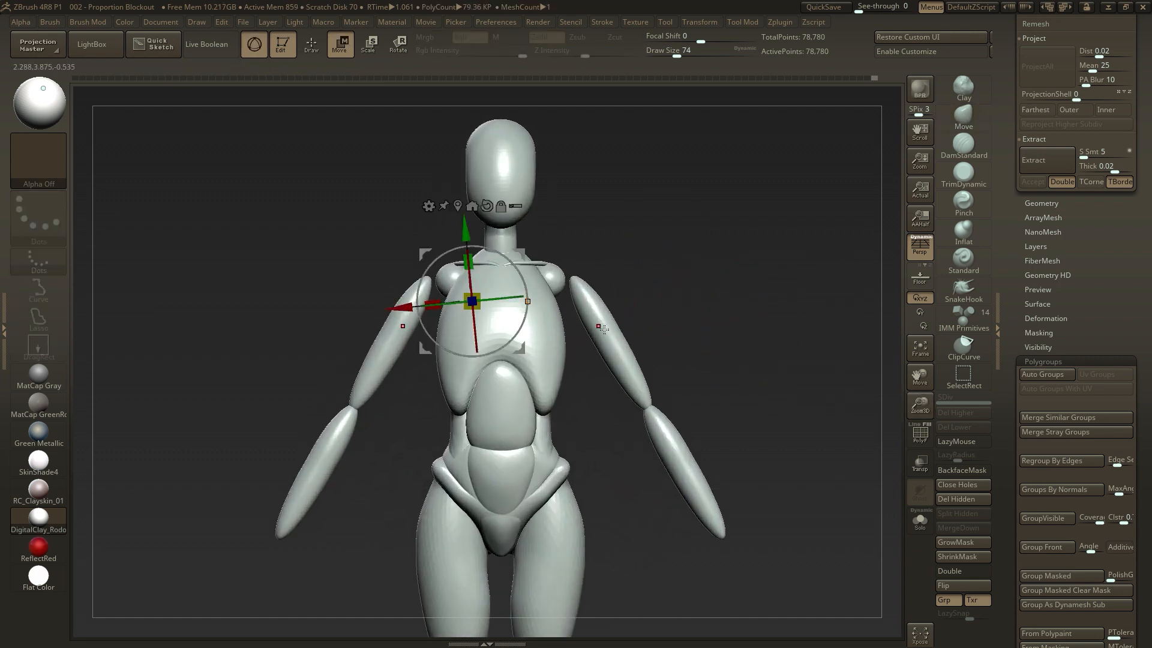
Isolate the upper arms and forearms, shift them at the shoulders, and thicken them with the Inflat brush at draw size 163
left_click(603, 329, "ctrl")
key("q")
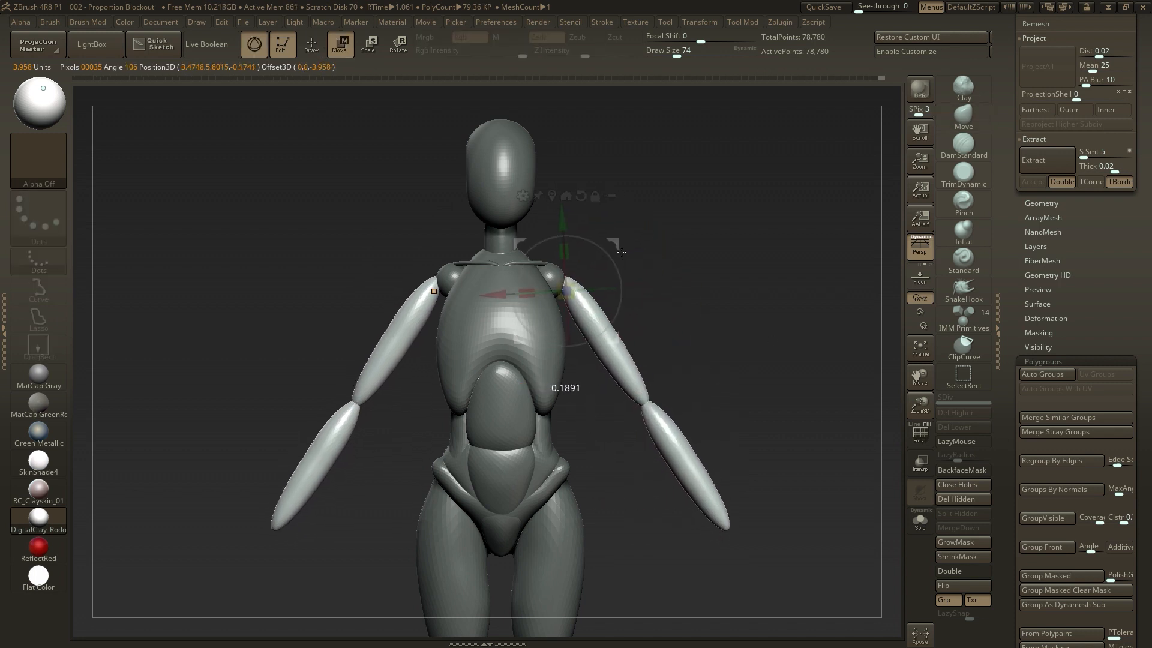
key("b")
key("i")
key("n")
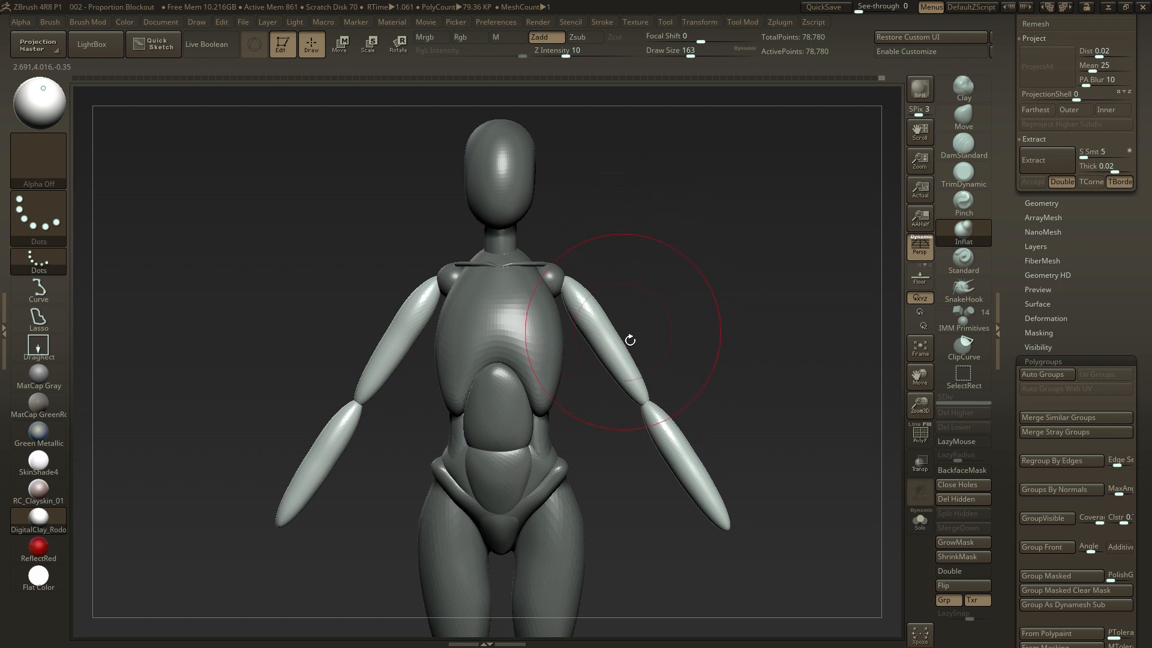
left_click_drag(606, 361, 616, 310)
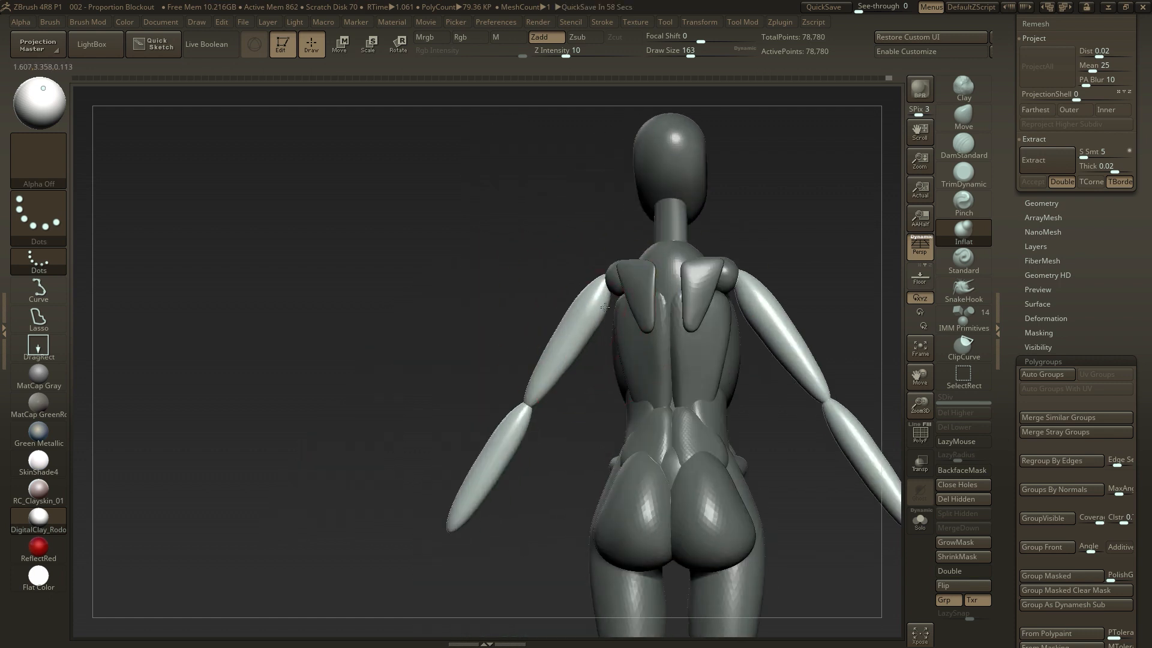
Isolate the shoulder-joint spheres and pull them out over the upper arms with the Move brush
key("w")
left_click_drag(462, 378, 558, 385)
left_click(555, 402, "ctrl")
left_click(603, 268, "ctrl")
left_click_drag(714, 264, 864, 270)
key("q")
left_click_drag(920, 404, 917, 443)
left_click_drag(920, 376, 822, 387)
left_click(964, 117)
key("s")
left_click(545, 269)
left_click_drag(678, 282, 648, 324)
Shape the shoulder spheres into tapered deltoid caps overlapping the upper arms with the Move brush at draw size 90
mouse_move(545, 297)
left_mouse_down()
mouse_move(576, 321)
mouse_move(618, 294)
mouse_move(642, 300)
mouse_move(601, 304)
mouse_move(651, 281)
mouse_move(679, 384)
mouse_move(527, 335)
mouse_move(678, 275)
mouse_move(602, 271)
left_mouse_up()
mouse_move(684, 270)
left_mouse_down()
mouse_move(606, 318)
mouse_move(646, 330)
mouse_move(615, 306)
left_mouse_up()
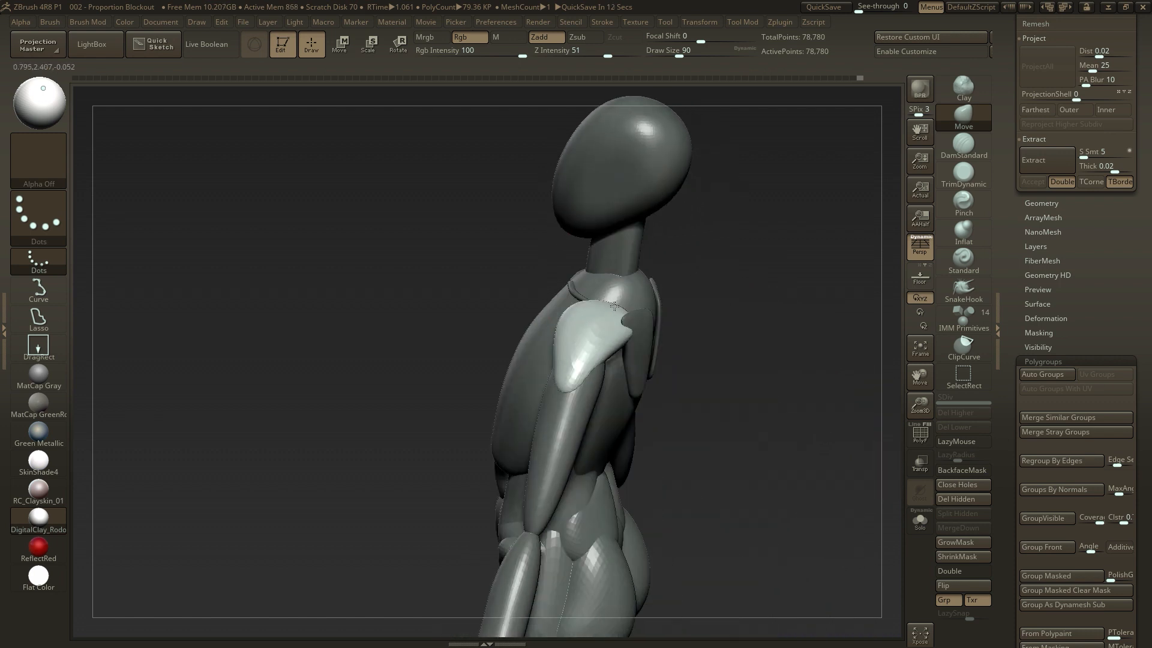
key("b")
key("m")
key("v")
left_click_drag(548, 371, 601, 318, "shift")
left_click_drag(932, 408, 596, 281)
Isolate the shoulder blades and widen their upper outer corners toward the deltoids with the Move brush at draw size 59
key("w")
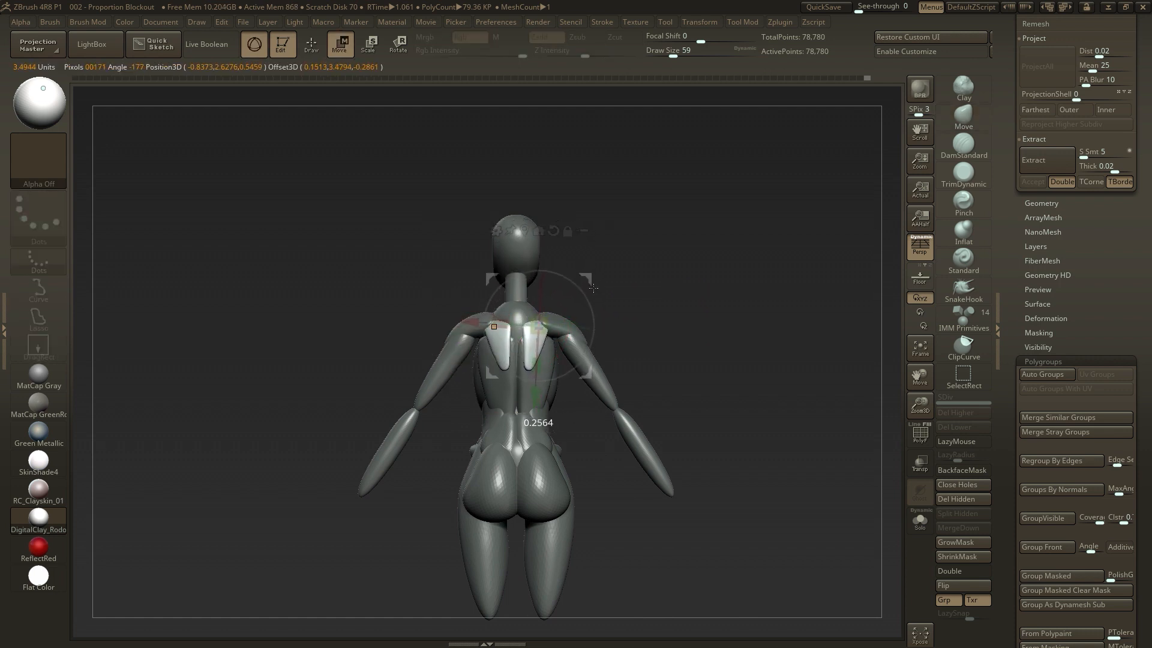
key("q")
mouse_move(594, 290)
left_mouse_down()
mouse_move(702, 321)
mouse_move(763, 290)
mouse_move(554, 324)
mouse_move(567, 327)
left_mouse_up()
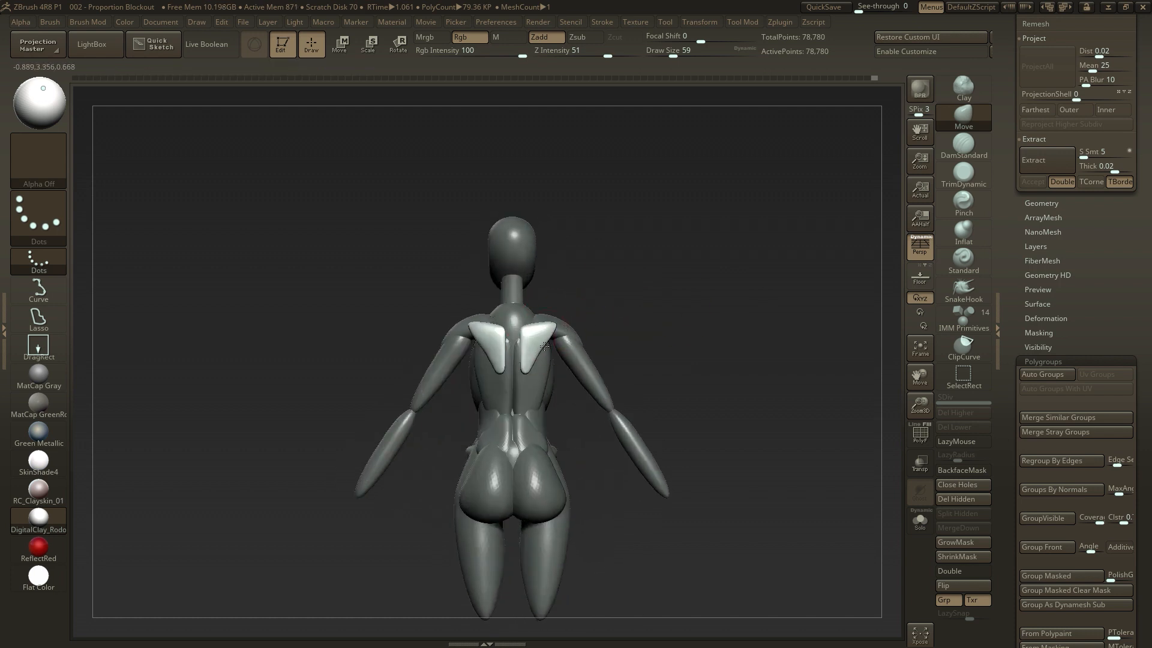
Isolate the long back columns and refine their outline beneath the shoulder blades with the Move brush
key("w")
left_click_drag(531, 414, 532, 439, "ctrl")
key("ctrl+z")
key("q")
left_click_drag(565, 335, 641, 284)
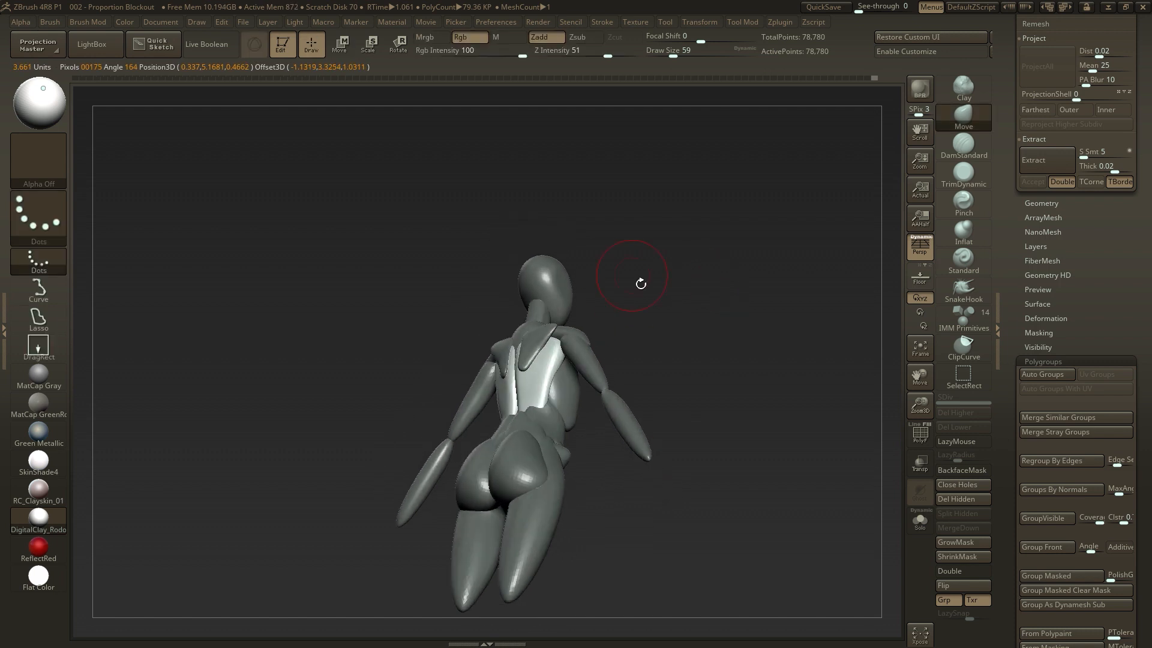
left_click_drag(636, 331, 589, 317)
Isolate the collarbones and fit them to the tops of the shoulders with the Move brush at draw size 112
key("w")
mouse_move(767, 360)
left_mouse_down()
mouse_move(601, 382)
mouse_move(762, 341)
left_mouse_up()
key("q")
key("w")
left_click_drag(791, 411, 690, 393, "shift")
key("q")
mouse_move(750, 336)
left_mouse_down("alt")
mouse_move(757, 360)
mouse_move(672, 336)
left_mouse_up("alt")
key("s")
left_click_drag(539, 359, 546, 358)
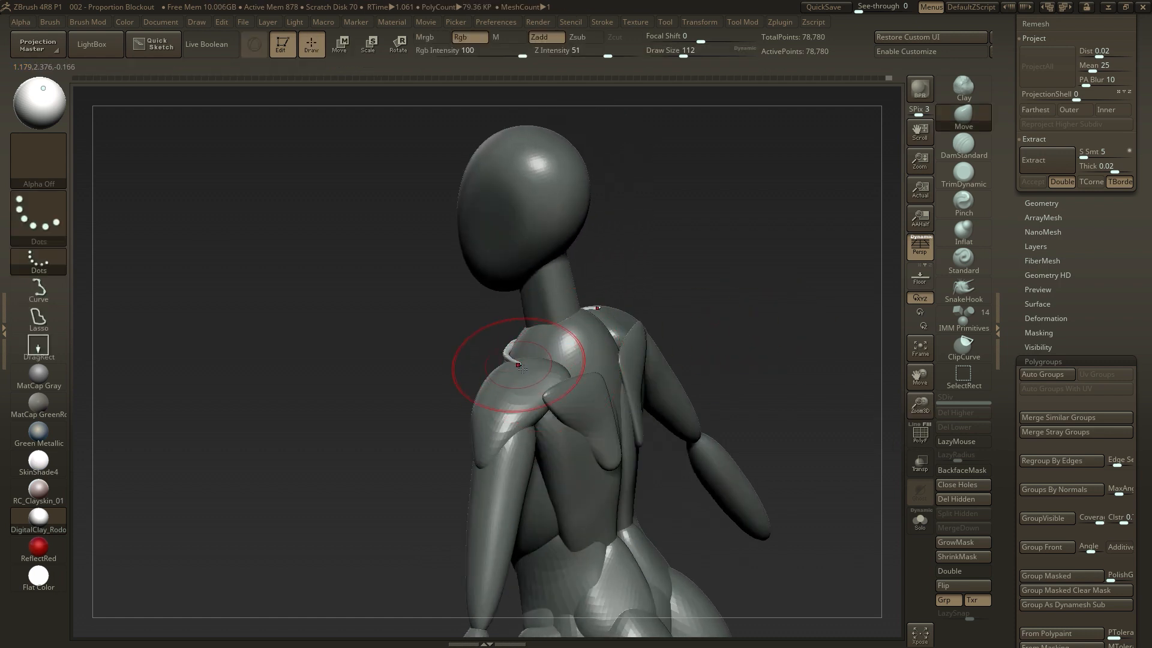
Isolate the deltoid caps and reshape their side and back profiles with the Move brush at draw sizes 120 and 108
left_click_drag(445, 362, 552, 378)
key("w")
left_click(529, 388, "ctrl")
key("q")
key("s")
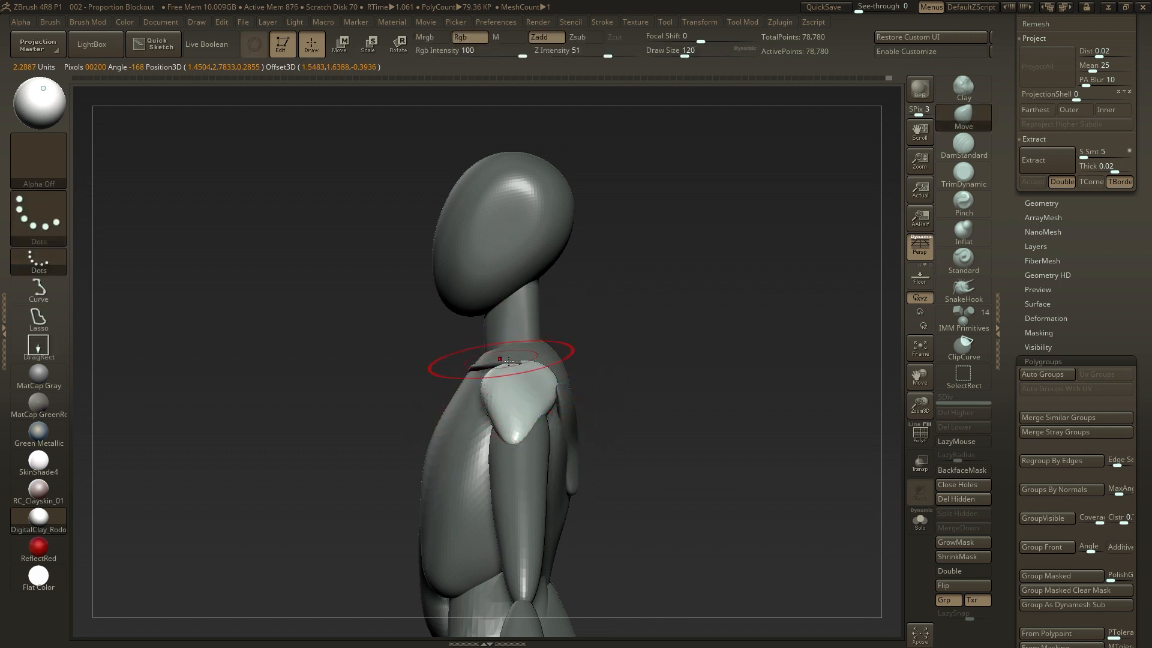
left_click_drag(628, 363, 570, 375)
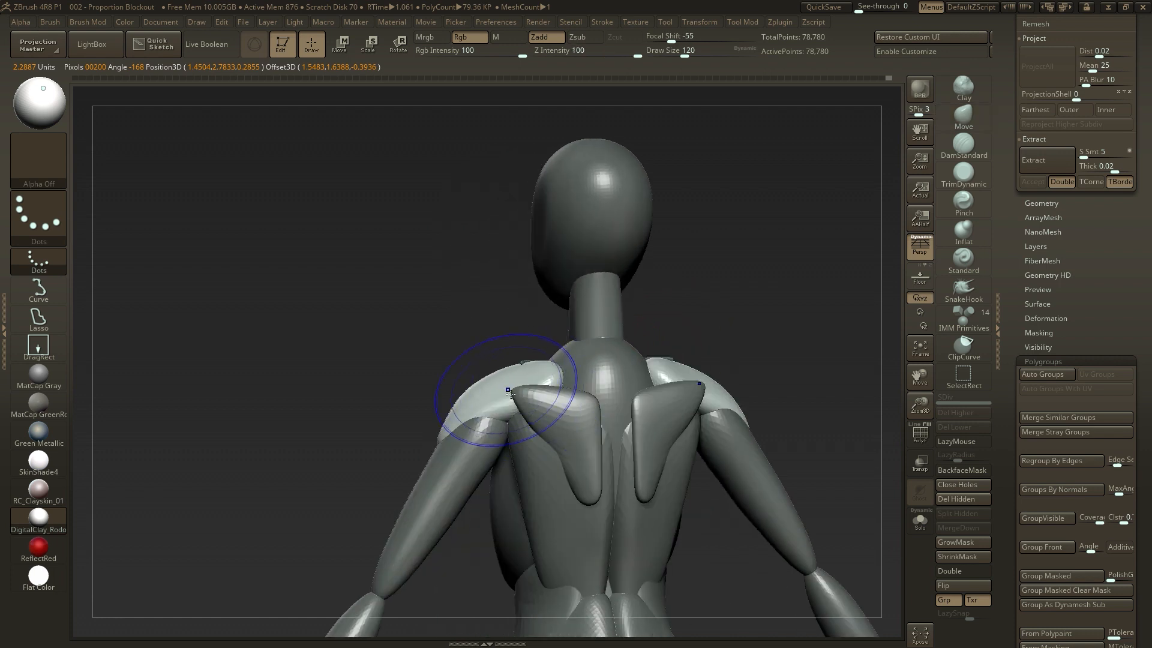
mouse_move(444, 398)
left_mouse_down()
mouse_move(507, 358)
mouse_move(462, 339)
mouse_move(618, 309)
left_mouse_up()
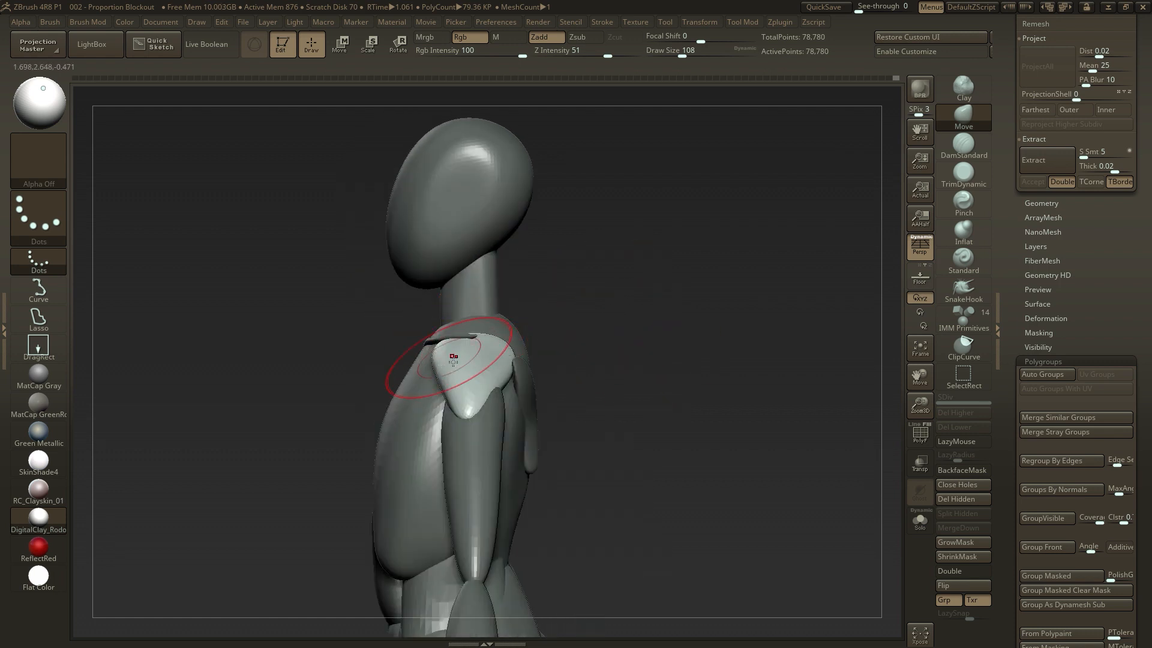
mouse_move(565, 336)
left_mouse_down()
mouse_move(517, 350)
mouse_move(723, 314)
mouse_move(530, 326)
left_mouse_up()
left_click_drag(600, 357, 634, 306)
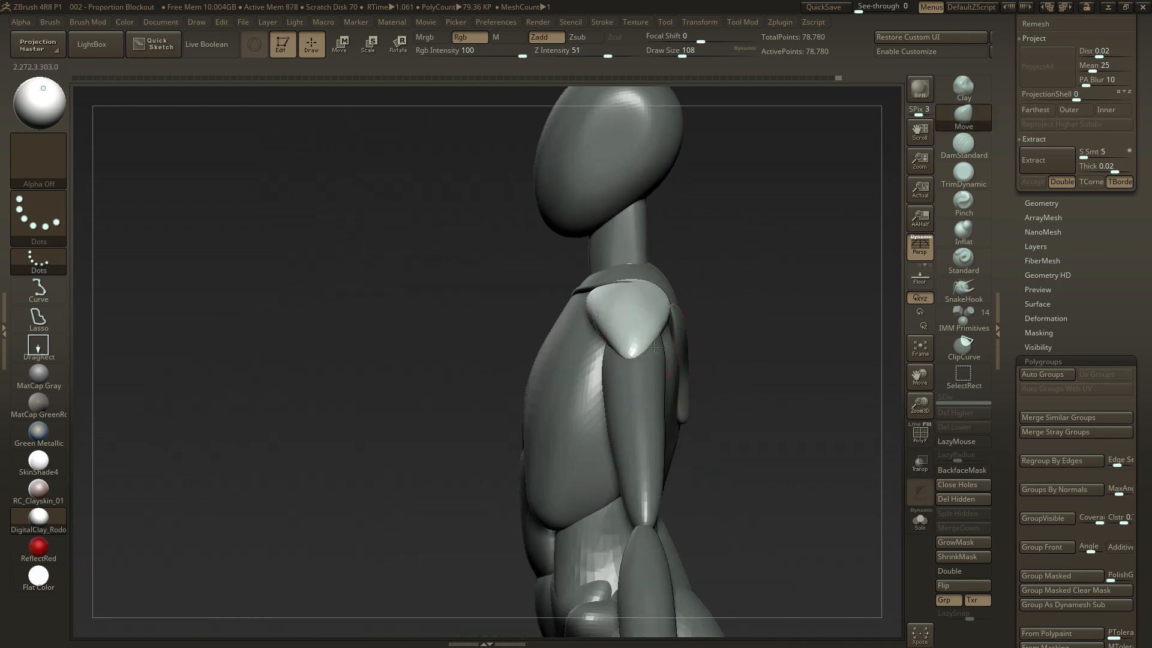
Isolate the upper arms and add volume to them with the Inflat brush
mouse_move(477, 350)
left_mouse_down("shift")
mouse_move(781, 326)
mouse_move(747, 300)
left_mouse_up("shift")
key("w")
left_click(583, 372, "ctrl")
key("q")
left_click(964, 232)
mouse_move(583, 367)
left_mouse_down()
mouse_move(593, 391)
mouse_move(585, 373)
left_mouse_up()
mouse_move(585, 373)
left_mouse_down("shift")
mouse_move(614, 411)
mouse_move(576, 358)
left_mouse_up("shift")
Isolate the forearms and reposition them at the elbows with the Move gizmo
key("w")
left_click(695, 503, "ctrl")
left_click(705, 416, "alt")
left_click_drag(691, 512, 544, 331, "alt")
left_click_drag(595, 310, 600, 324)
left_click_drag(702, 336, 627, 258)
left_click_drag(591, 284, 692, 366)
Isolate the deltoid caps and refine their outer contour from the front with the Move brush at draw size 97
key("q")
key("w")
left_click(562, 309, "ctrl")
key("q")
left_click(963, 117)
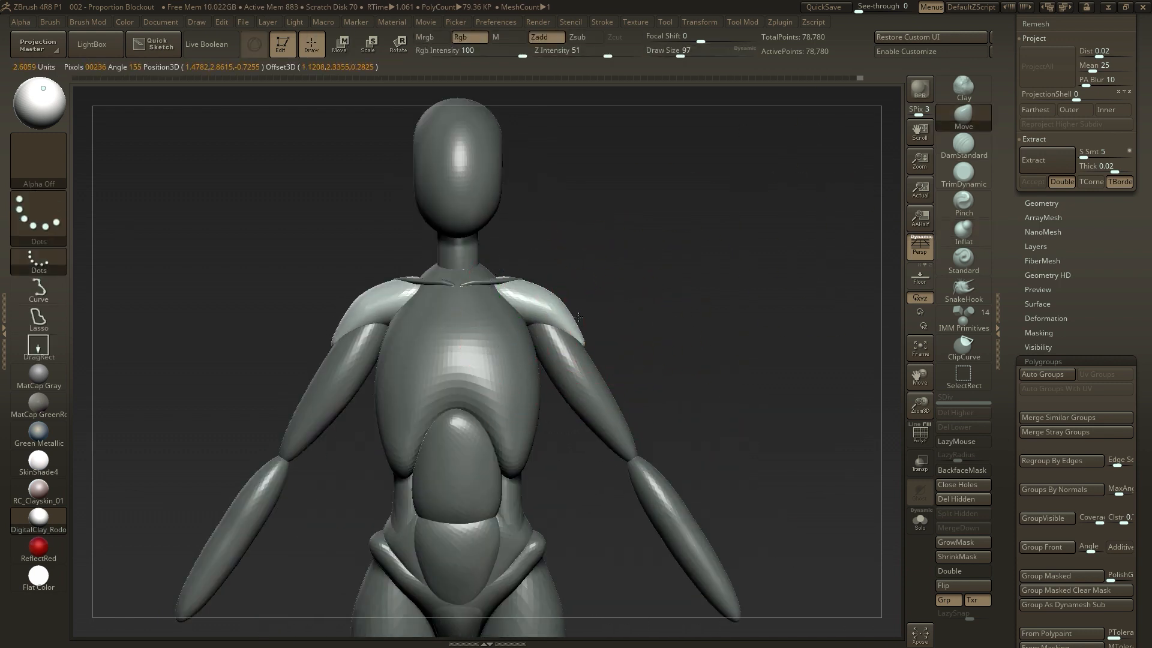
left_click_drag(699, 315, 591, 317)
key("]")
mouse_move(757, 308)
left_mouse_down()
mouse_move(771, 308)
mouse_move(606, 327)
left_mouse_up()
key("s")
mouse_move(684, 321)
left_mouse_down()
mouse_move(596, 334)
mouse_move(684, 327)
left_mouse_up()
left_click_drag(510, 327, 598, 360)
Insert a mirrored pair of spheres on the upper arms for the biceps with the IMM Primitives brush
left_click(963, 318)
mouse_move(624, 397)
left_mouse_down()
mouse_move(636, 429)
mouse_move(648, 335)
mouse_move(586, 336)
left_mouse_up()
key("w")
key("q")
Stretch the biceps spheres along the upper arms with the Move brush
left_click(964, 117)
left_click_drag(599, 378, 633, 414)
key("w")
left_click_drag(801, 339, 756, 333)
mouse_move(729, 338)
left_mouse_down("shift")
mouse_move(790, 342)
mouse_move(762, 325)
mouse_move(659, 343)
left_mouse_up("shift")
key("q")
mouse_move(789, 414)
left_mouse_down()
mouse_move(702, 411)
mouse_move(786, 402)
left_mouse_up()
mouse_move(675, 360)
left_mouse_down()
mouse_move(686, 358)
mouse_move(699, 398)
left_mouse_up()
left_click_drag(780, 360, 683, 378)
Fit the biceps' side and front profiles into the upper arms with the Move brush at draw size 77
left_click_drag(708, 359, 751, 358, "shift")
left_click_drag(637, 335, 640, 337)
mouse_move(840, 367)
left_mouse_down()
mouse_move(818, 380)
mouse_move(831, 375)
left_mouse_up()
mouse_move(756, 363)
left_mouse_down("shift")
mouse_move(780, 364)
mouse_move(674, 303)
mouse_move(861, 226)
left_mouse_up("shift")
mouse_move(637, 336)
left_mouse_down()
mouse_move(600, 384)
mouse_move(674, 432)
mouse_move(725, 357)
mouse_move(696, 354)
left_mouse_up()
left_click_drag(696, 354, 684, 384, "alt")
key("s")
left_click_drag(594, 338, 584, 338)
left_click_drag(564, 360, 585, 380)
left_click_drag(690, 360, 660, 324)
left_click_drag(720, 372, 636, 387, "shift")
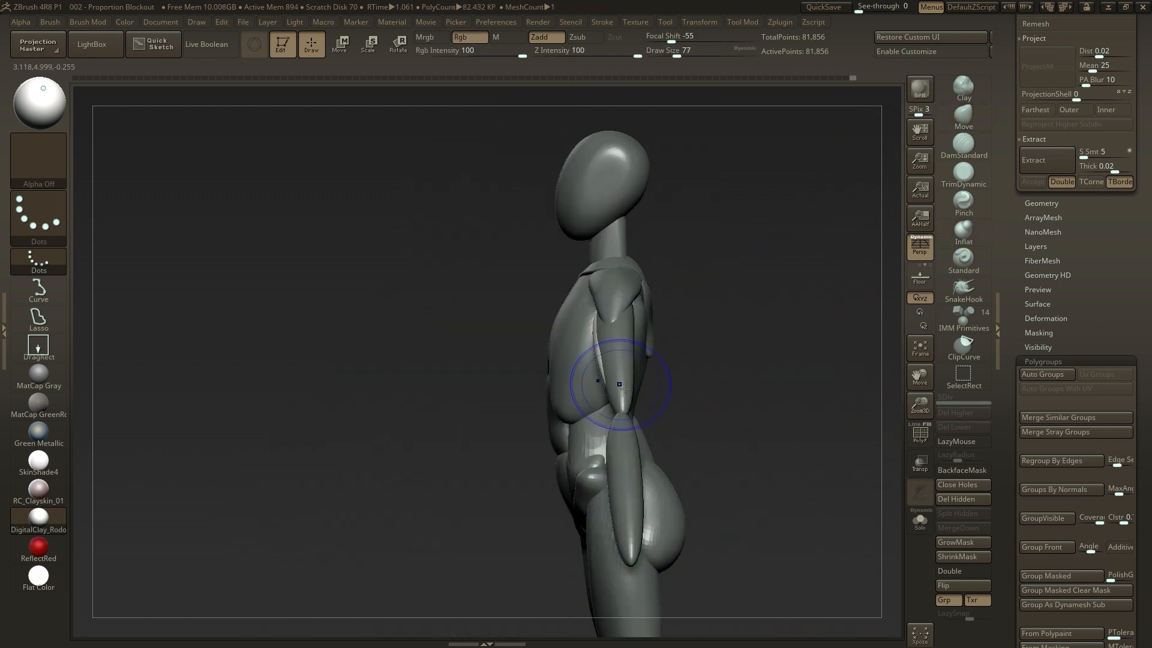
Refine the biceps' upper ends where they tuck beneath the deltoids with the Move brush
left_click_drag(522, 372, 643, 327)
mouse_move(858, 408)
left_mouse_down("alt")
mouse_move(885, 528)
mouse_move(864, 516)
left_mouse_up("alt")
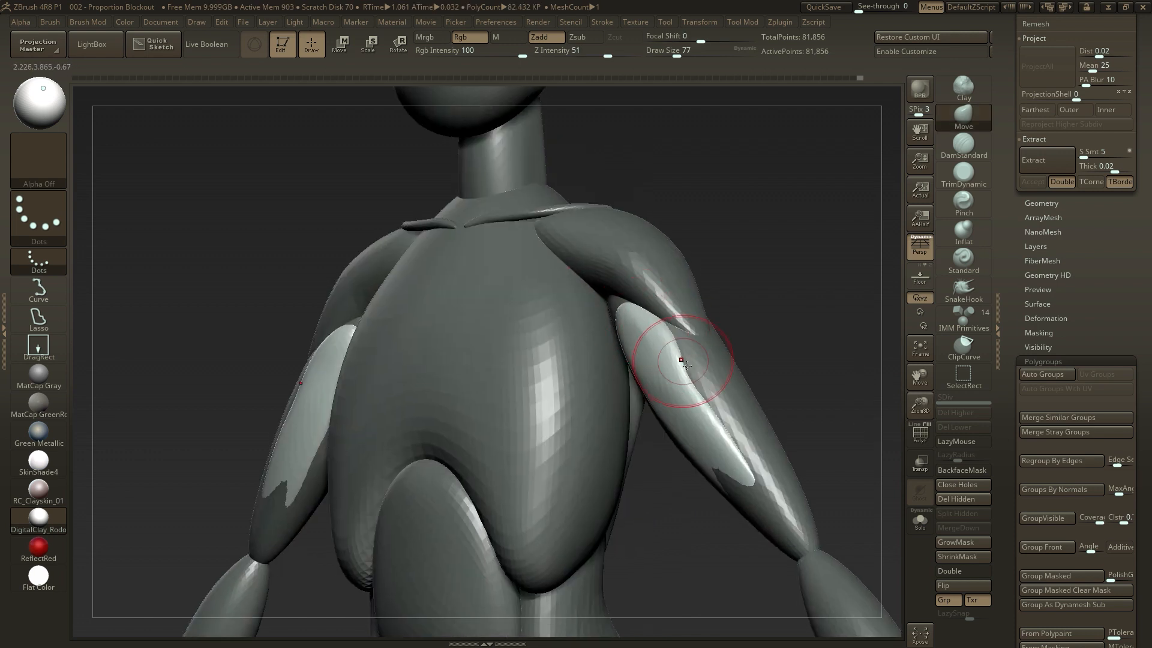
left_click_drag(727, 424, 668, 408)
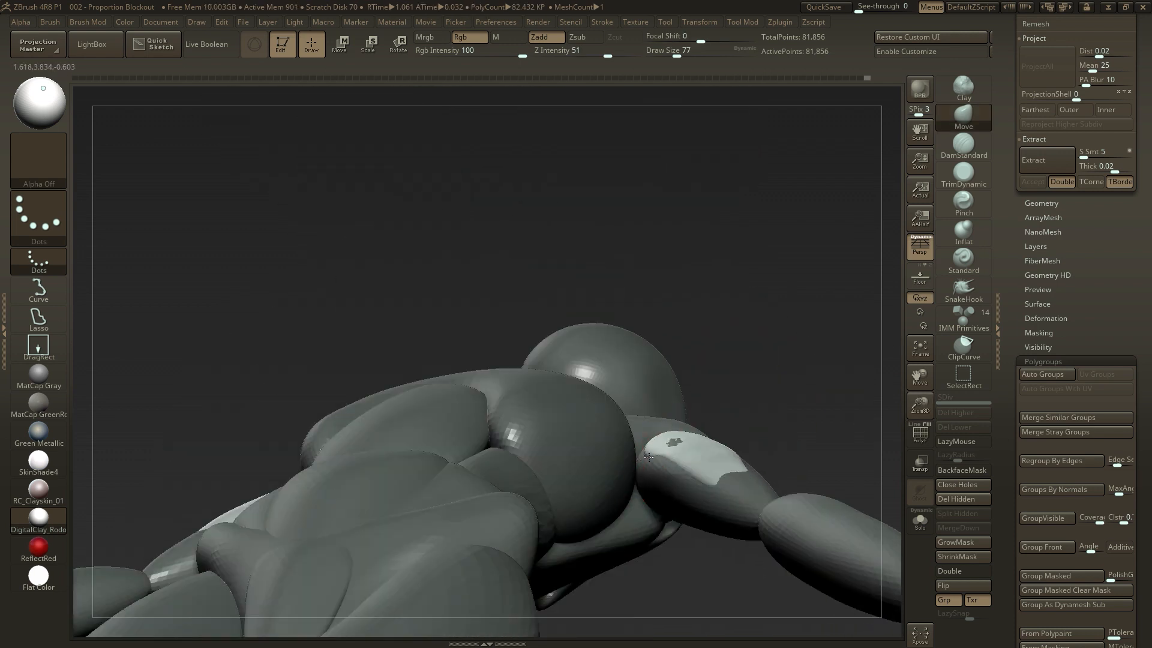
mouse_move(774, 372)
left_mouse_down("shift")
mouse_move(784, 440)
mouse_move(733, 470)
left_mouse_up("shift")
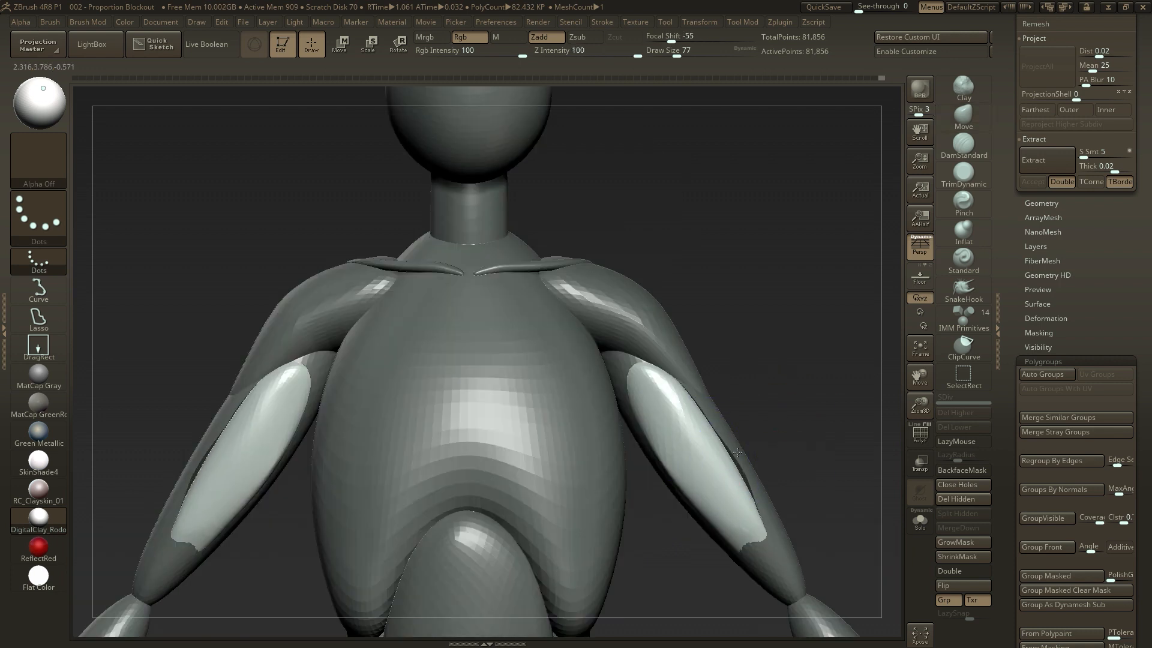
left_click_drag(798, 432, 738, 420)
left_click_drag(780, 432, 762, 372, "alt")
key("s")
left_click_drag(643, 388, 650, 388)
Refine the biceps' lower ends and outer edges toward the elbows with the Move brush
left_click_drag(750, 408, 798, 414, "shift")
key("s")
left_click_drag(670, 431, 672, 431)
left_click_drag(650, 438, 655, 447)
left_click_drag(598, 355, 590, 340)
left_click_drag(919, 405, 900, 354)
left_click_drag(753, 388, 771, 391)
left_click_drag(918, 405, 921, 474)
Isolate the forearms and reshape them around the elbows with the Move brush at draw size 182
key("w")
left_click(694, 492, "ctrl")
key("q")
left_click_drag(729, 420, 630, 333, "shift")
key("s")
mouse_move(573, 381)
left_mouse_down()
mouse_move(590, 377)
mouse_move(571, 371)
left_mouse_up()
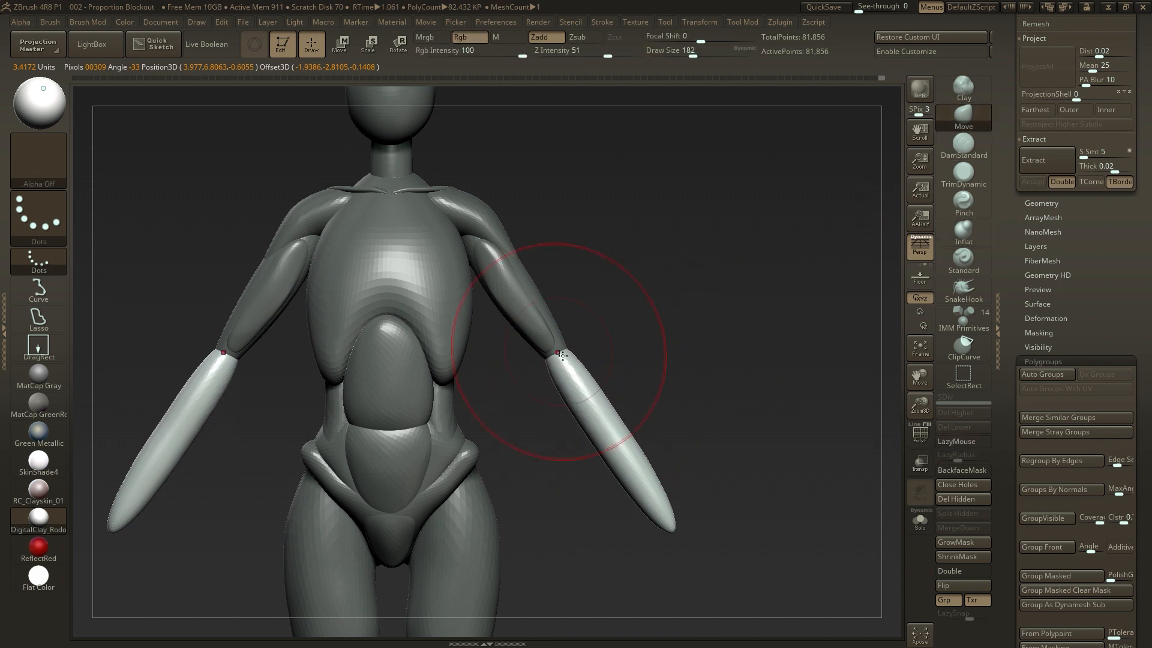
Try to clip the forearms flat at the wrists
left_click_drag(785, 429, 730, 365, "alt")
mouse_move(678, 408)
left_mouse_down("ctrl+shift")
mouse_move(527, 517)
mouse_move(519, 501)
mouse_move(526, 507)
left_mouse_up("ctrl+shift")
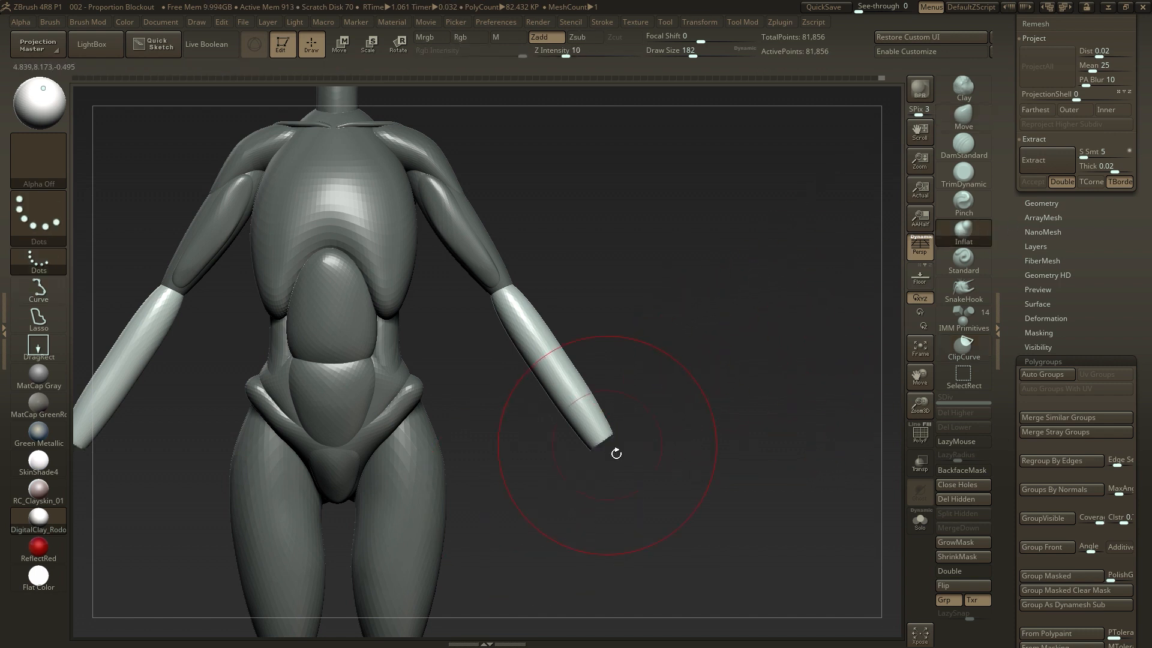
Thicken the upper half of the forearms below the elbows with the Inflat brush at draw size 182
left_click_drag(580, 383, 552, 398, "alt")
left_click_drag(723, 413, 588, 445)
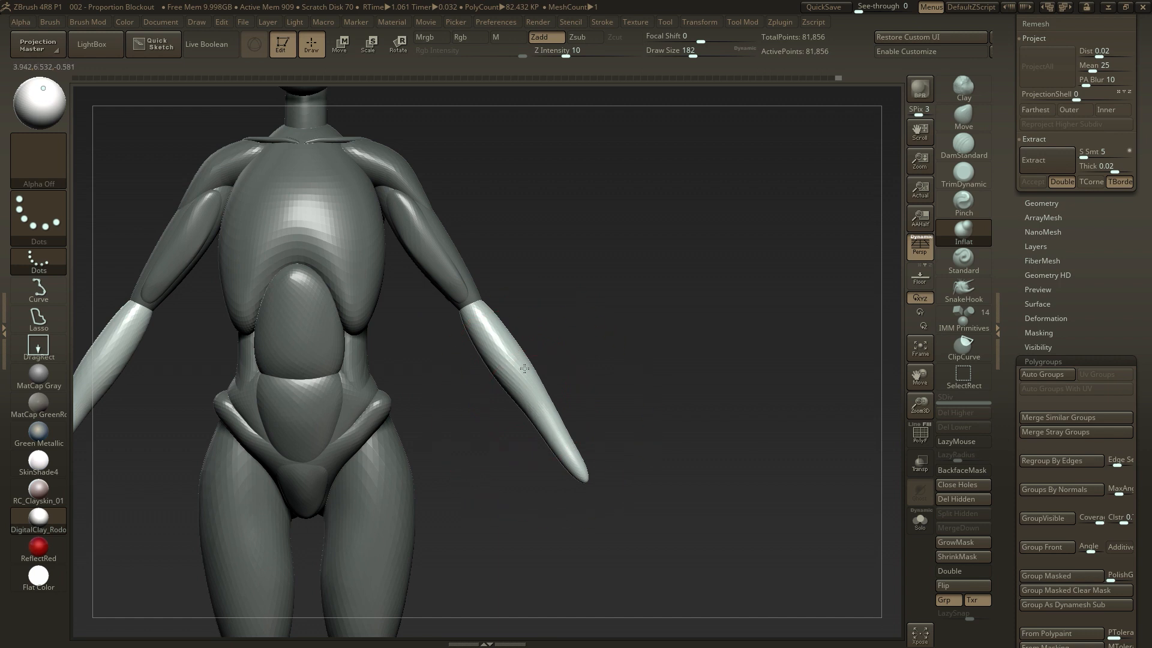
left_click_drag(471, 307, 489, 325)
left_click_drag(606, 318, 509, 325)
mouse_move(623, 312)
left_mouse_down()
mouse_move(540, 296)
mouse_move(894, 203)
left_mouse_up()
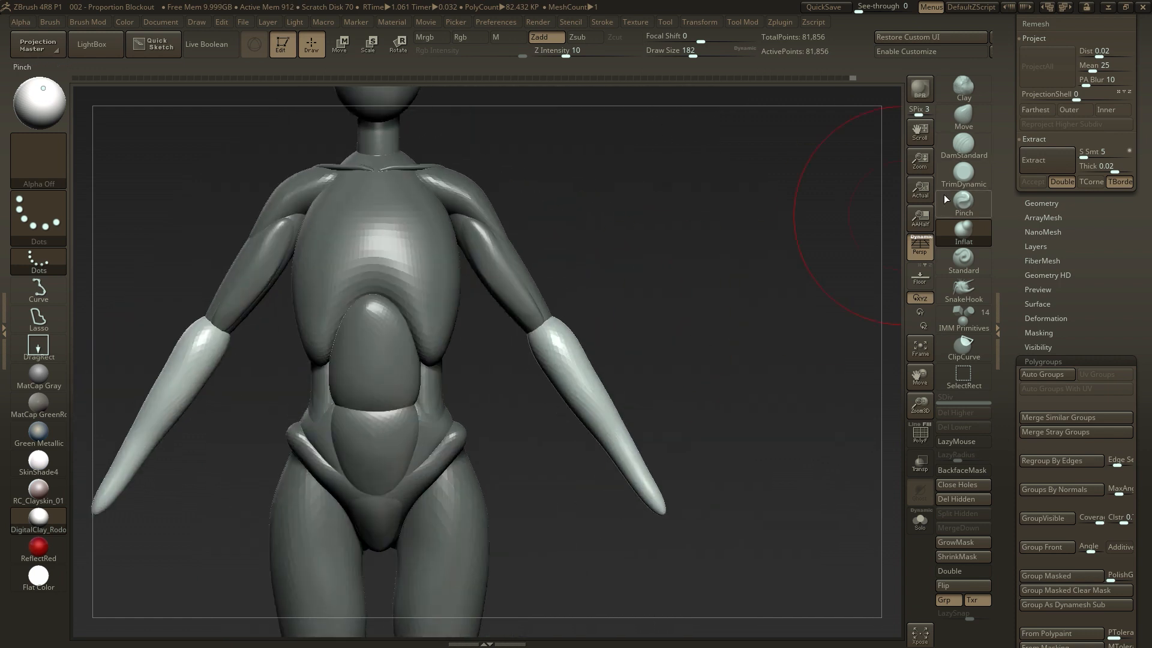
Shape the forearms to bulge below the elbows and taper toward the wrists with the Move brush, up to draw size 234
left_click(963, 117)
left_click_drag(584, 349, 593, 344)
mouse_move(648, 294)
left_mouse_down()
mouse_move(610, 259)
mouse_move(624, 294)
left_mouse_up()
left_click_drag(525, 354, 518, 359)
mouse_move(708, 306)
left_mouse_down()
mouse_move(784, 313)
mouse_move(768, 324)
left_mouse_up()
left_click(963, 232)
key("b")
key("m")
key("v")
left_click_drag(528, 313, 545, 317)
key("bracketright")
left_click_drag(582, 408, 586, 405)
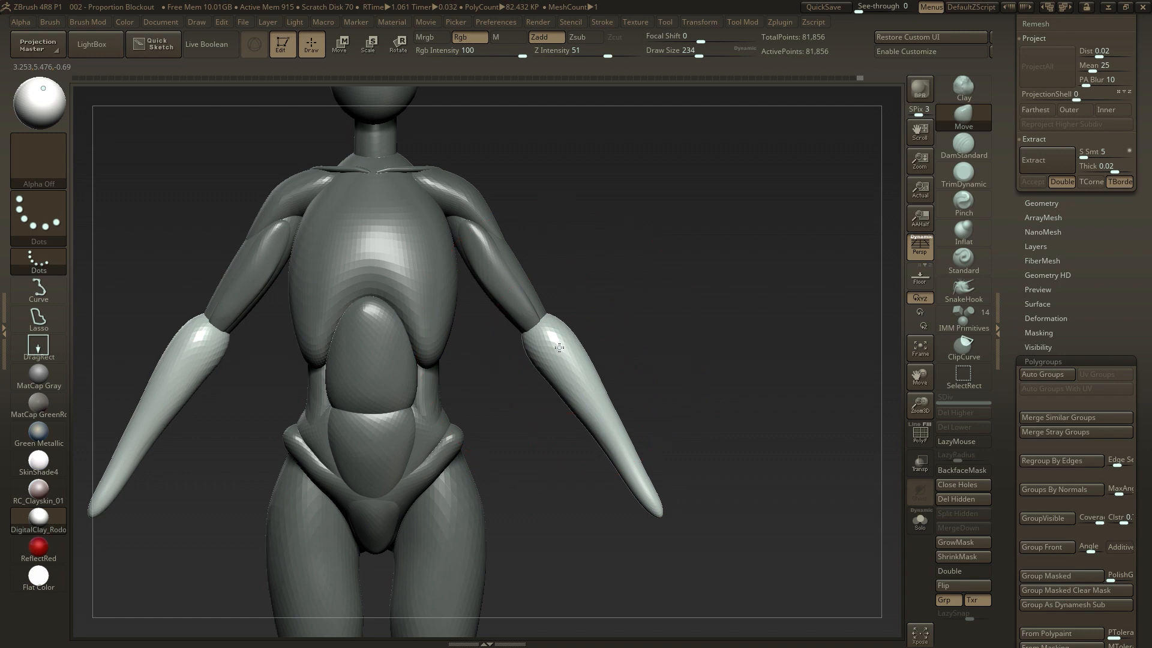
Reshape the forearms toward the wrists with the Move brush, reducing the draw size to 192
left_click_drag(657, 494, 672, 486)
mouse_move(656, 489)
left_mouse_down()
mouse_move(567, 381)
mouse_move(591, 378)
mouse_move(583, 360)
left_mouse_up()
left_click_drag(747, 337, 690, 333)
left_click_drag(517, 432, 575, 414)
key("s")
left_click(564, 401)
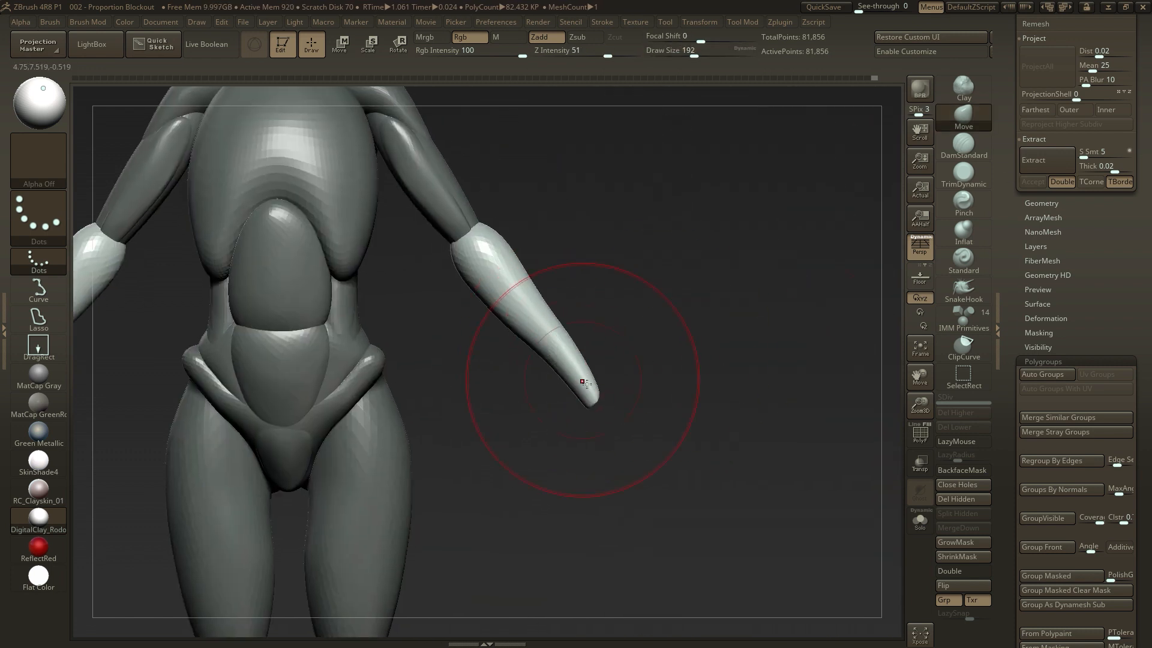
left_click_drag(629, 414, 823, 330)
left_click_drag(513, 340, 521, 347)
Insert mirrored spheres at the elbows and mold them into elbow caps with the Move brush at draw size 62
key("w")
left_click_drag(372, 258, 550, 304)
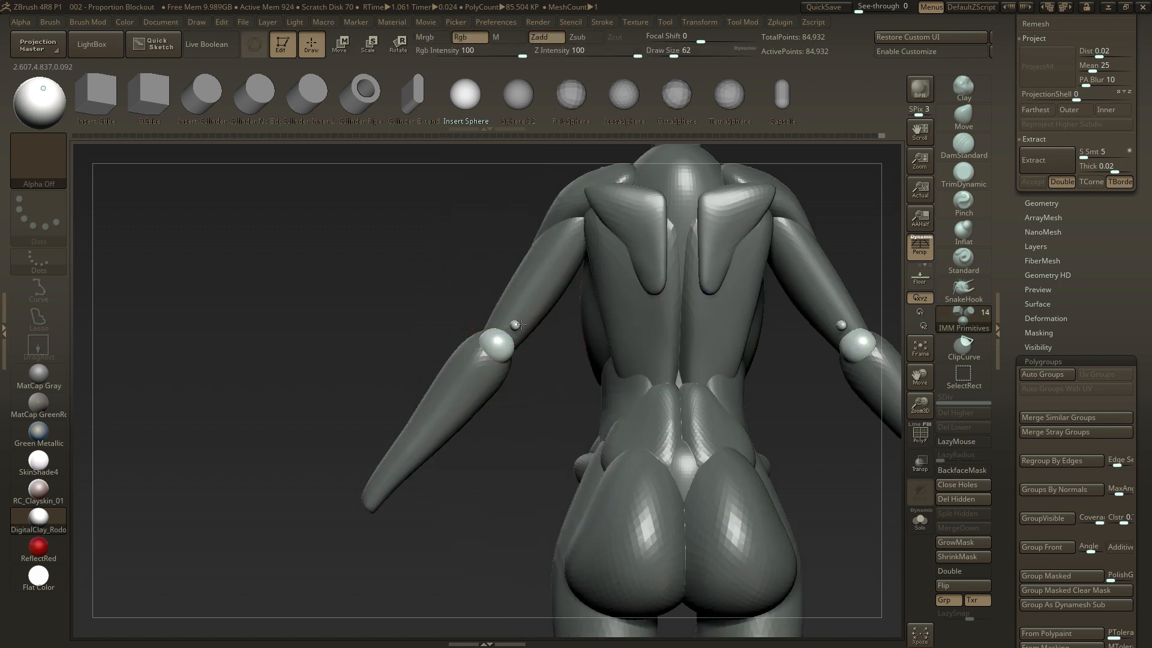
left_click_drag(498, 318, 432, 329)
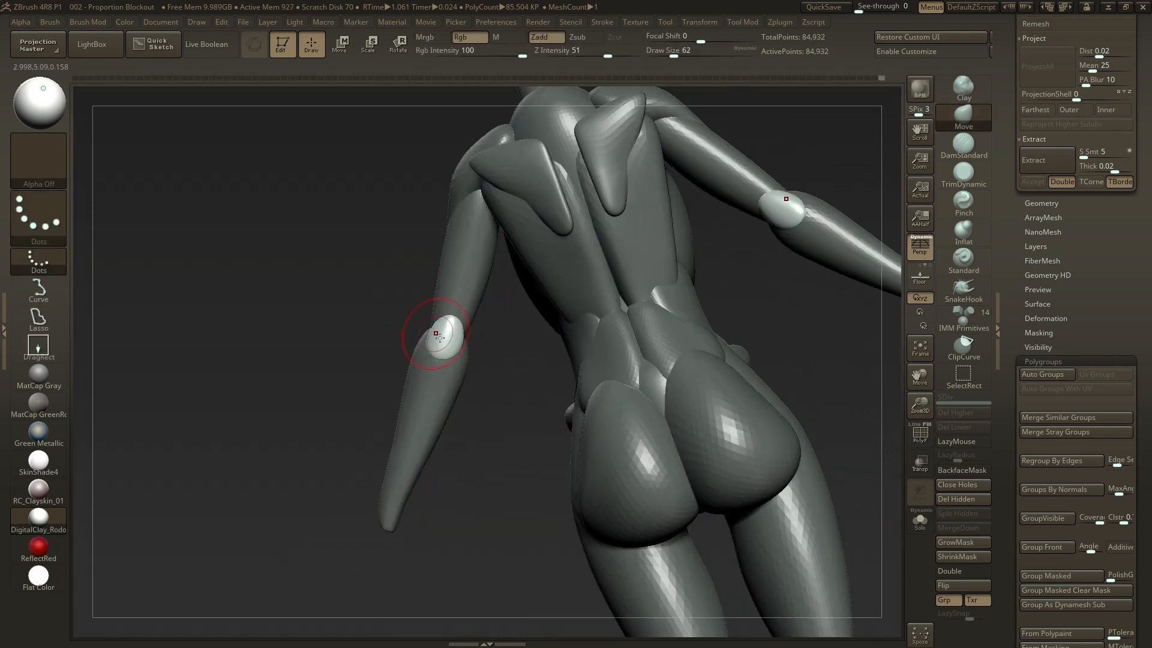
left_click_drag(522, 342, 594, 373)
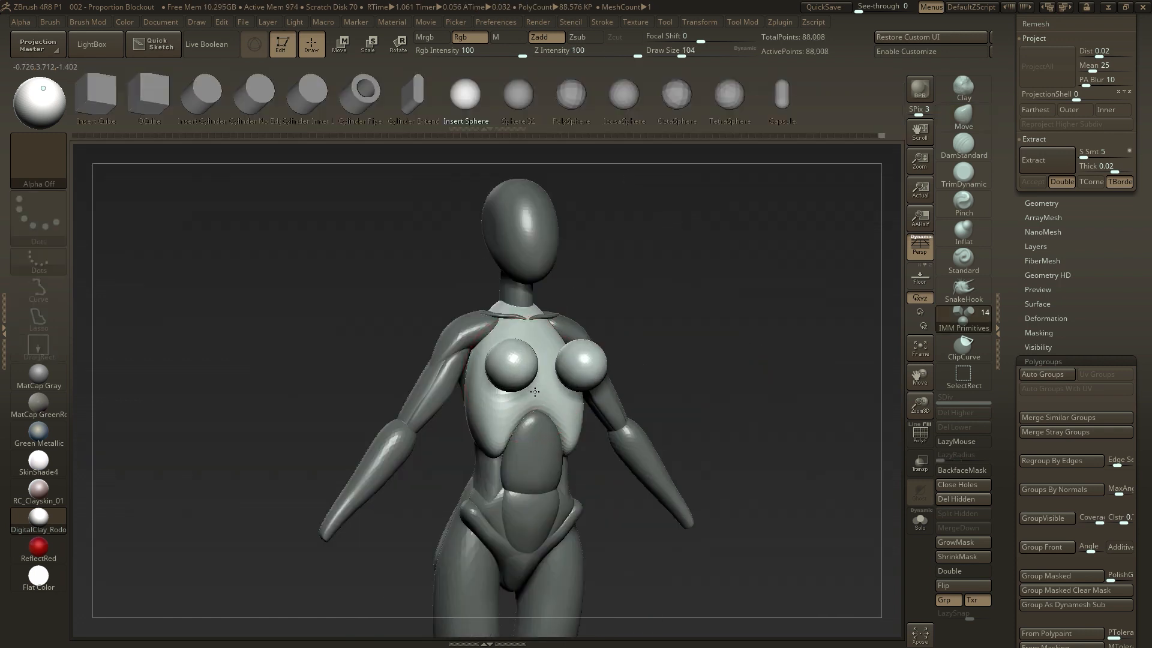
Insert mirrored spheres on the chest for the breasts at draw size 104 and position them against the ribcage
left_click_drag(534, 391, 650, 326)
key("w")
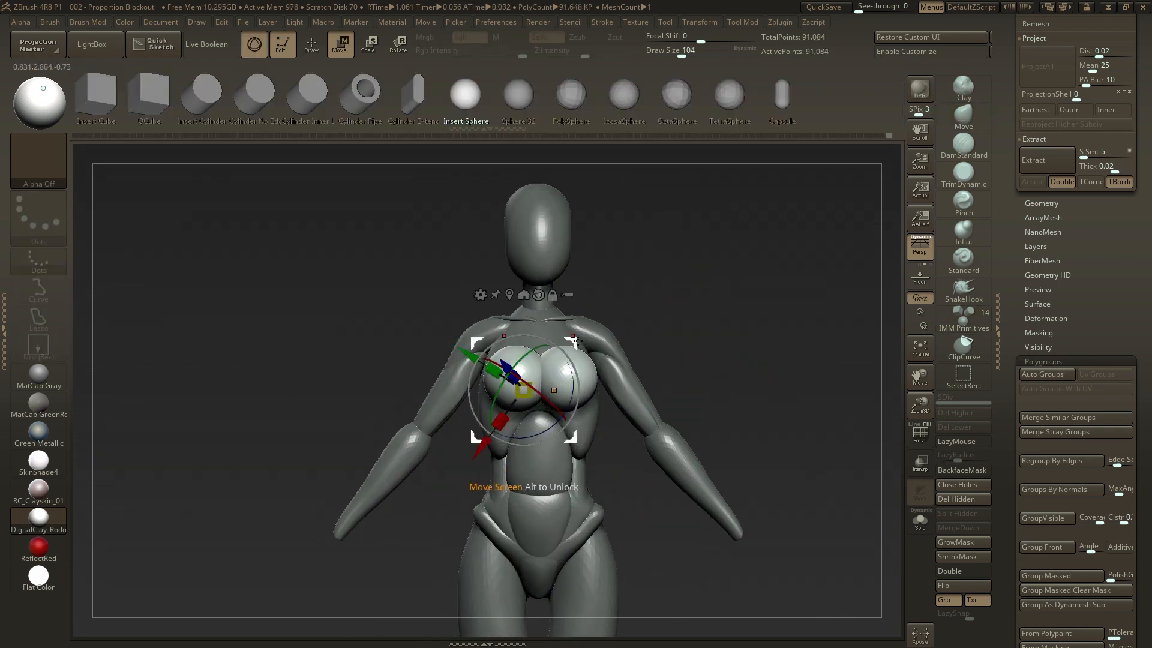
left_click_drag(575, 339, 553, 339)
Stretch the breast spheres up into teardrop shapes with the Move brush at draw size 83, and smooth them at size 116
key("q")
key("s")
key("b")
key("m")
key("v")
key("s")
left_click_drag(551, 313, 555, 312)
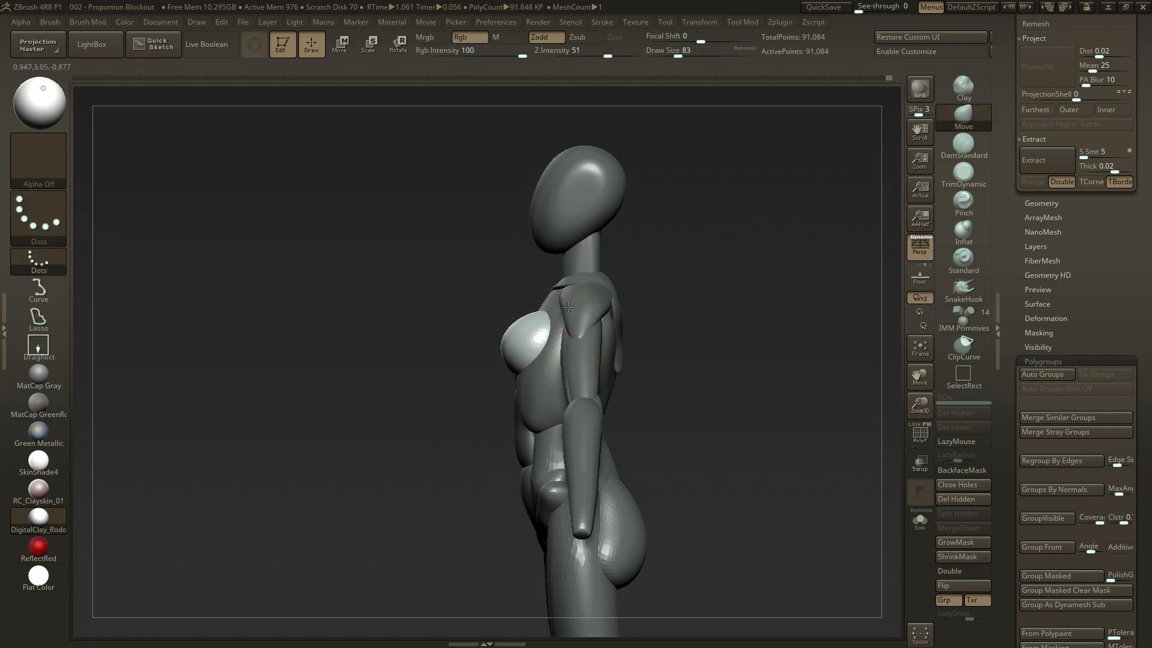
key("bracketright")
key("shift")
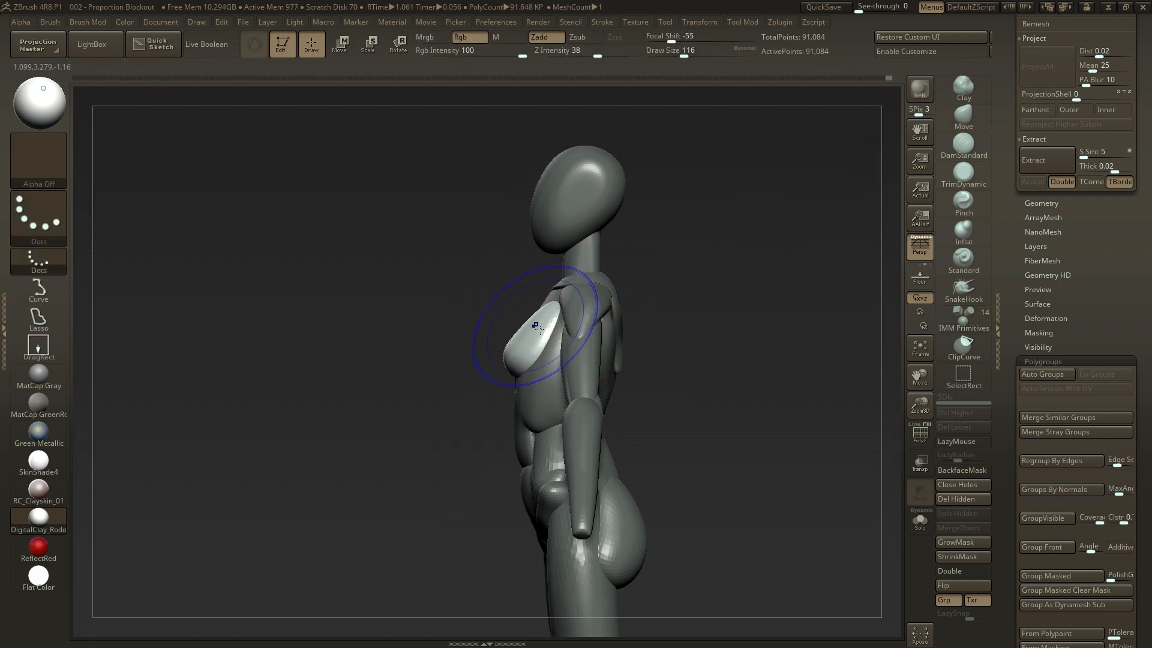
left_click_drag(495, 335, 557, 310, "shift")
Refine the breasts' contour with the Move brush at draw size 77 and rotate them about 9 degrees in the front view
key("w")
key("q")
key("s")
left_click_drag(546, 356, 536, 356)
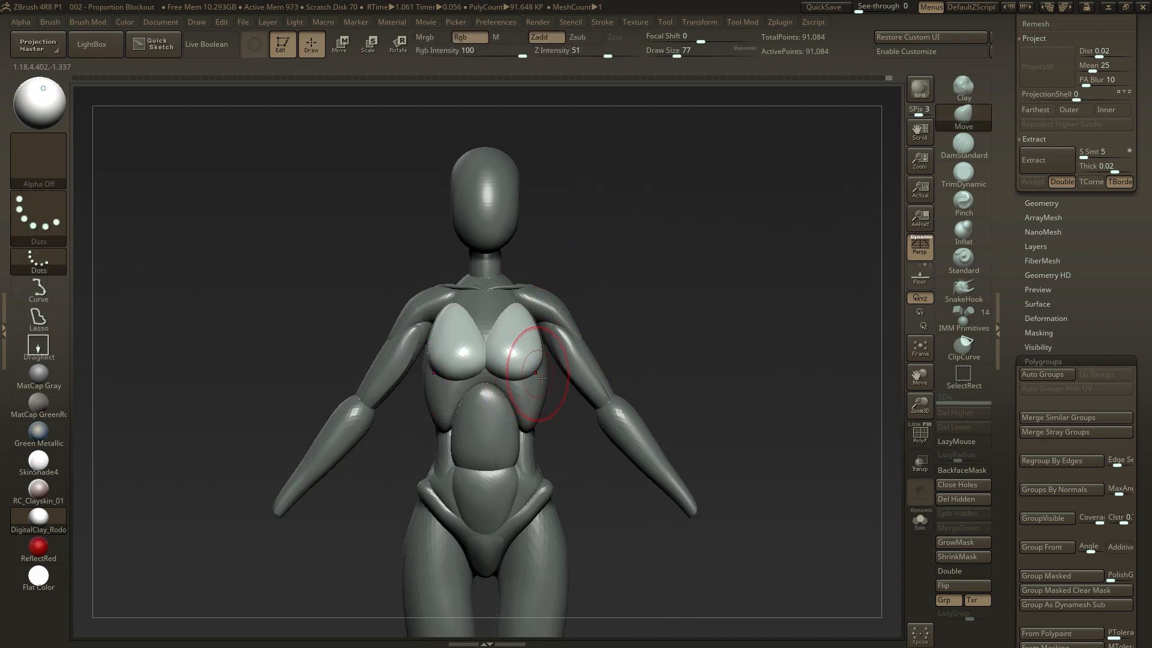
key("w")
left_click_drag(530, 309, 552, 313)
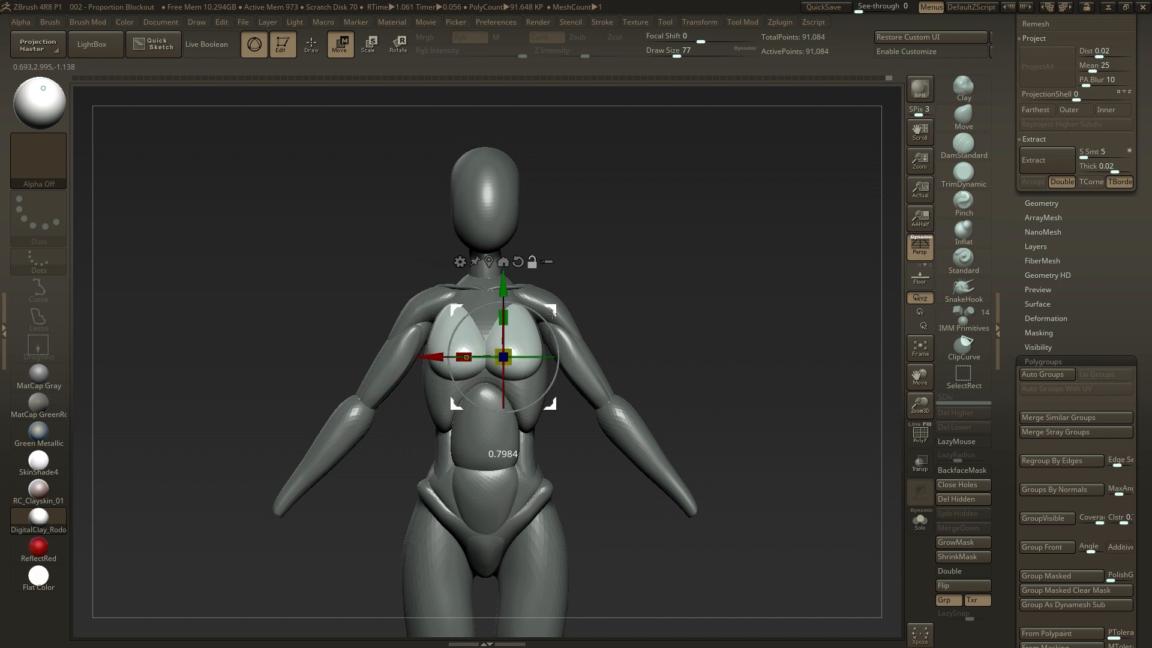
left_click_drag(510, 277, 508, 268)
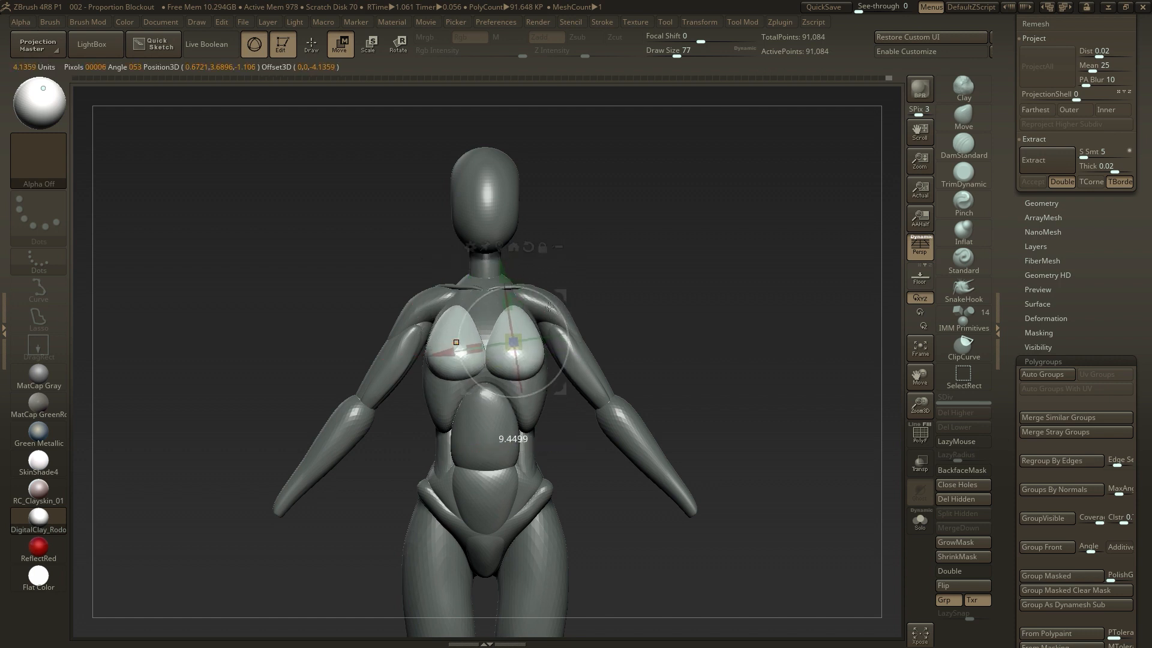
Adjust the side profile of the breasts with the Move brush at draw size 101
key("q")
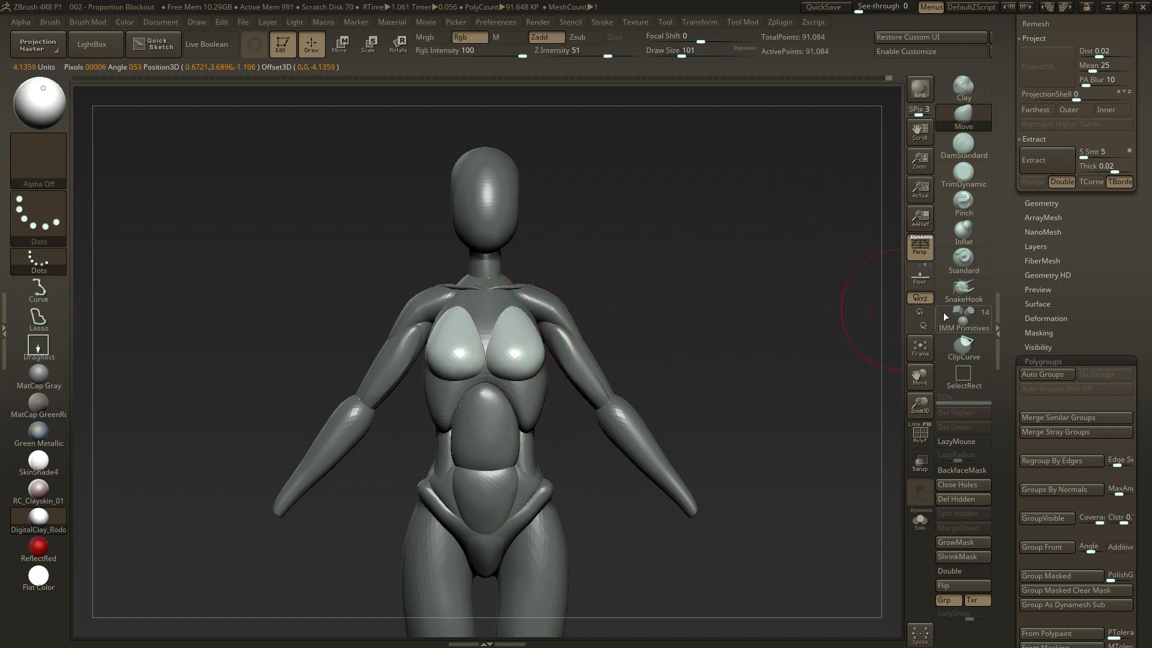
left_click_drag(920, 402, 754, 360)
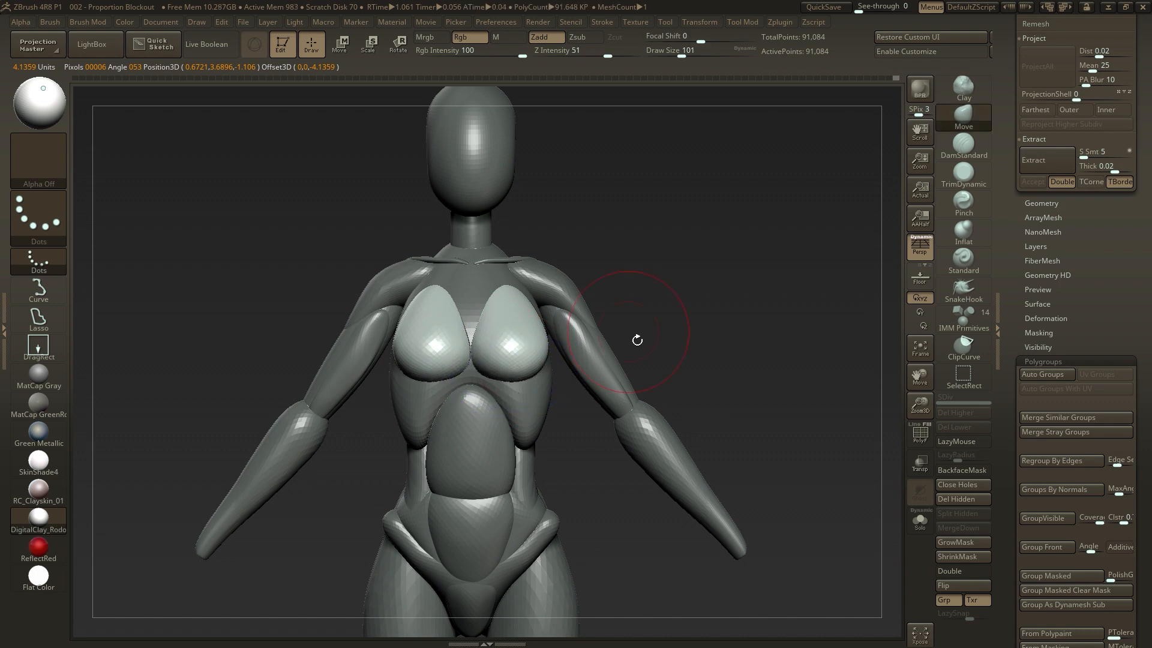
left_click_drag(637, 340, 502, 366)
right_click_drag(625, 351, 489, 379)
right_click_drag(586, 350, 497, 298, "shift")
key("b")
key("m")
key("v")
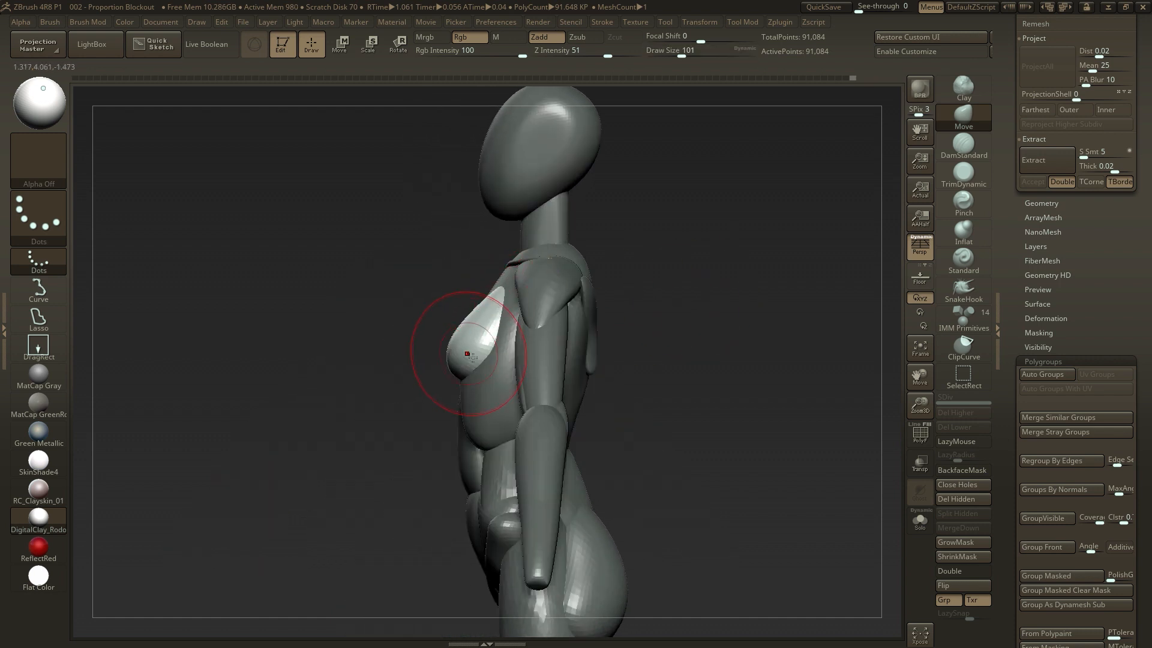
right_click_drag(447, 378, 462, 376, "shift")
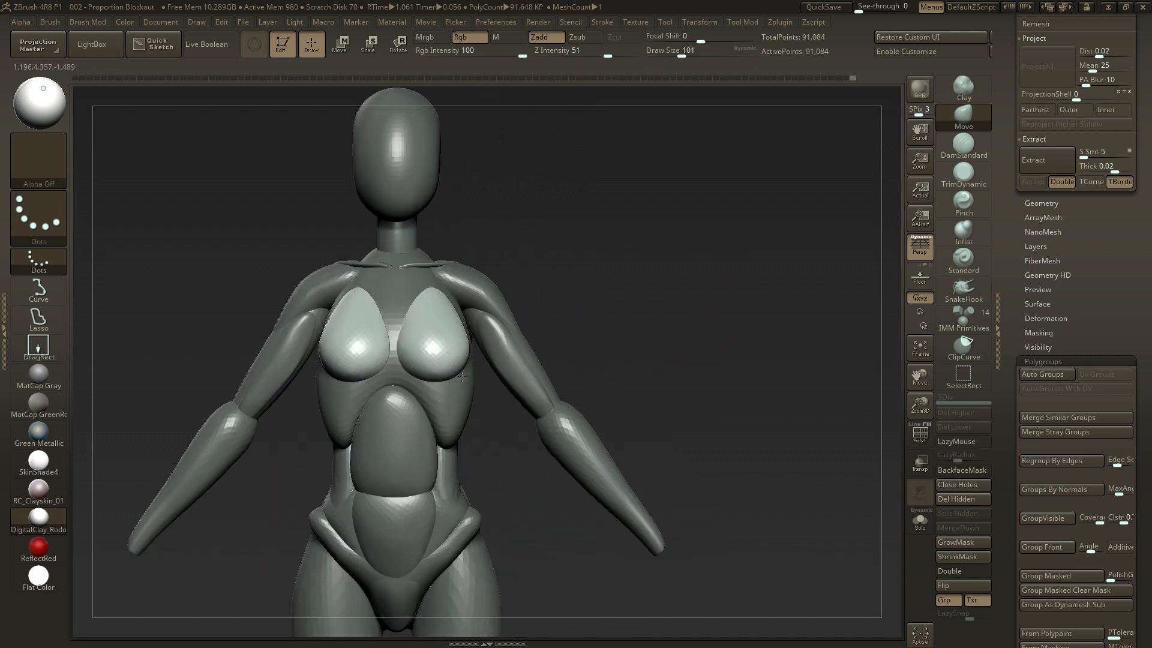
Reshape the upper ends of the breasts toward the shoulders with the Move brush, down to draw size 87
mouse_move(623, 291)
right_mouse_down()
mouse_move(725, 314)
mouse_move(630, 303)
right_mouse_up()
left_click_drag(443, 284, 449, 291)
mouse_move(558, 321)
right_mouse_down()
mouse_move(538, 340)
mouse_move(496, 313)
mouse_move(566, 380)
mouse_move(482, 311)
right_mouse_up()
key("b")
key("m")
key("v")
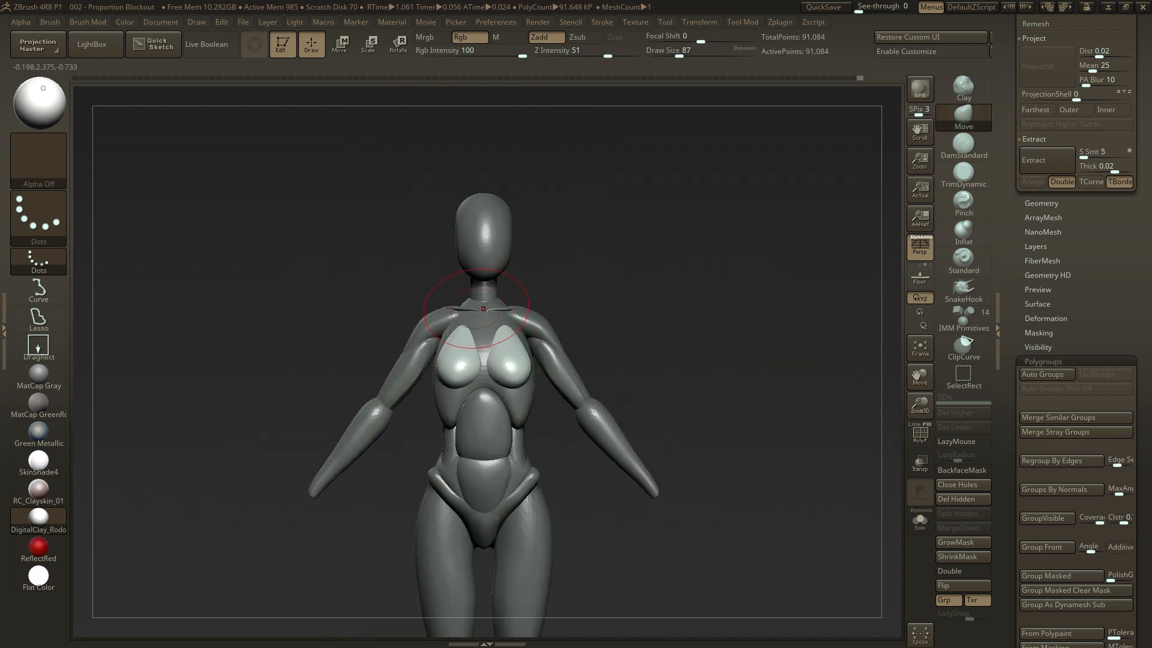
Isolate the hip bone pieces, adjust them with the Move brush at draw size 80, and clear the mask
key("w")
key("q")
key("w")
left_click(533, 479, "alt")
key("q")
key("[")
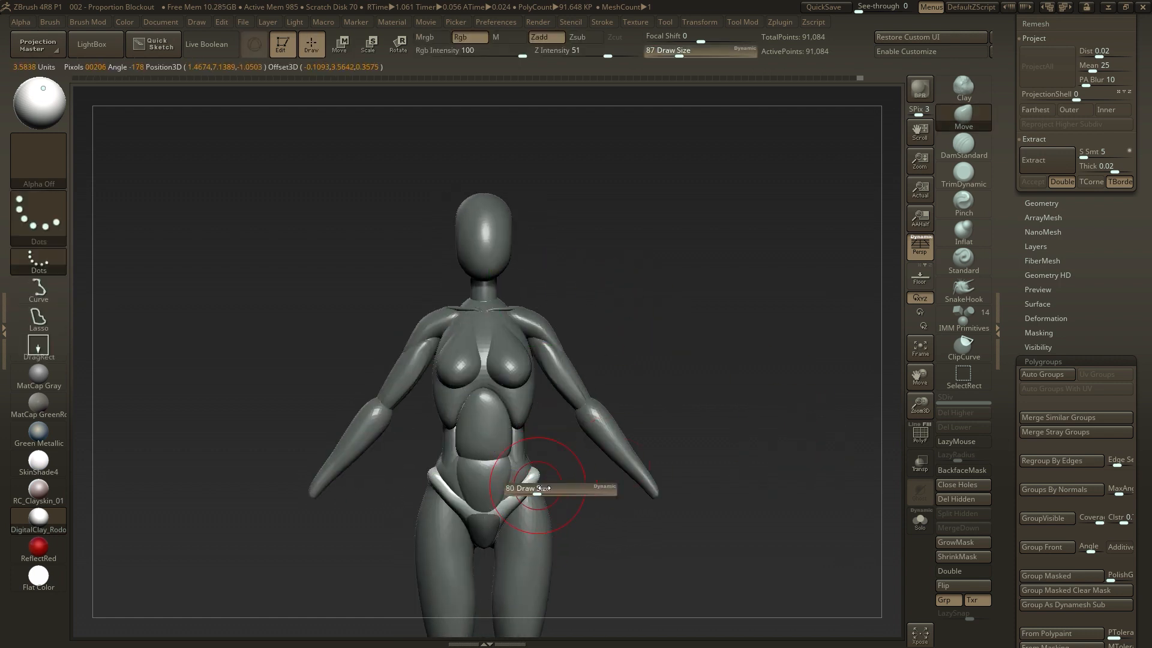
left_click_drag(549, 471, 591, 429, "ctrl")
Isolate the deltoids, biceps and forearms by masking the rest of the figure
key("w")
left_click(535, 322, "ctrl")
left_click(560, 358, "ctrl")
left_click(644, 480, "ctrl")
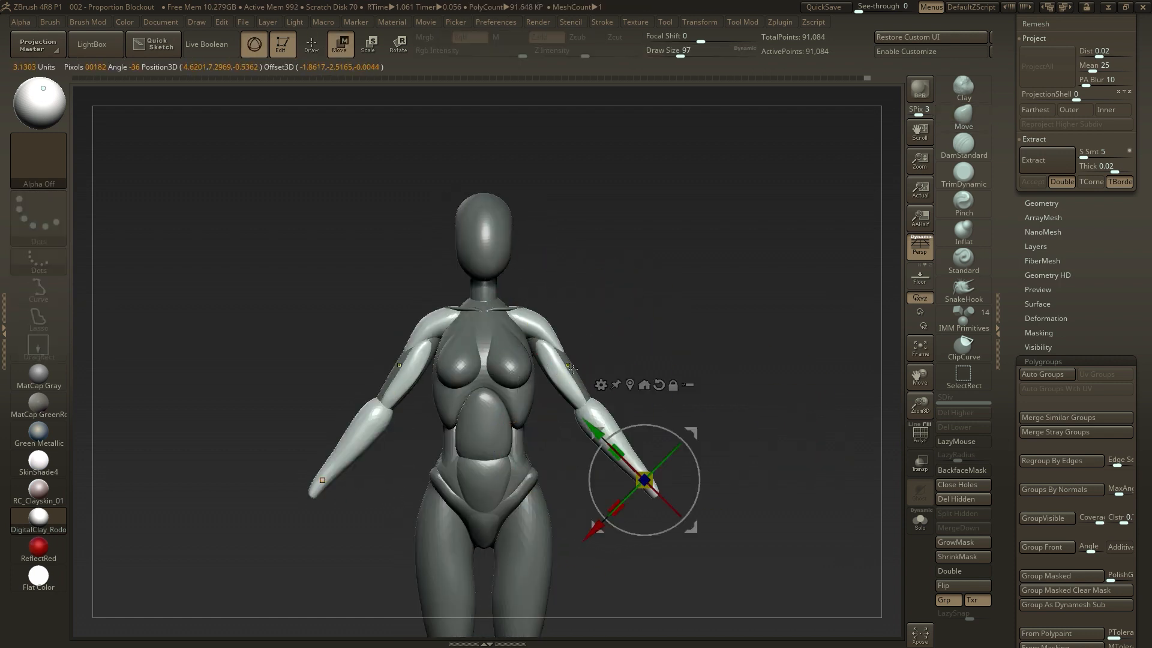
key("q")
key("1")
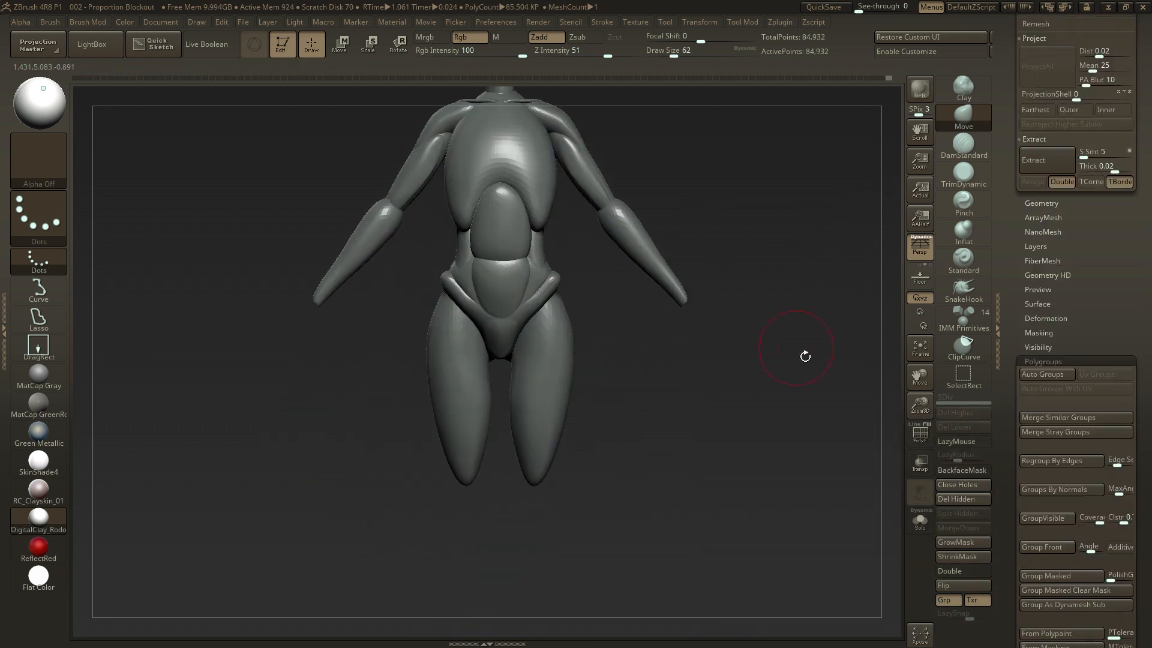
Isolate both thighs and duplicate them straight down to create the lower legs
left_click_drag(906, 385, 857, 514, "alt")
key("w")
left_click(508, 459, "ctrl")
left_click(456, 459, "ctrl")
key("q")
key("w")
left_click(540, 364, "alt")
left_click(509, 360)
left_click_drag(690, 422, 652, 311, "alt")
left_click_drag(472, 270, 538, 348, "ctrl")
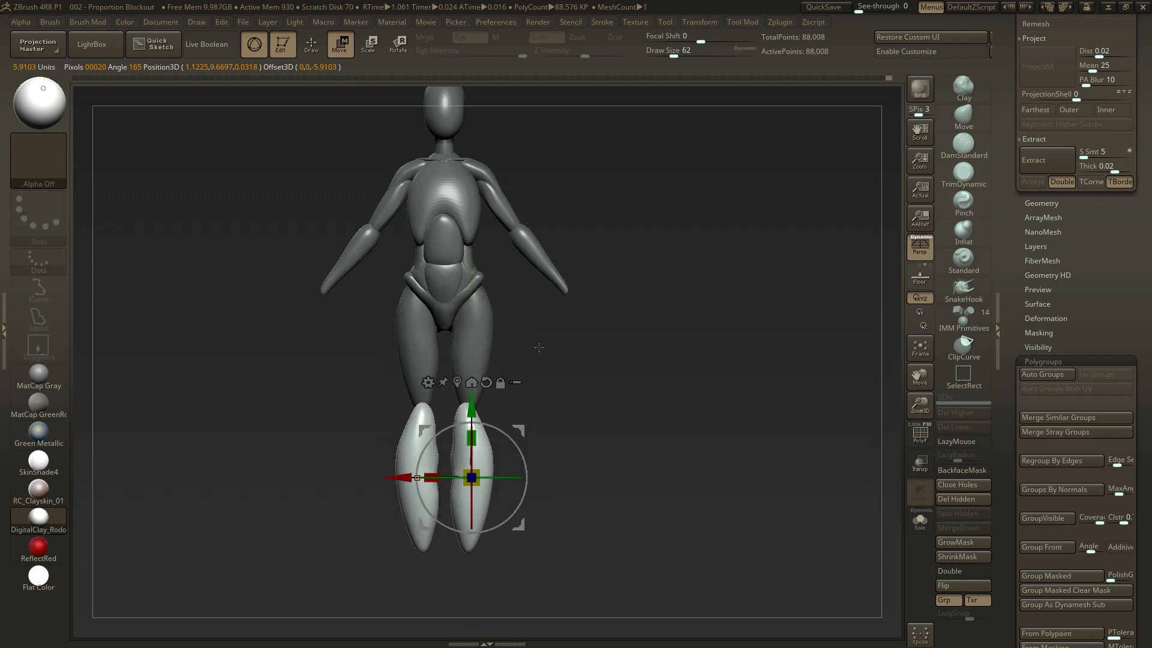
Smooth the duplicated lower legs into slim, evenly tapered volumes at draw size 167
key("q")
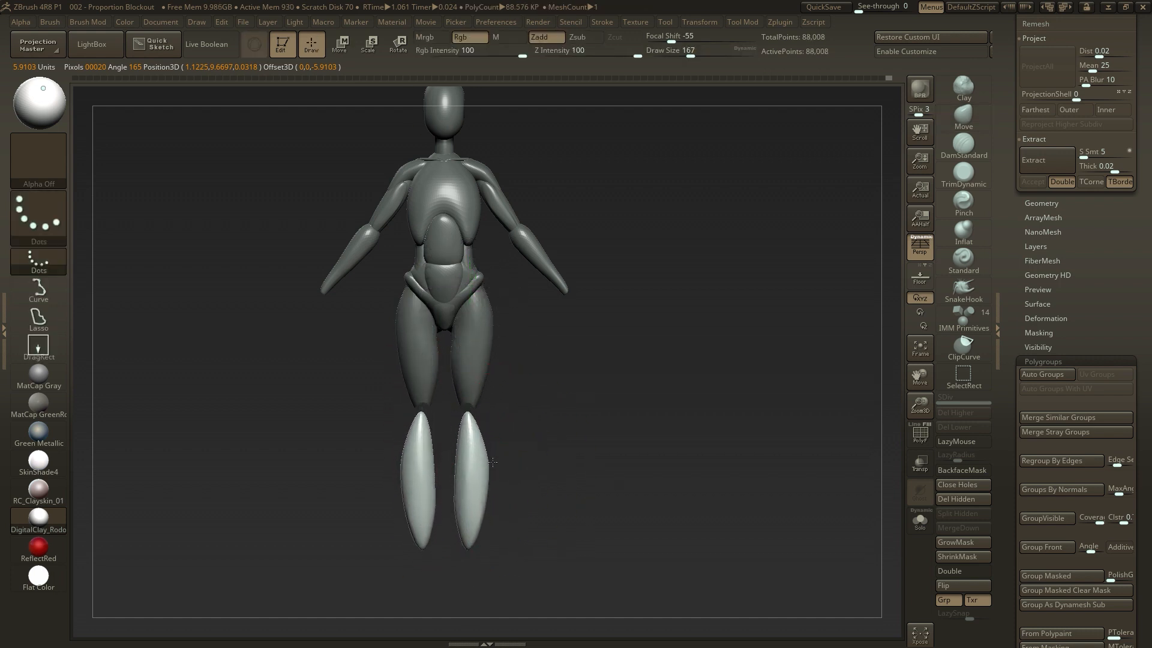
left_click_drag(493, 462, 491, 484, "shift")
left_click(680, 54)
left_click_drag(676, 379, 715, 377, "alt")
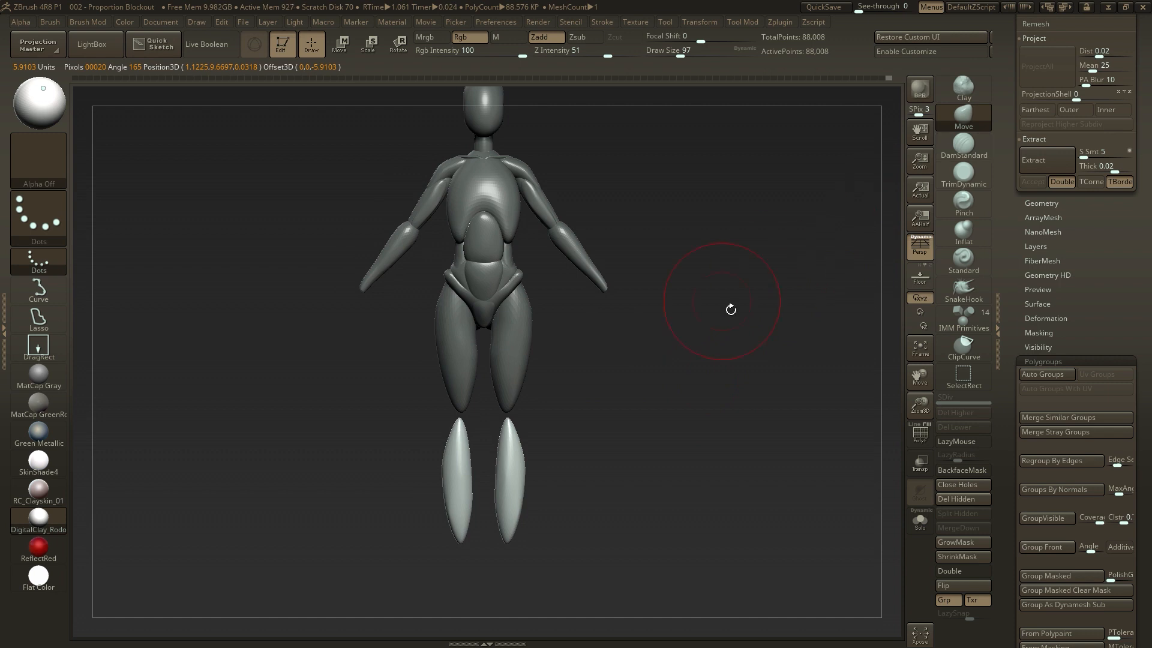
Raise the lower legs to meet the knees and tilt them slightly in the side view
key("w")
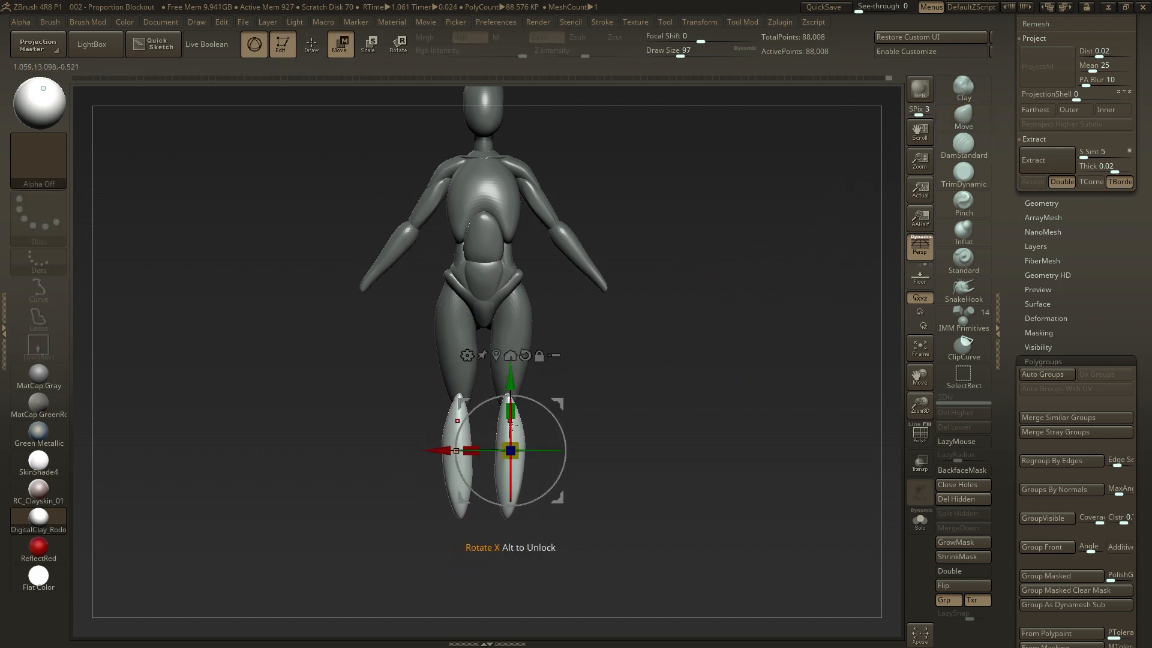
left_click_drag(517, 395, 518, 396)
left_click_drag(665, 362, 562, 403)
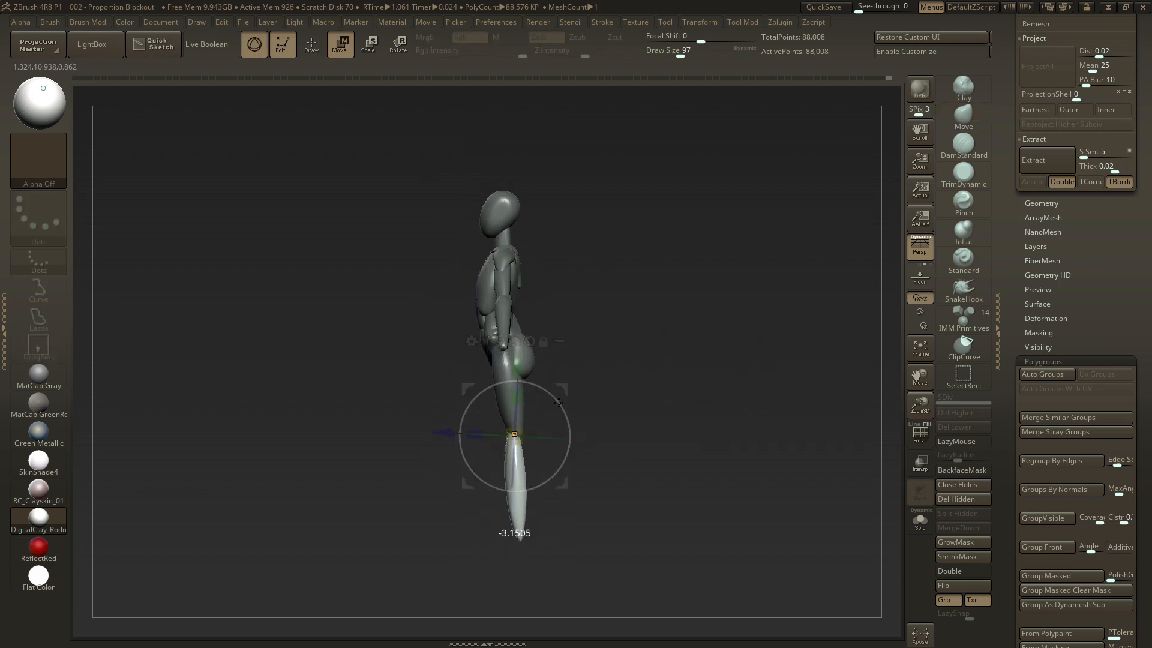
key("q")
key("w")
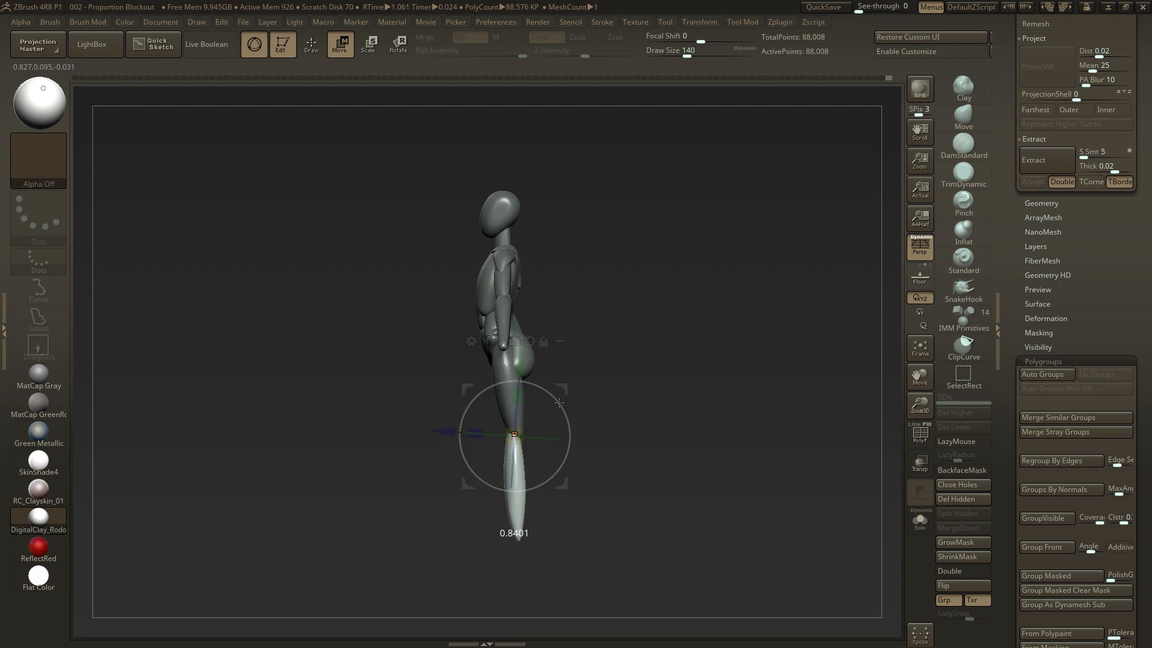
Clear the mask and adjust the side profile of the thighs and lower legs with the Move brush at draw size 228
key("q")
key("s")
left_click_drag(591, 409, 576, 411)
left_click_drag(927, 415, 693, 359)
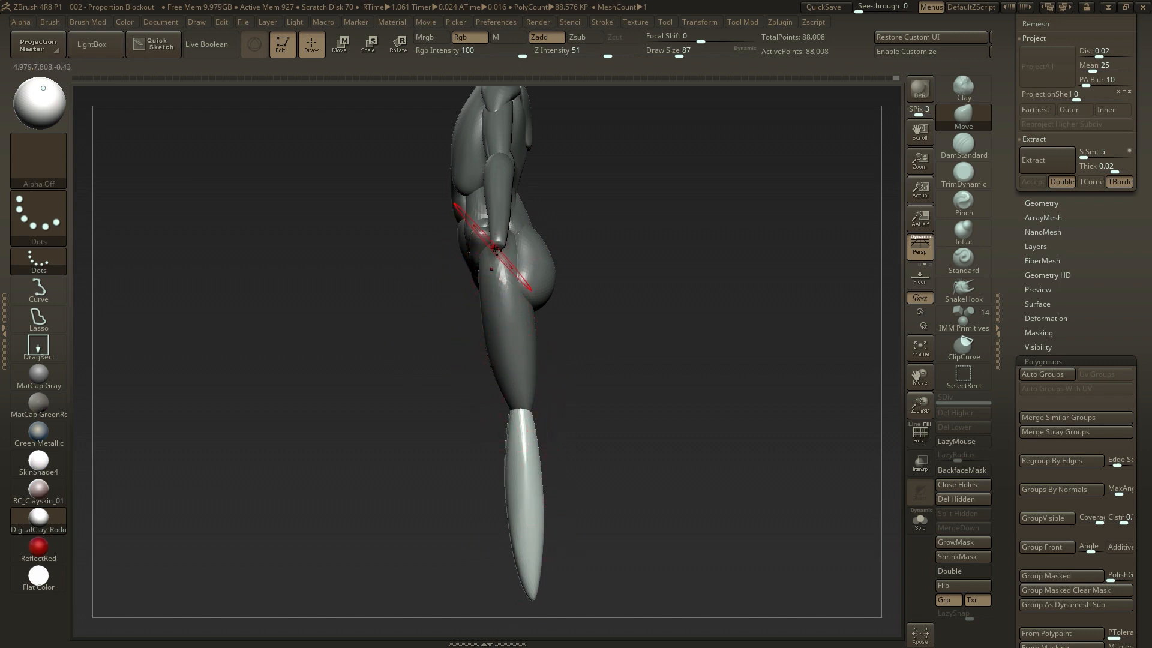
left_click_drag(672, 361, 774, 396, "ctrl")
key("s")
left_click_drag(531, 437, 551, 437)
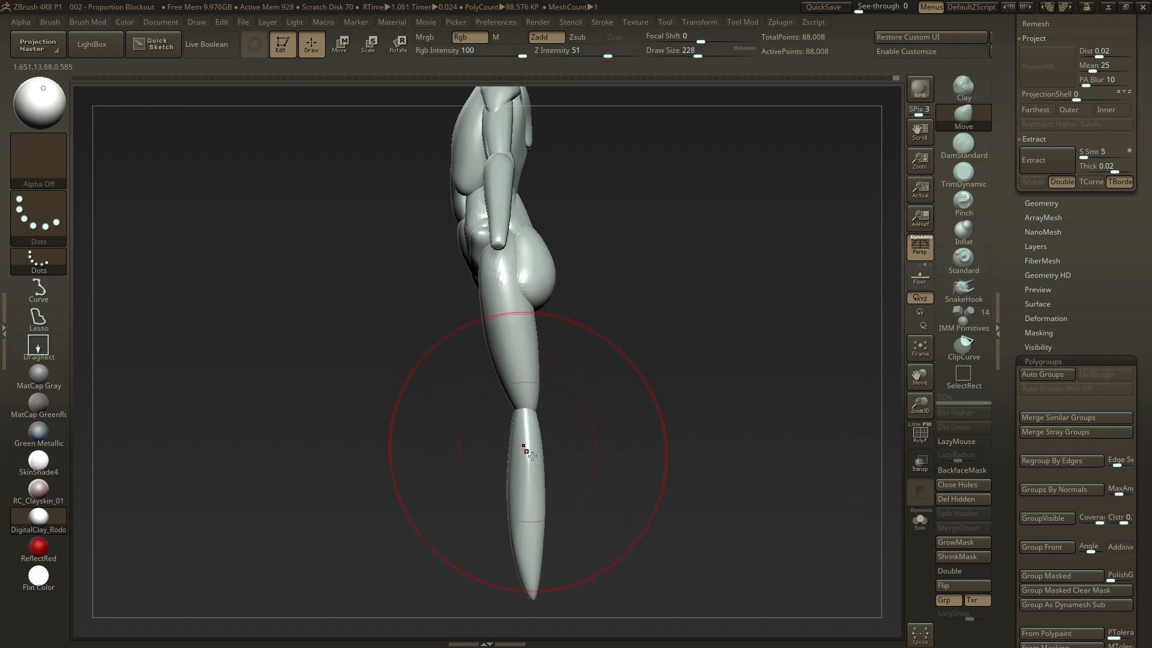
left_click_drag(666, 441, 557, 421, "shift")
Adjust the leg silhouettes around the knees from behind with the Move brush at draw size 124
key("s")
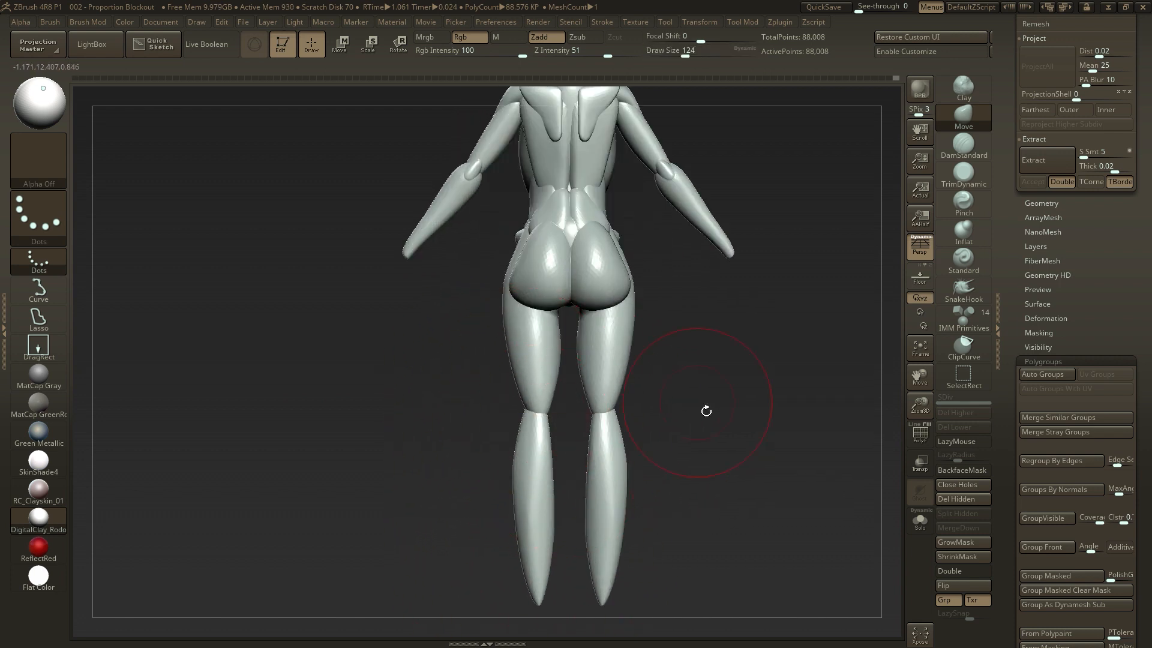
left_click_drag(704, 411, 645, 341, "alt")
key("s")
left_click_drag(474, 327, 463, 327)
Isolate the lower legs to bulge the calves with the Inflat and Move brushes, and clip the ankles flat
key("w")
left_click(542, 375, "ctrl")
key("q")
key("s")
left_click_drag(503, 284, 513, 285)
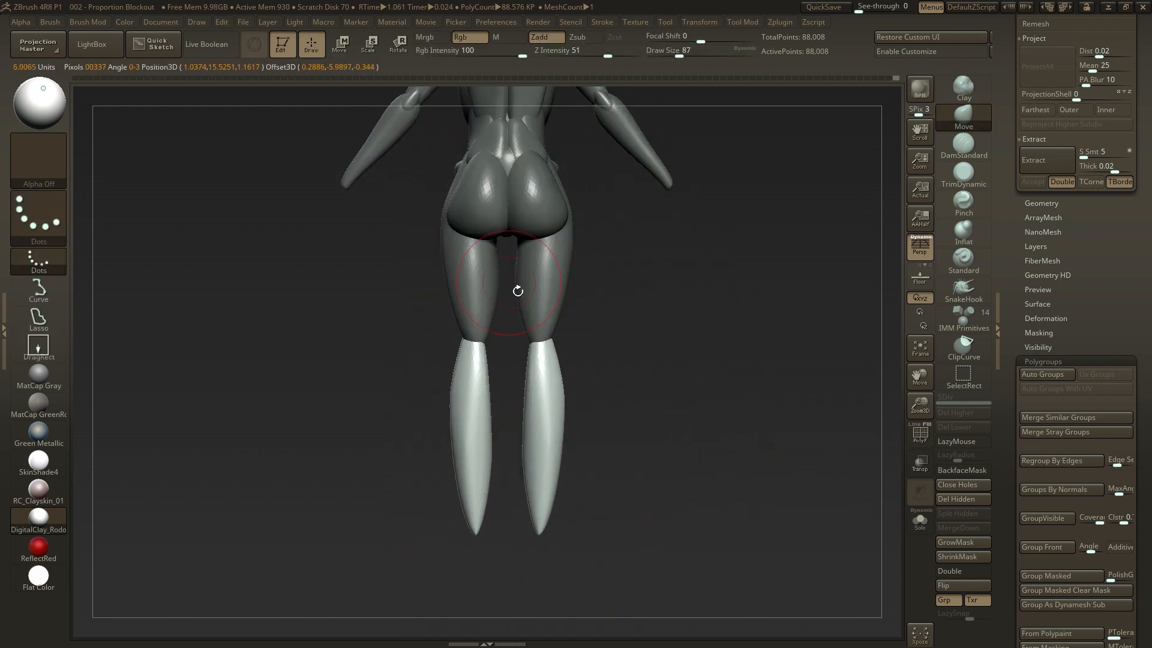
left_click(960, 237)
right_click_drag(492, 360, 484, 372)
left_click(964, 117)
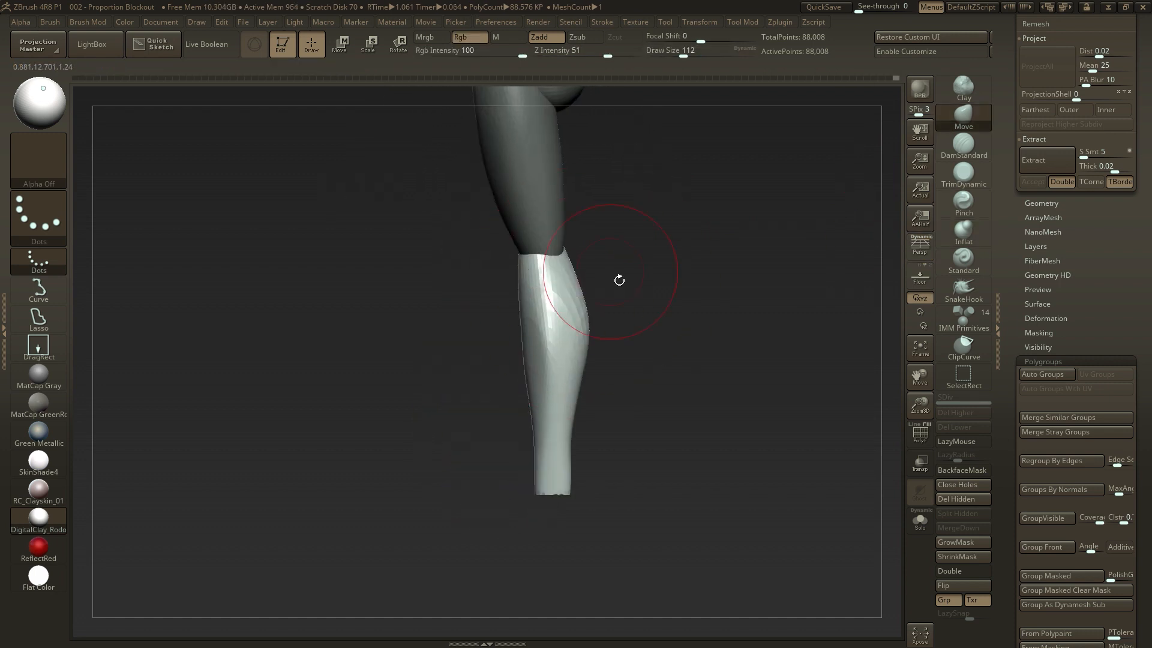
Shape and smooth the calves from behind with the Move brush at draw size 112, narrowing them toward the ankles
right_click_drag(618, 280, 510, 288)
left_click_drag(478, 346, 510, 337)
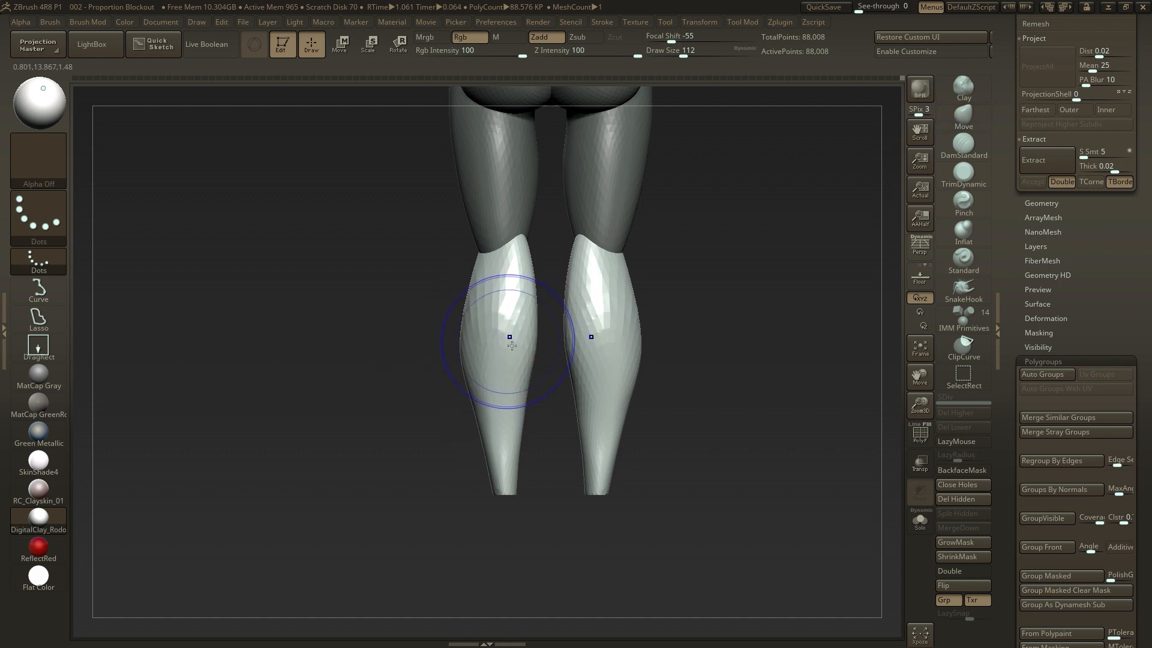
right_click_drag(585, 366, 592, 330, "ctrl")
key("w")
key("q")
key("s")
left_click_drag(550, 423, 543, 463)
mouse_move(702, 399)
right_mouse_down()
mouse_move(766, 403)
mouse_move(762, 447)
right_mouse_up()
Add volume to the calves with the Inflat brush at Z intensity 5 and draw size 94
key("b")
key("i")
key("n")
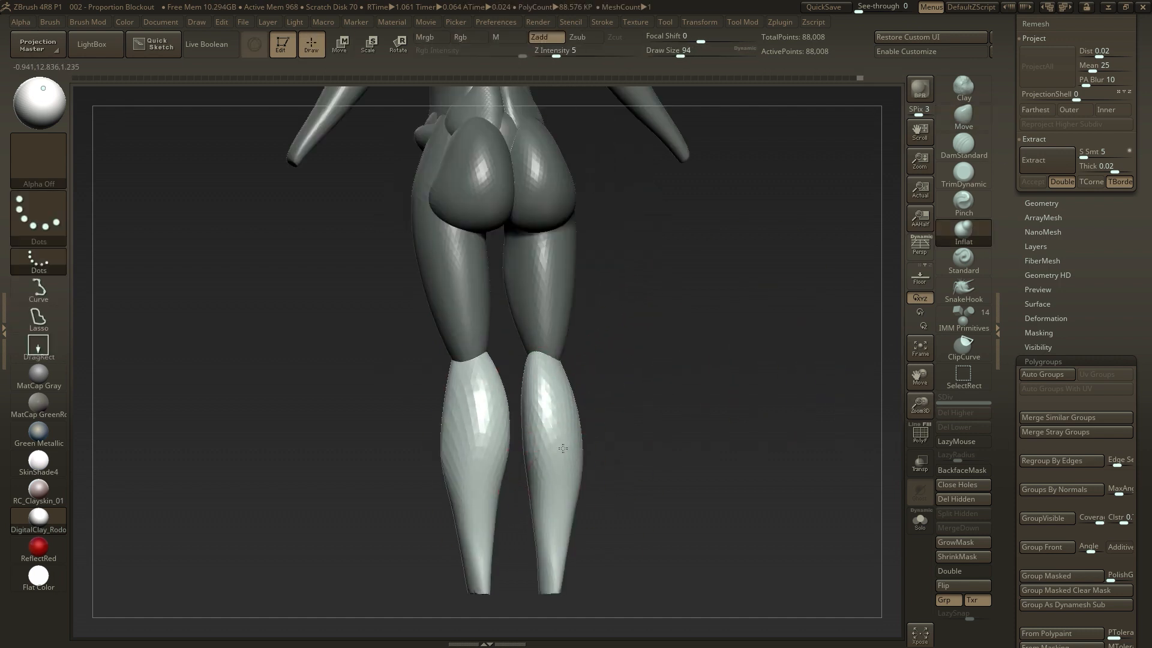
right_click_drag(660, 432, 708, 420, "shift")
key("w")
key("q")
Smooth the backs of the calves from the knees down toward the ankles at draw size 77
mouse_move(858, 390)
right_mouse_down("alt")
mouse_move(864, 298)
mouse_move(807, 303)
right_mouse_up("alt")
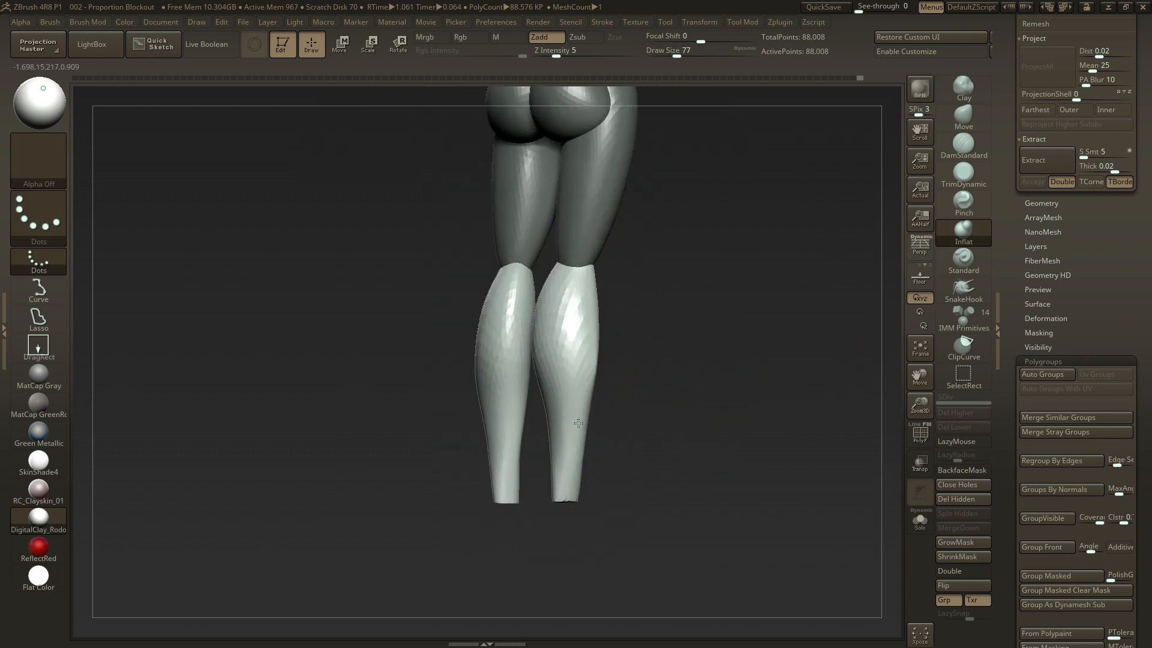
right_click_drag(578, 423, 627, 417)
right_click_drag(594, 321, 606, 318, "shift")
mouse_move(576, 300)
left_mouse_down("shift")
mouse_move(548, 290)
mouse_move(565, 414)
left_mouse_up("shift")
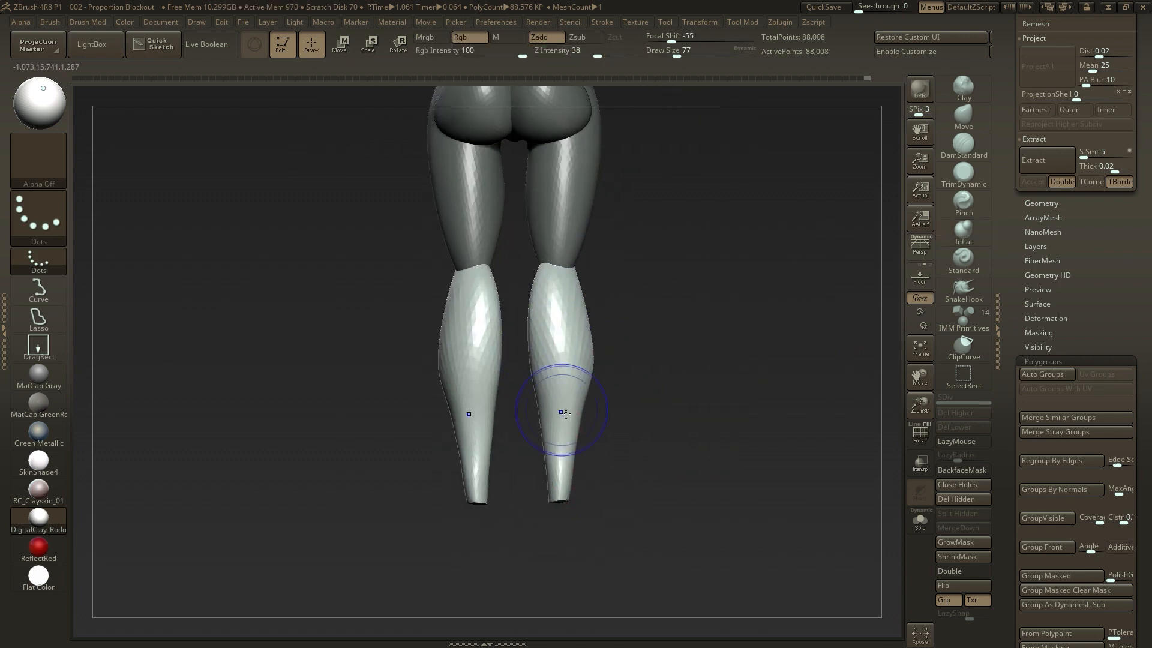
Clip the lower legs flat across the ankles again with the clip curve
left_click_drag(630, 502, 370, 514, "ctrl+shift")
right_click_drag(807, 324, 867, 319)
left_click(964, 90)
right_click_drag(672, 336, 651, 420, "ctrl")
key("w")
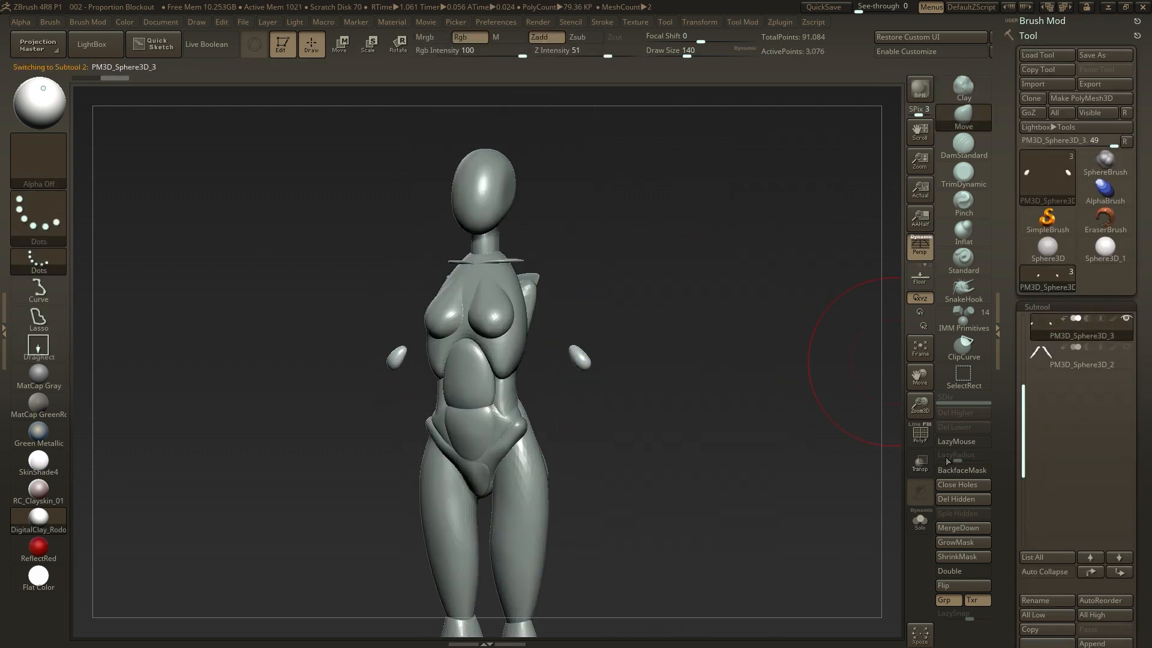
Merge the elbow caps' subtool down into the arms subtool and select the body subtool PM3D_Sphere3D_1
left_click(958, 528)
left_click_drag(1051, 419, 1052, 449)
left_click(1068, 330)
mouse_move(648, 324)
right_mouse_down()
mouse_move(514, 322)
mouse_move(667, 322)
mouse_move(549, 378)
mouse_move(540, 360)
right_mouse_up()
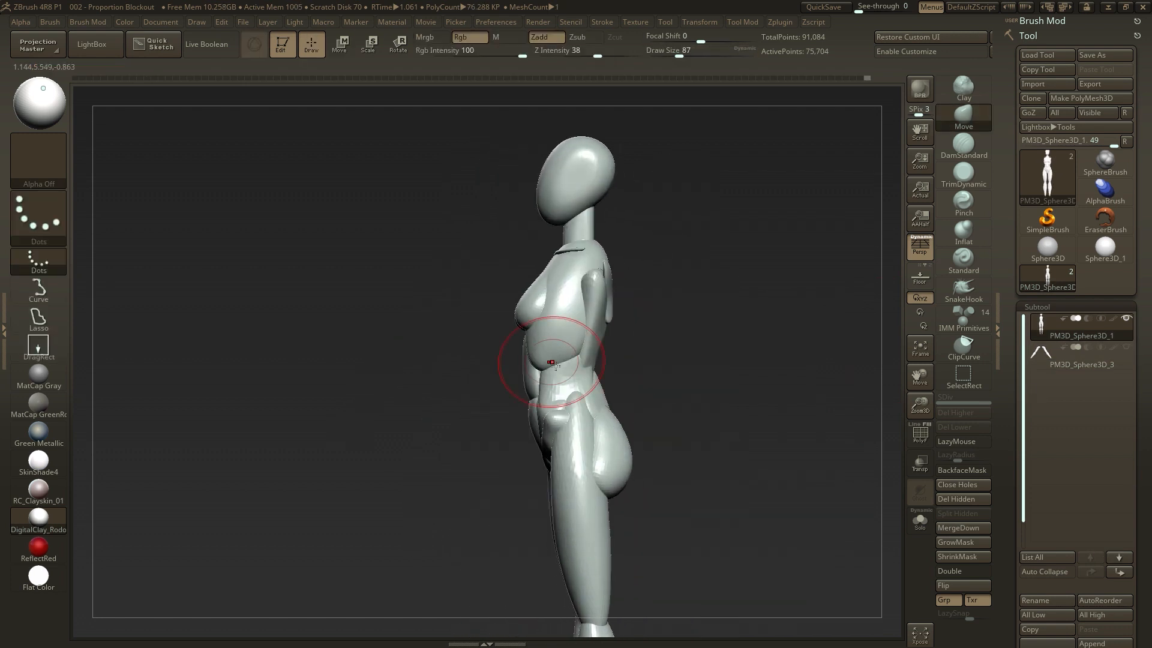
Isolate the thighs, thicken them with the Inflat brush, and smooth their lower ends above the knees
mouse_move(620, 413)
right_mouse_down()
mouse_move(792, 399)
mouse_move(681, 390)
right_mouse_up()
key("w")
left_click(480, 342, "ctrl")
key("q")
key("b")
key("i")
key("n")
mouse_move(601, 387)
right_mouse_down()
mouse_move(632, 330)
mouse_move(621, 331)
right_mouse_up()
key("bracketleft")
right_click_drag(510, 364, 514, 424)
left_click_drag(510, 408, 507, 387, "shift")
Isolate the lower legs and build up their upper part just below the knees
mouse_move(522, 372)
right_mouse_down()
mouse_move(586, 352)
mouse_move(555, 360)
right_mouse_up()
key("w")
left_click(491, 462, "ctrl")
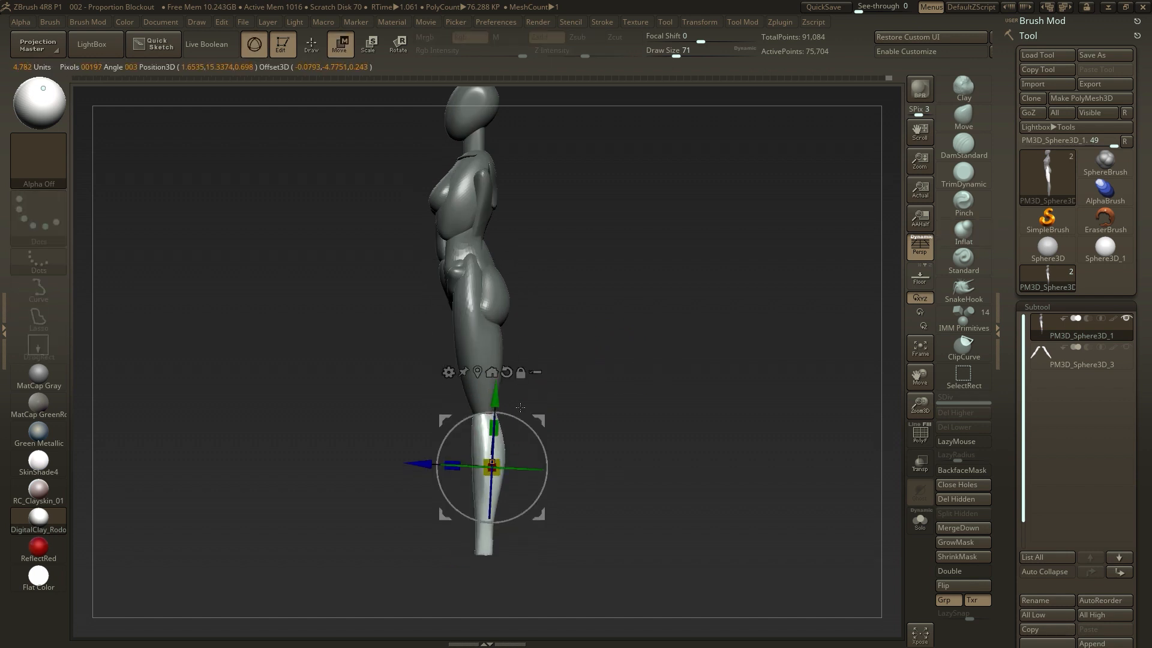
key("q")
right_click_drag(540, 399, 557, 430)
left_click_drag(542, 449, 543, 429)
right_click_drag(591, 378, 638, 360)
Clear the mask and smooth the lower legs near the knees at draw size 120
left_click_drag(638, 360, 657, 381, "ctrl")
right_click_drag(522, 438, 564, 450)
left_click_drag(566, 456, 564, 432, "shift")
mouse_move(576, 420)
right_mouse_down()
mouse_move(545, 410)
mouse_move(535, 447)
mouse_move(609, 437)
right_mouse_up()
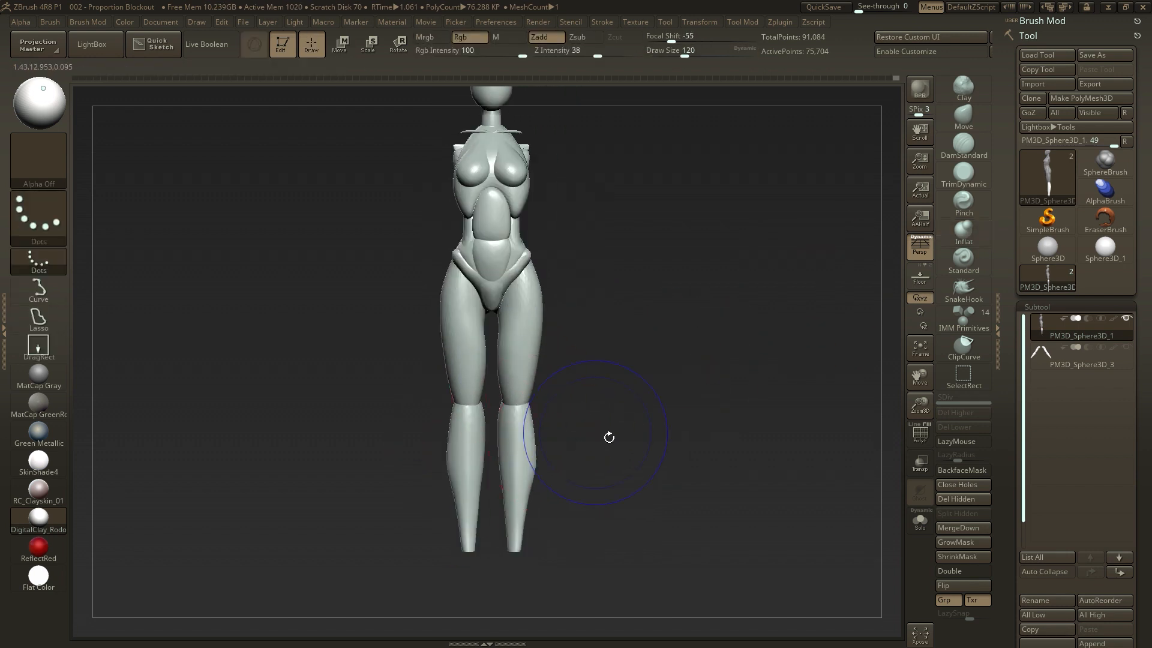
Isolate the lower legs with a mask, centre the transform gizmo on them and nudge them slightly sideways
key("w")
left_click(525, 449, "ctrl")
left_click(535, 257, "alt")
left_click_drag(463, 257, 458, 255)
key("q")
Switch to the Move brush and mask everything except the leg part to refine, centring the gizmo on it
right_click_drag(600, 229, 528, 237)
key("b")
key("m")
key("v")
mouse_move(516, 276)
right_mouse_down()
mouse_move(602, 285)
mouse_move(600, 318)
right_mouse_up()
key("w")
left_click(537, 240, "ctrl")
left_click(543, 232, "alt")
key("q")
mouse_move(547, 230)
right_mouse_down()
mouse_move(532, 276)
mouse_move(649, 237)
mouse_move(558, 283)
mouse_move(574, 246)
mouse_move(531, 234)
right_mouse_up()
Merge the body subtool PM3D_Sphere3D_1 down with the arms subtool PM3D_Sphere3D_3
right_click_drag(621, 295, 781, 461)
mouse_move(781, 462)
right_mouse_down()
mouse_move(691, 426)
mouse_move(746, 455)
mouse_move(780, 456)
right_mouse_up()
left_click(960, 528)
right_click_drag(789, 507, 815, 420)
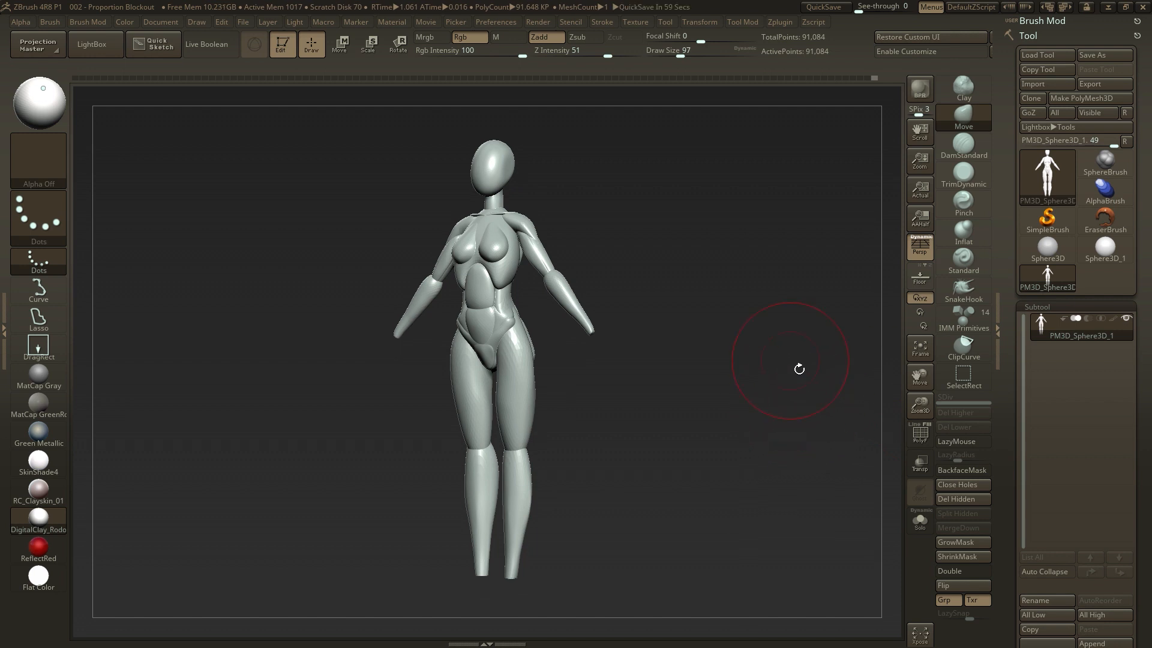